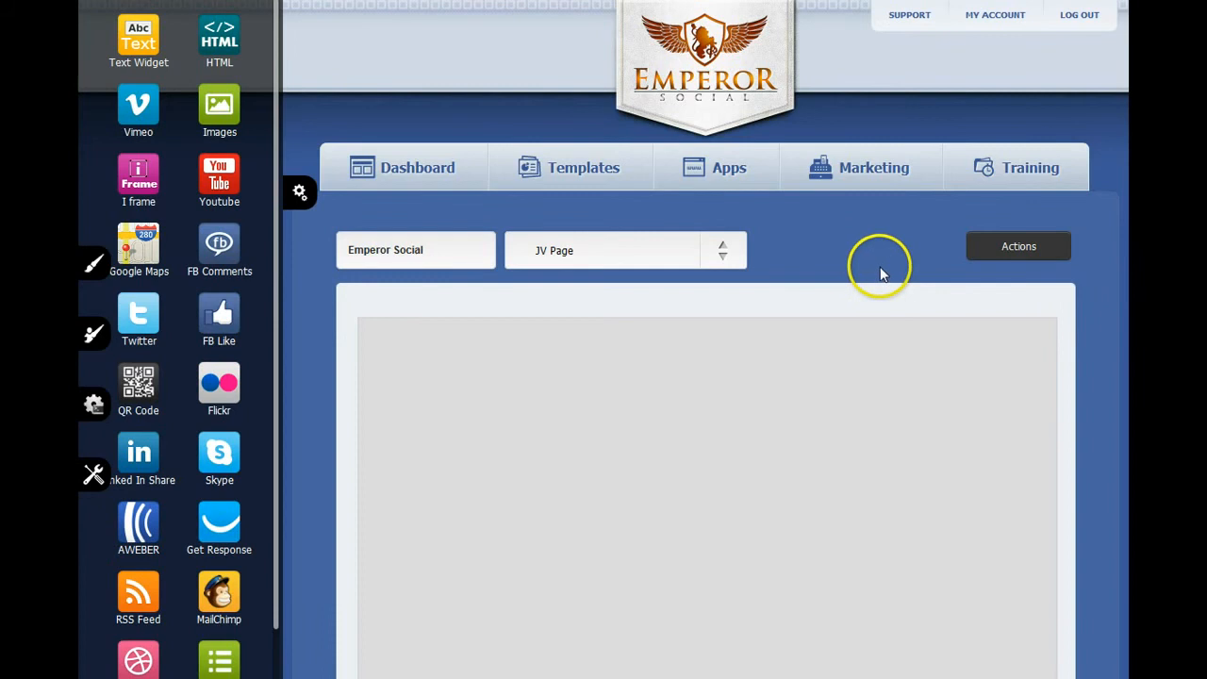
# - Turn on the rulers and show a grid of size 50 on the JV Page canvas
pyautogui.scroll(-3, 866, 275)
pyautogui.scroll(3, 867, 275)
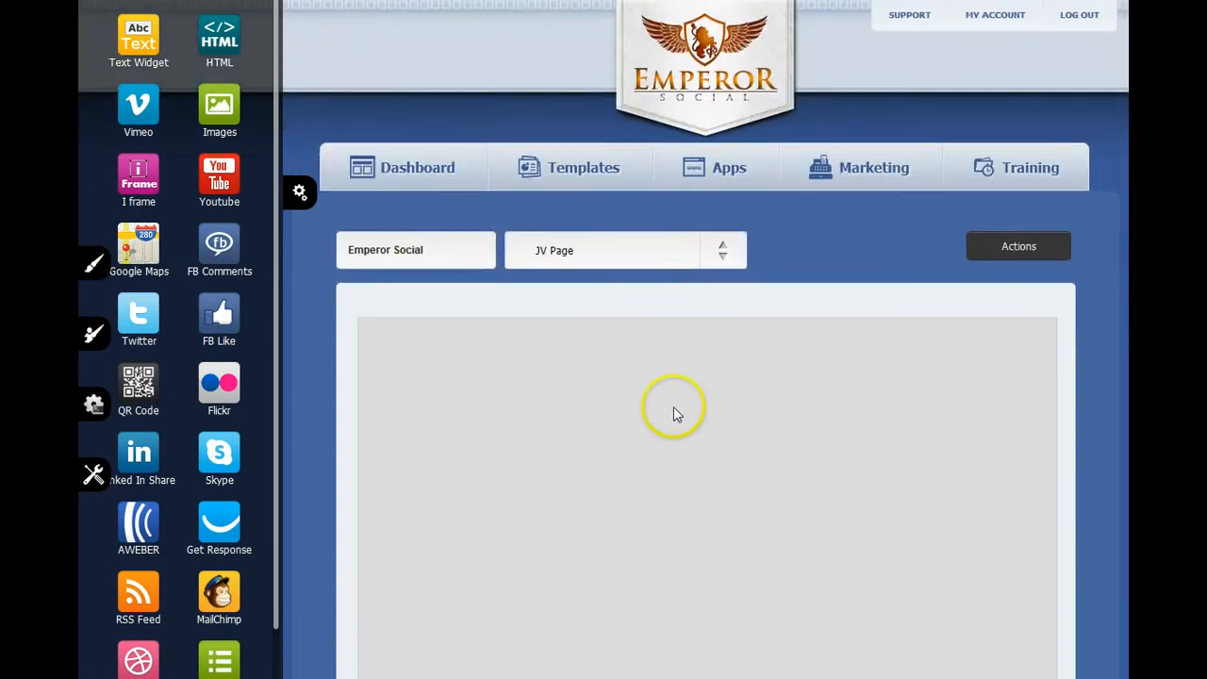
pyautogui.click(95, 477)
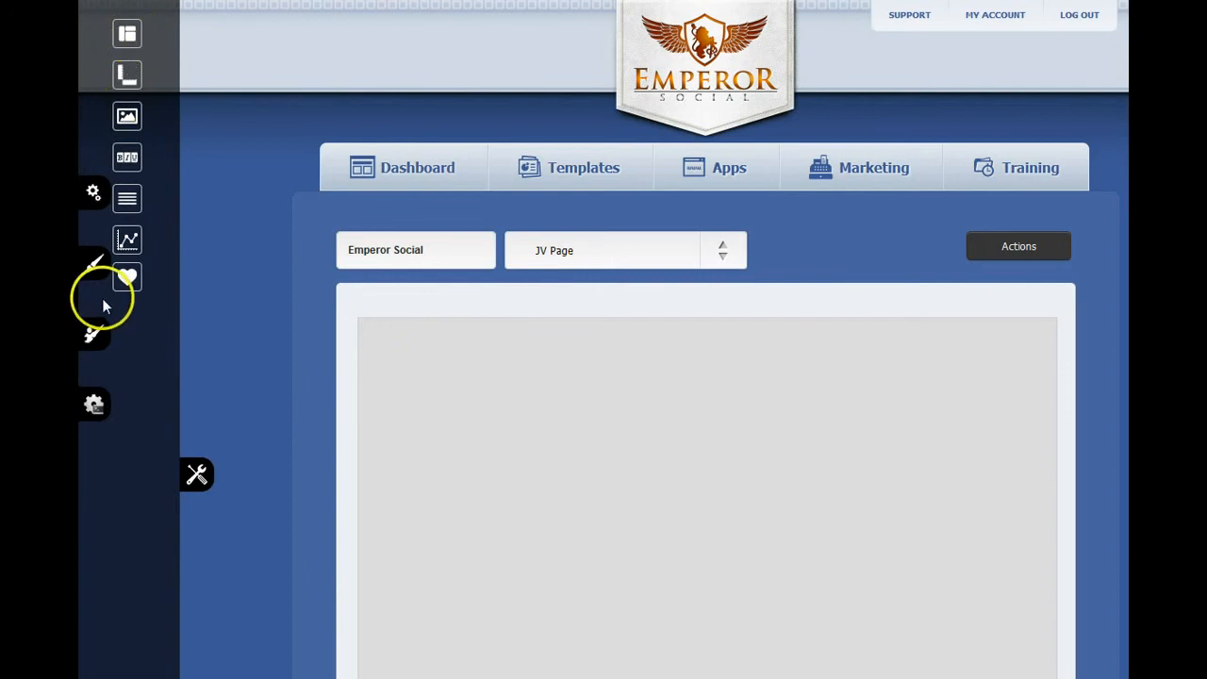
pyautogui.click(128, 77)
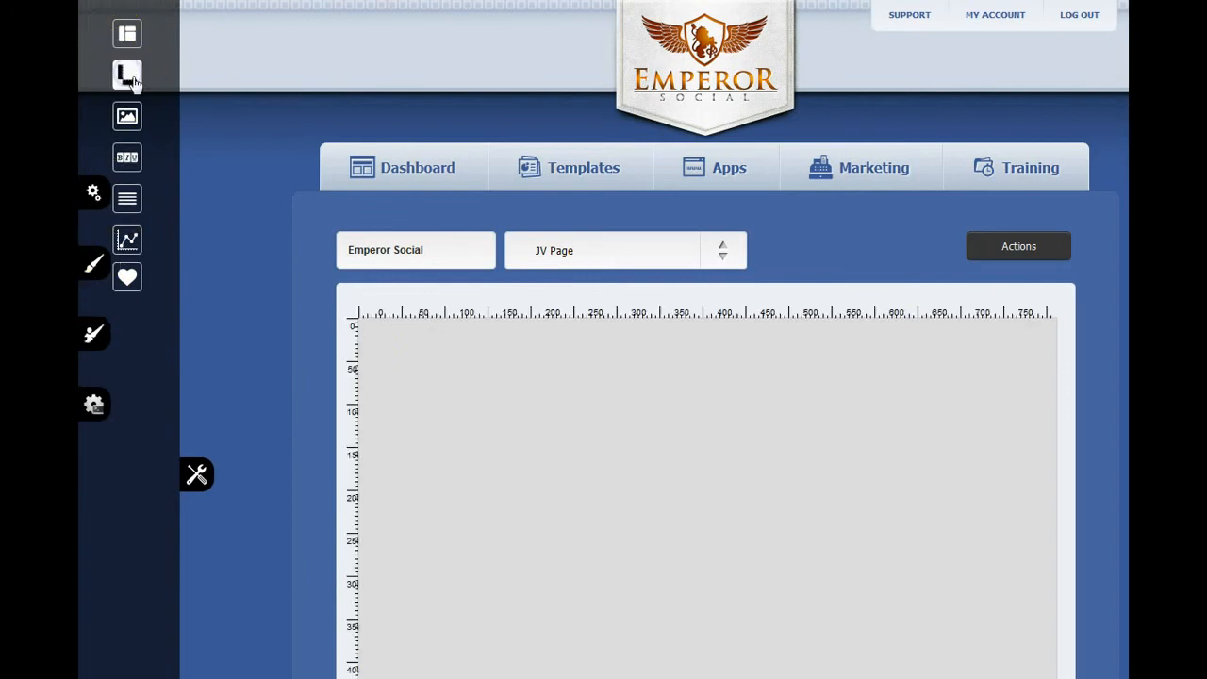
pyautogui.click(126, 35)
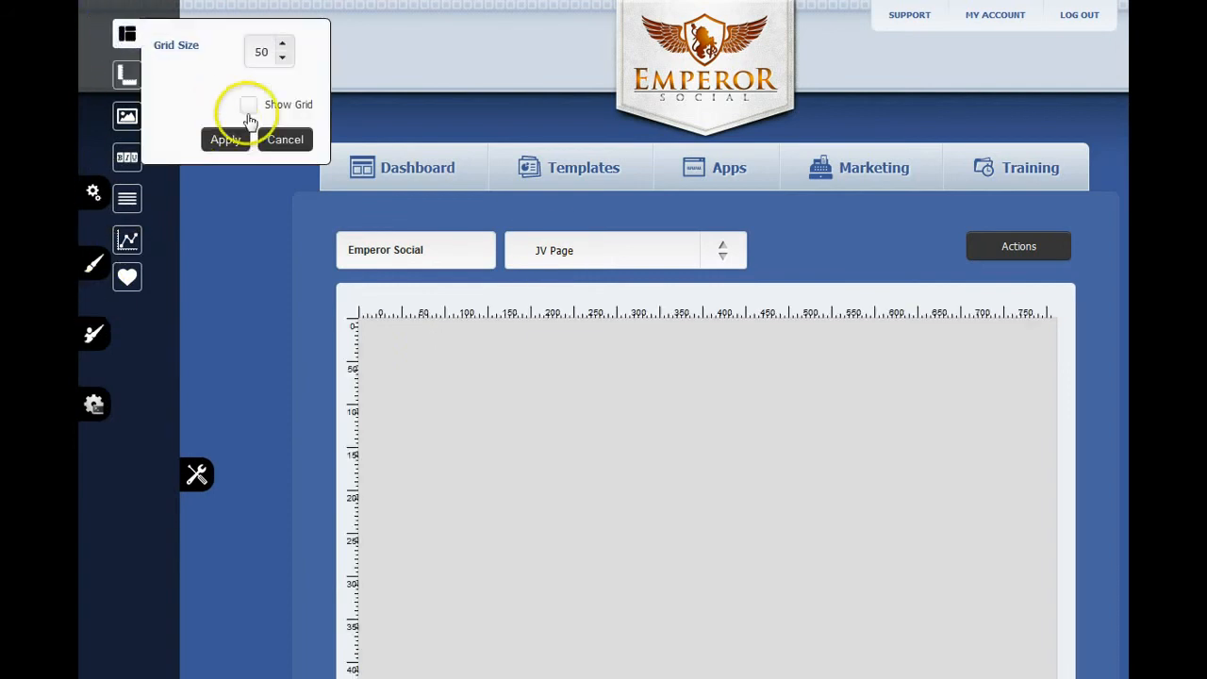
pyautogui.click(227, 140)
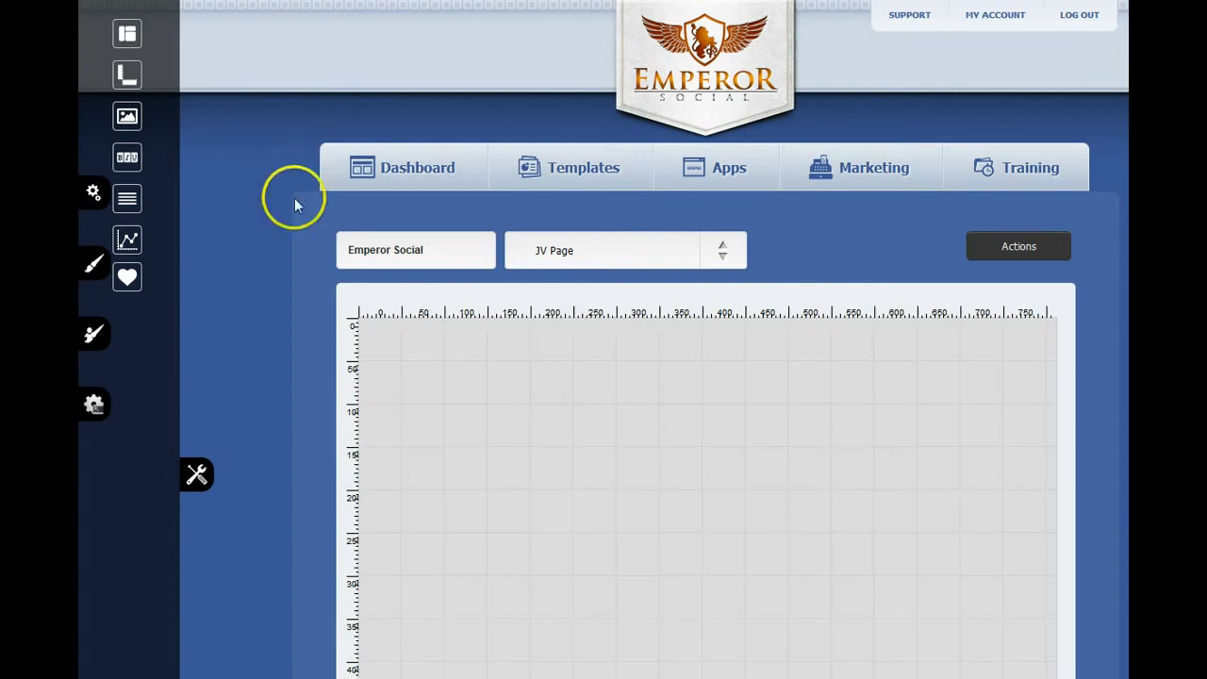
pyautogui.click(129, 158)
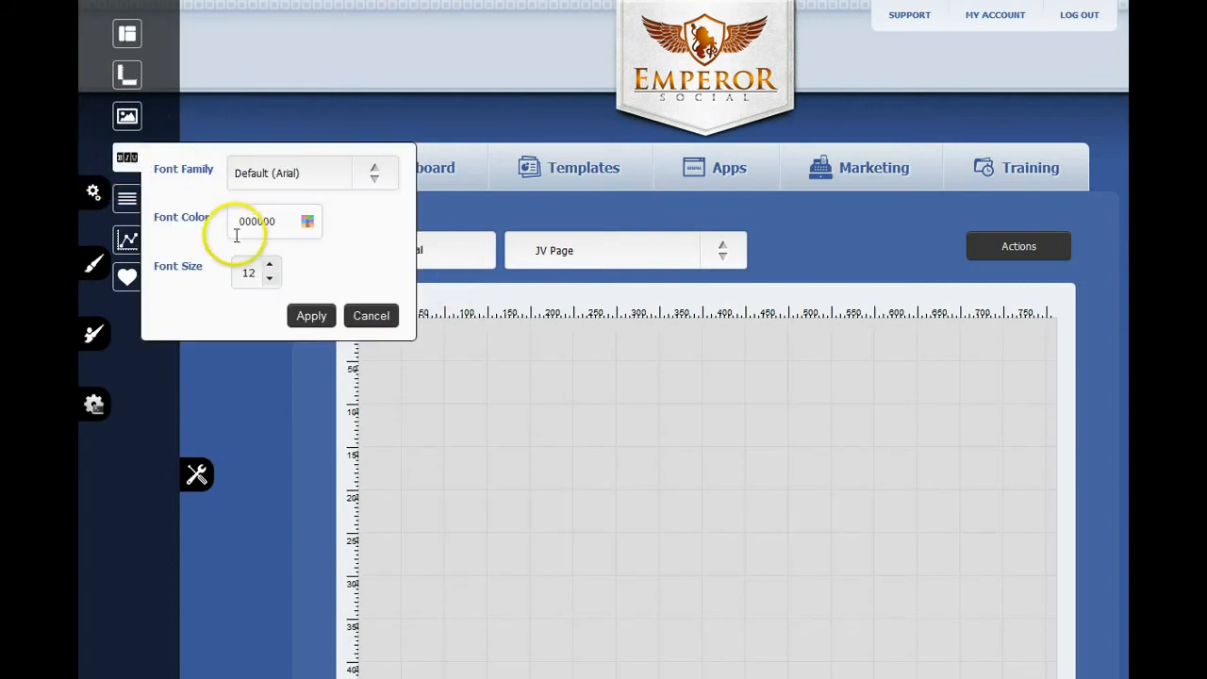
pyautogui.click(125, 159)
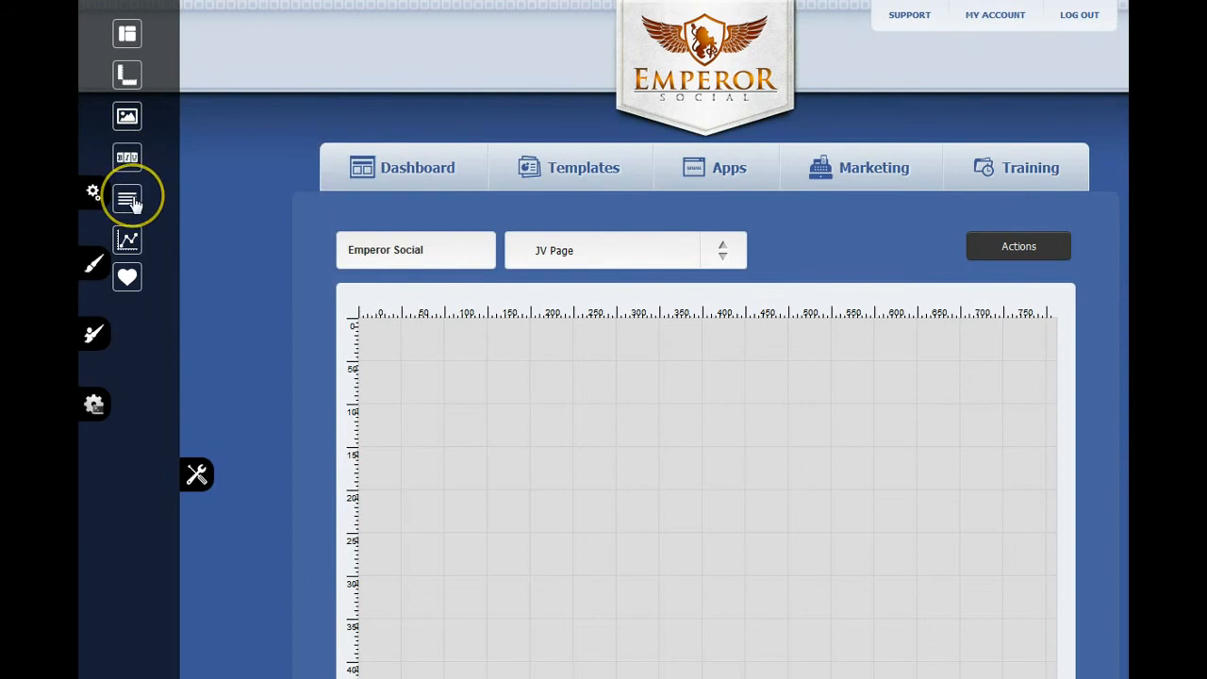
pyautogui.click(129, 200)
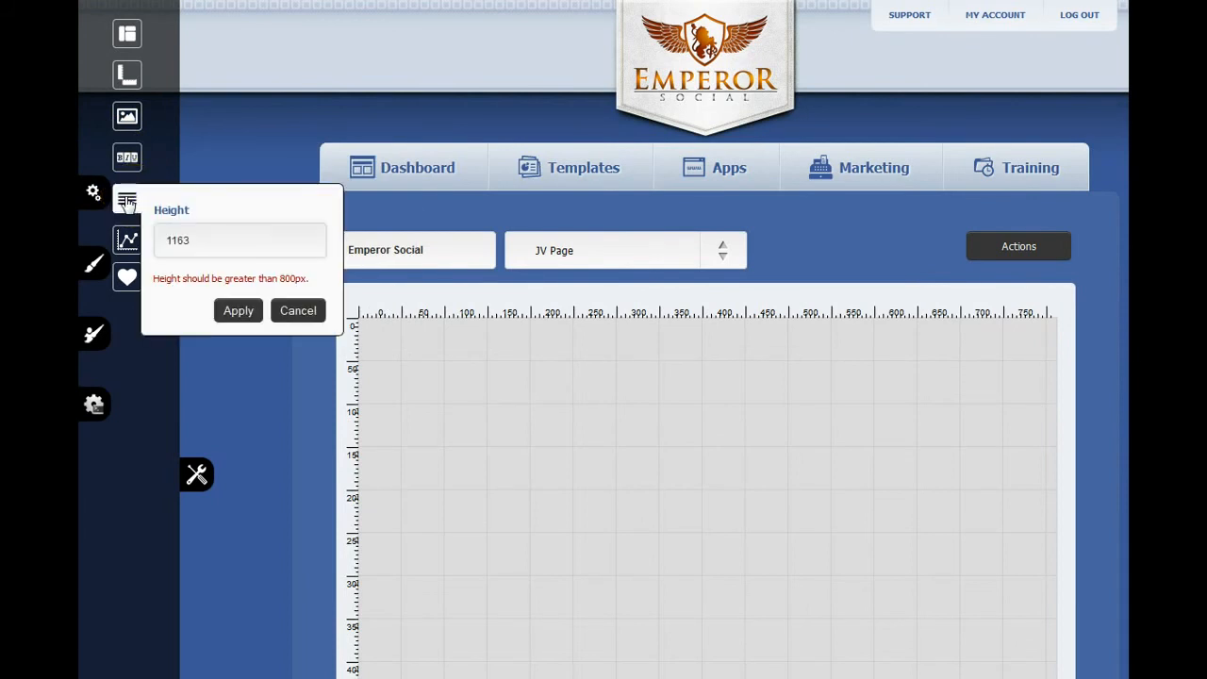
pyautogui.click(126, 199)
# - Extend the bottom edge of the page canvas downward to a height of about 1140 px
pyautogui.scroll(-5, 705, 471)
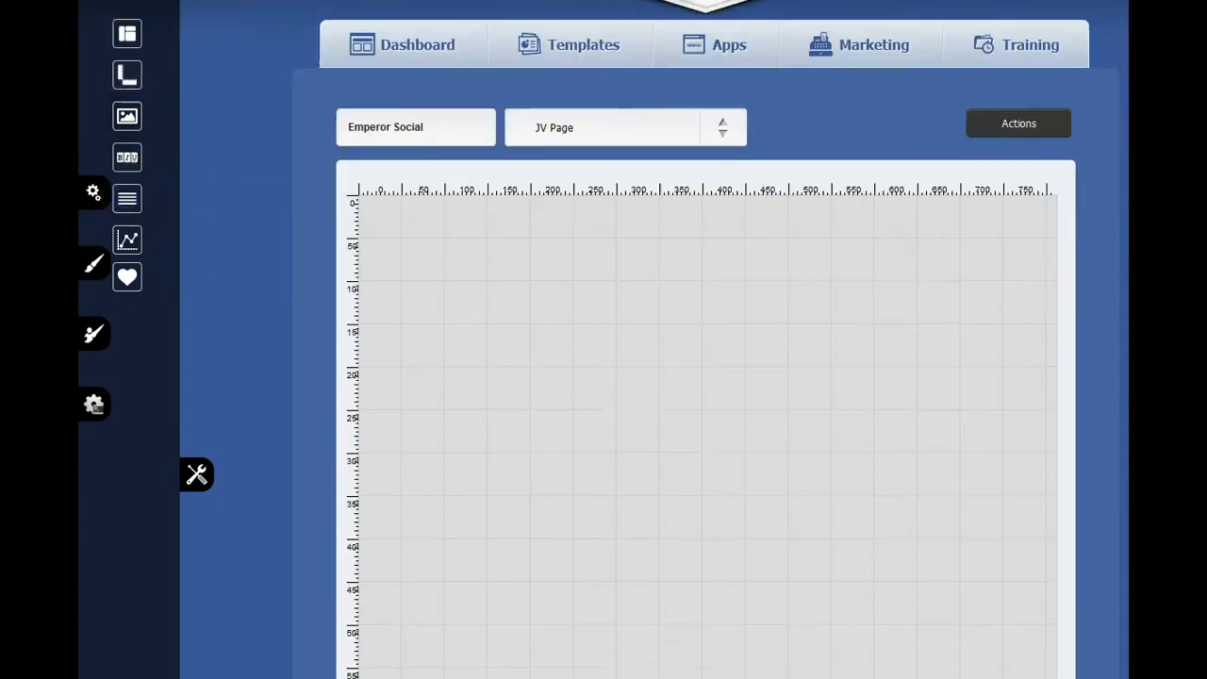
pyautogui.moveTo(730, 499); pyautogui.dragTo(743, 660)
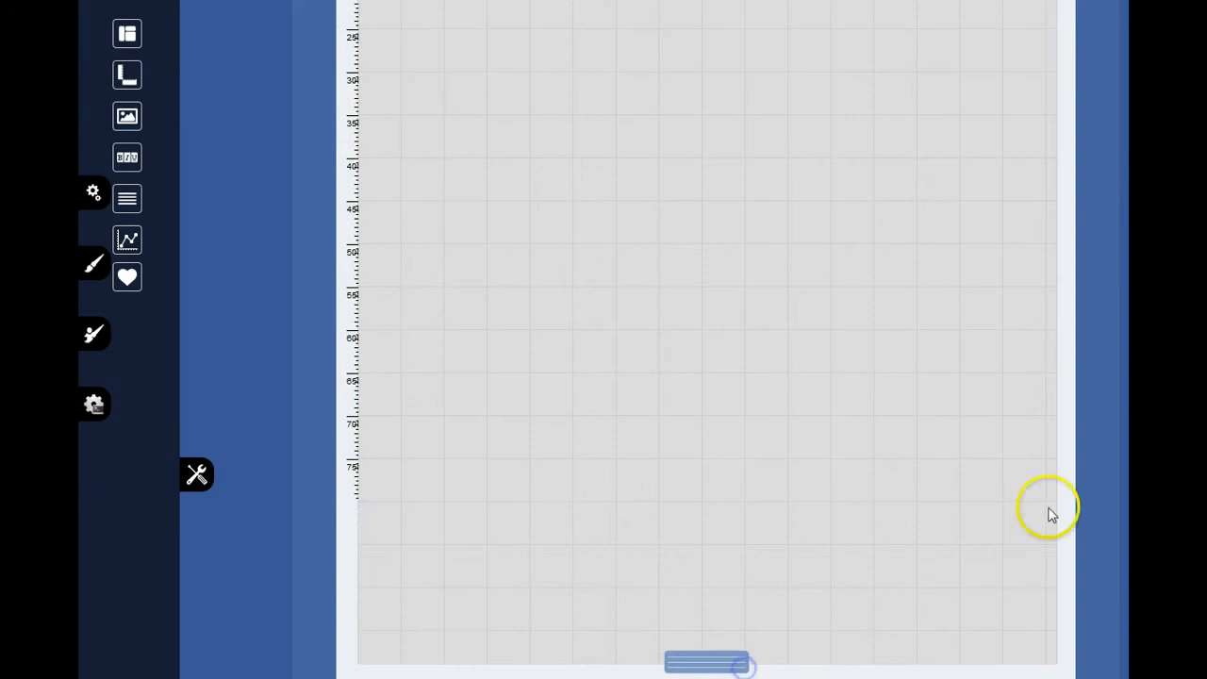
pyautogui.moveTo(701, 512); pyautogui.dragTo(725, 638)
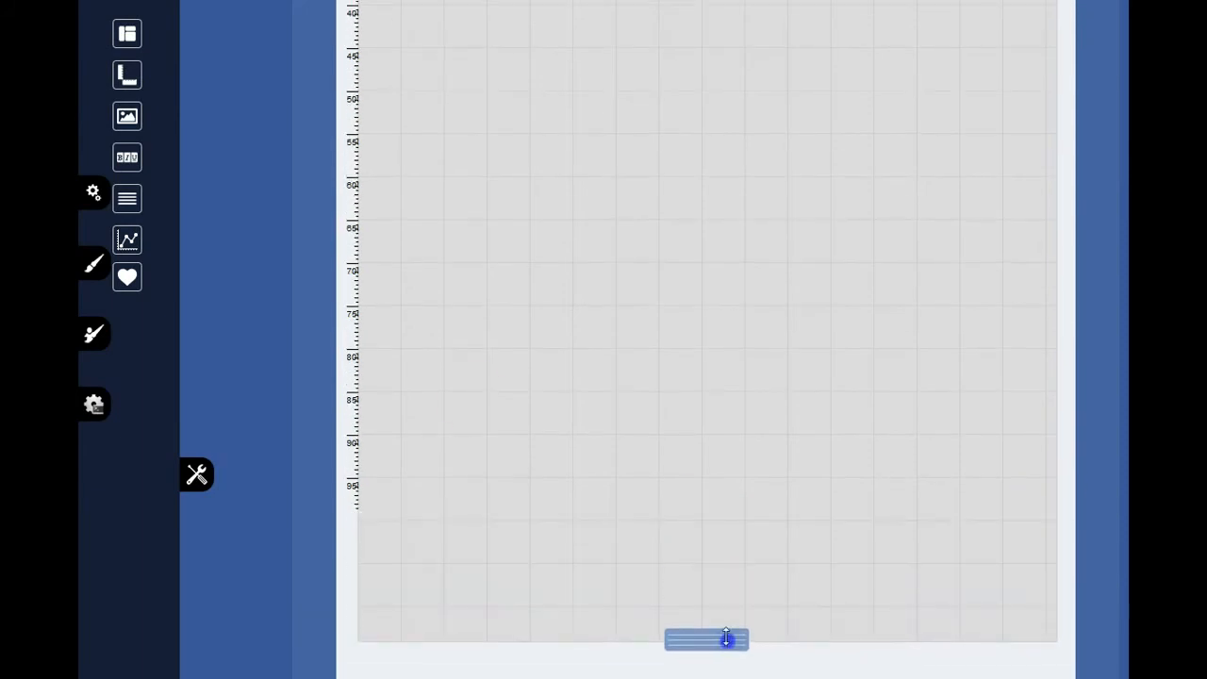
pyautogui.scroll(-3, 490, 415)
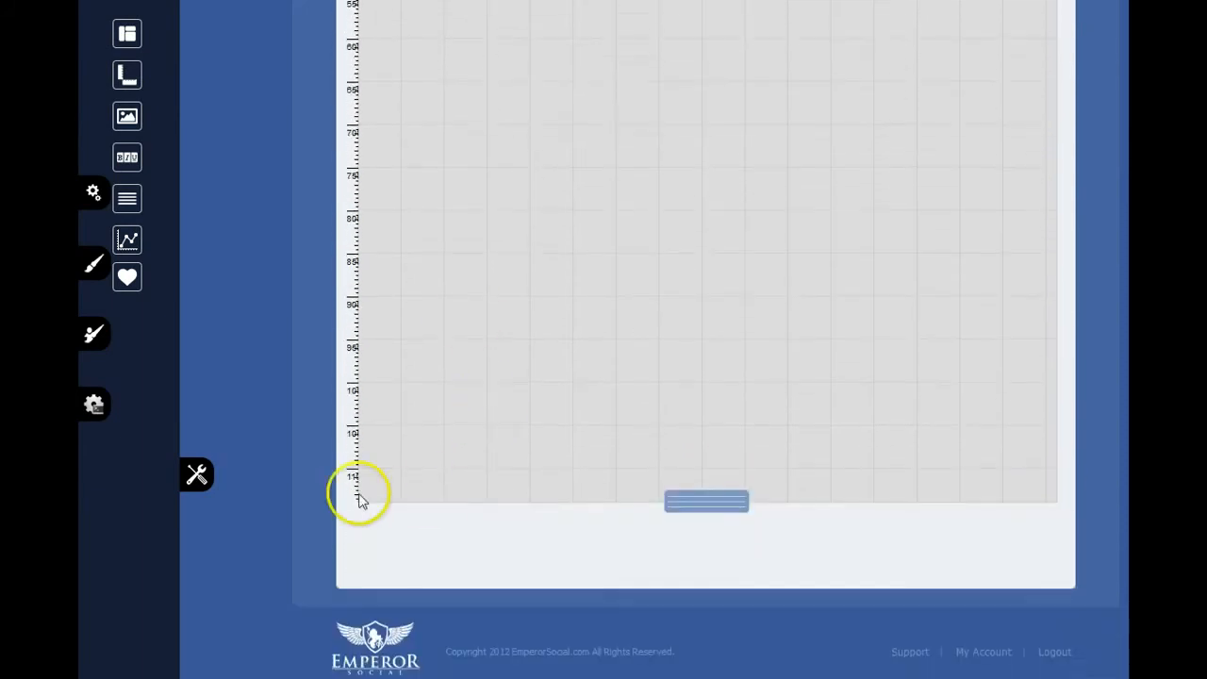
pyautogui.scroll(9, 481, 318)
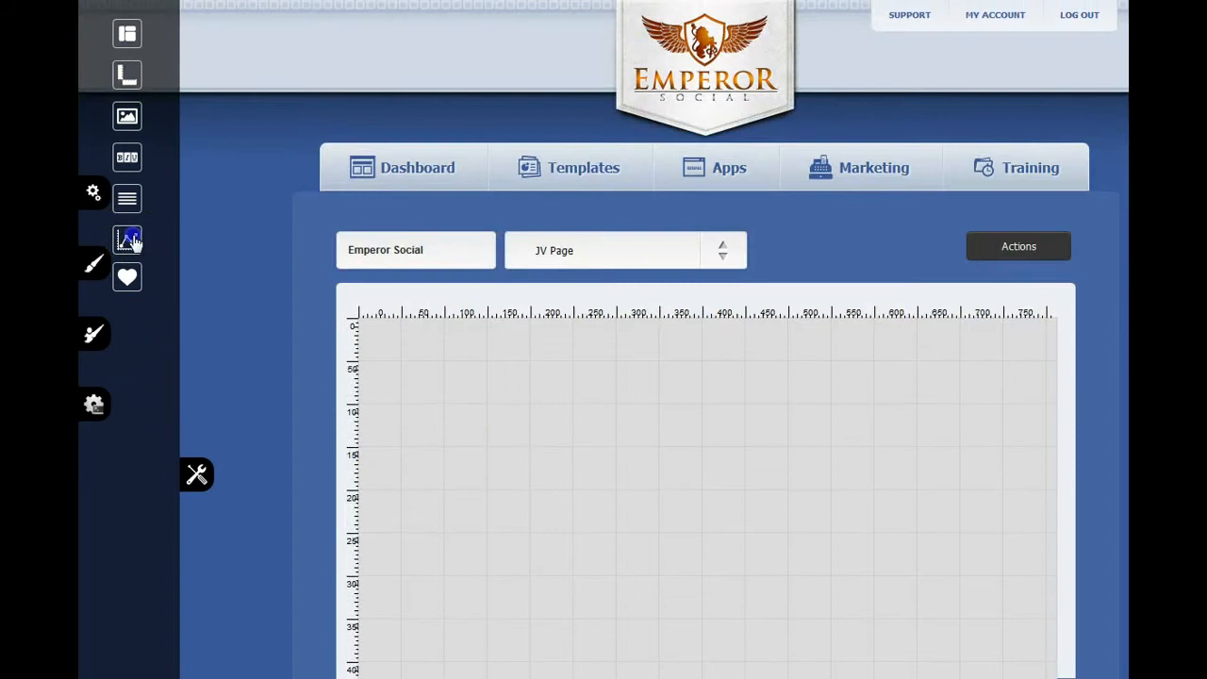
pyautogui.click(130, 241)
pyautogui.click(128, 276)
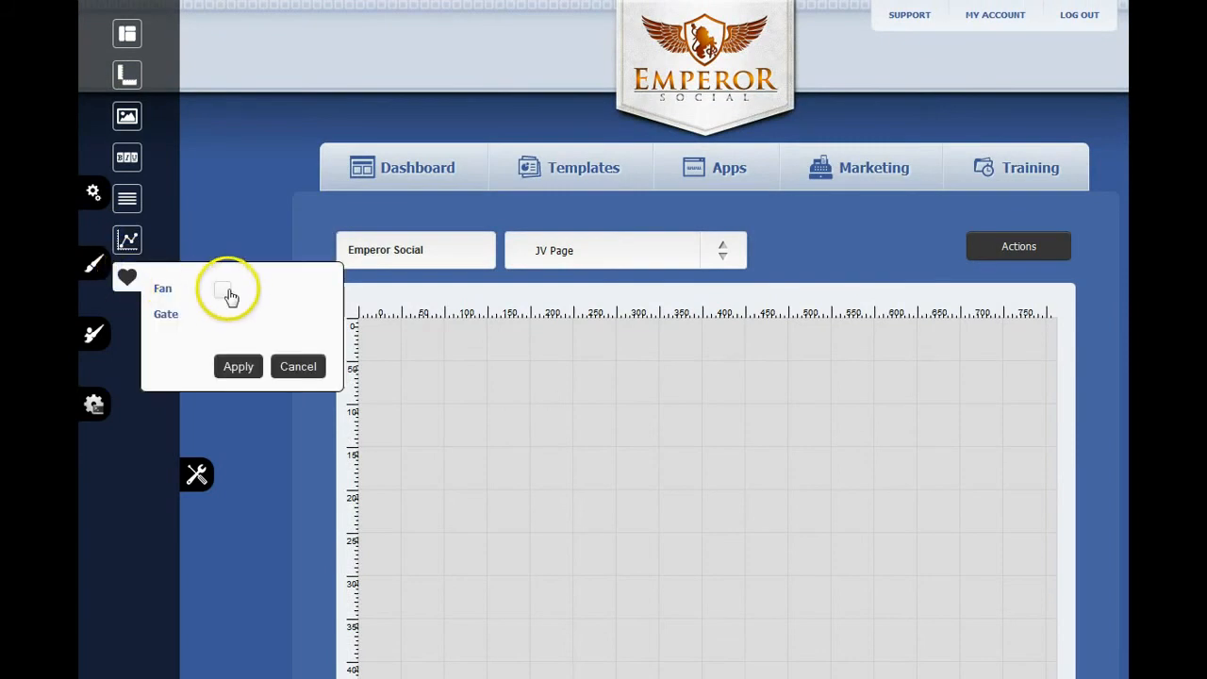
pyautogui.click(127, 277)
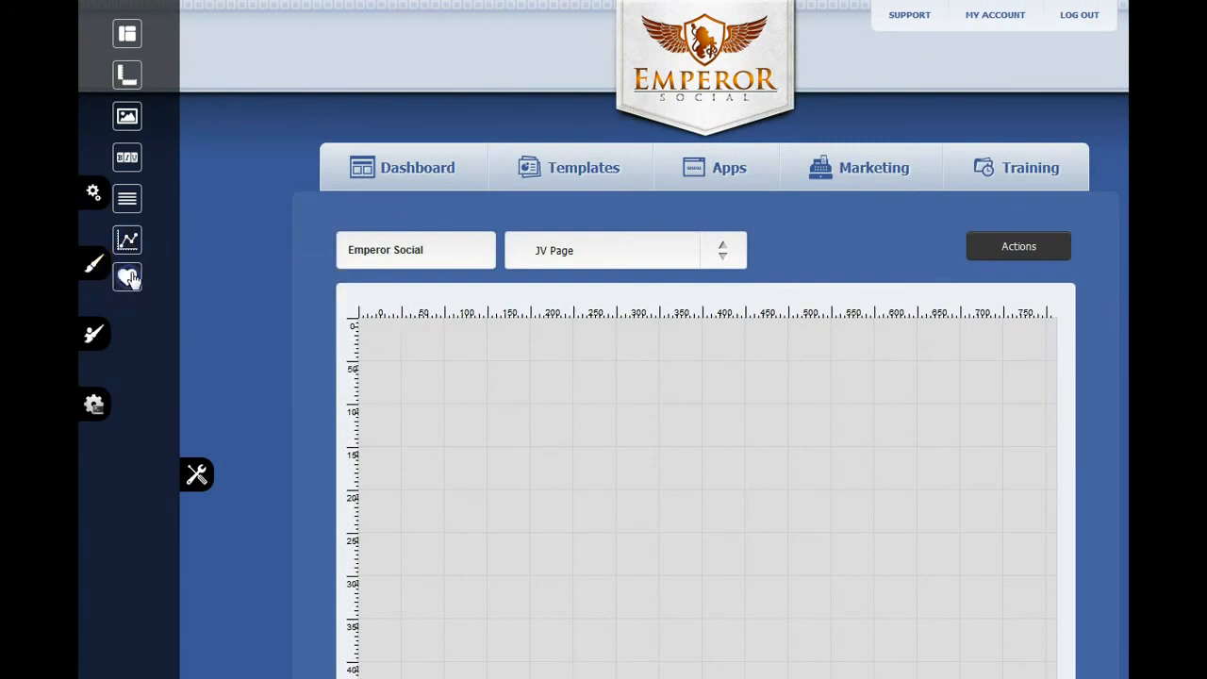
# - Apply the already uploaded JPG as page background with color FFFFFF, Tiling Off and position Left Top, and check it down the page
pyautogui.click(127, 117)
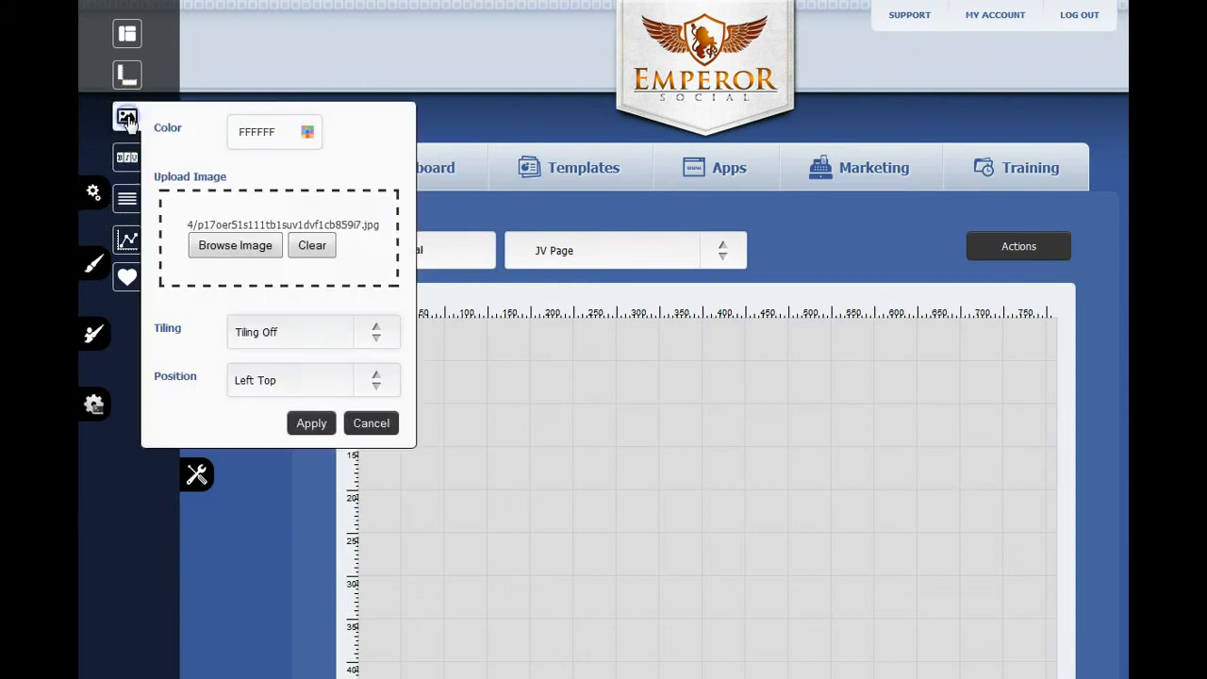
pyautogui.moveTo(196, 225); pyautogui.dragTo(274, 223)
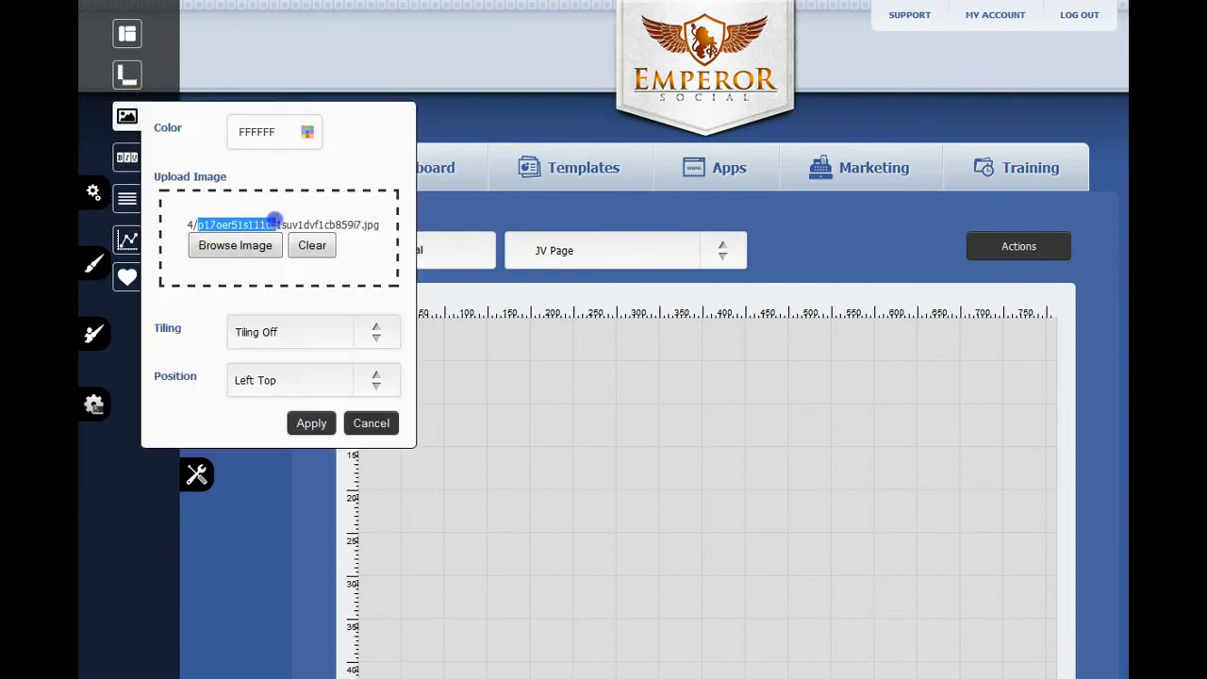
pyautogui.click(340, 224)
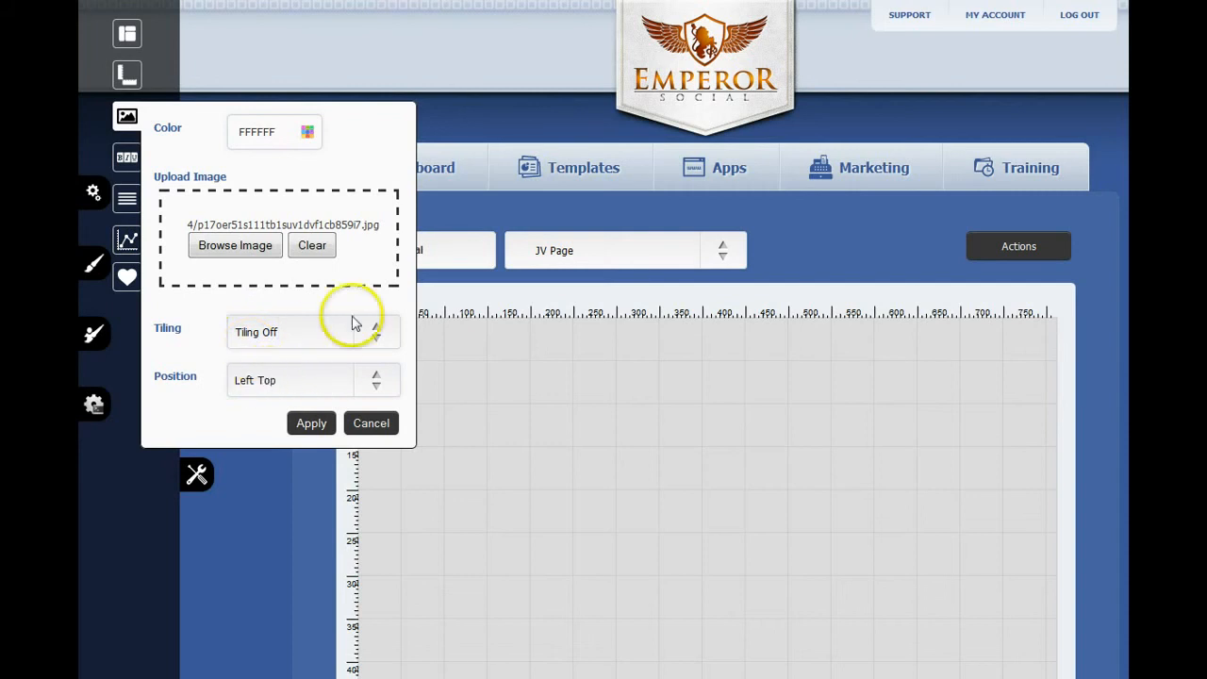
pyautogui.click(267, 130)
pyautogui.click(345, 110)
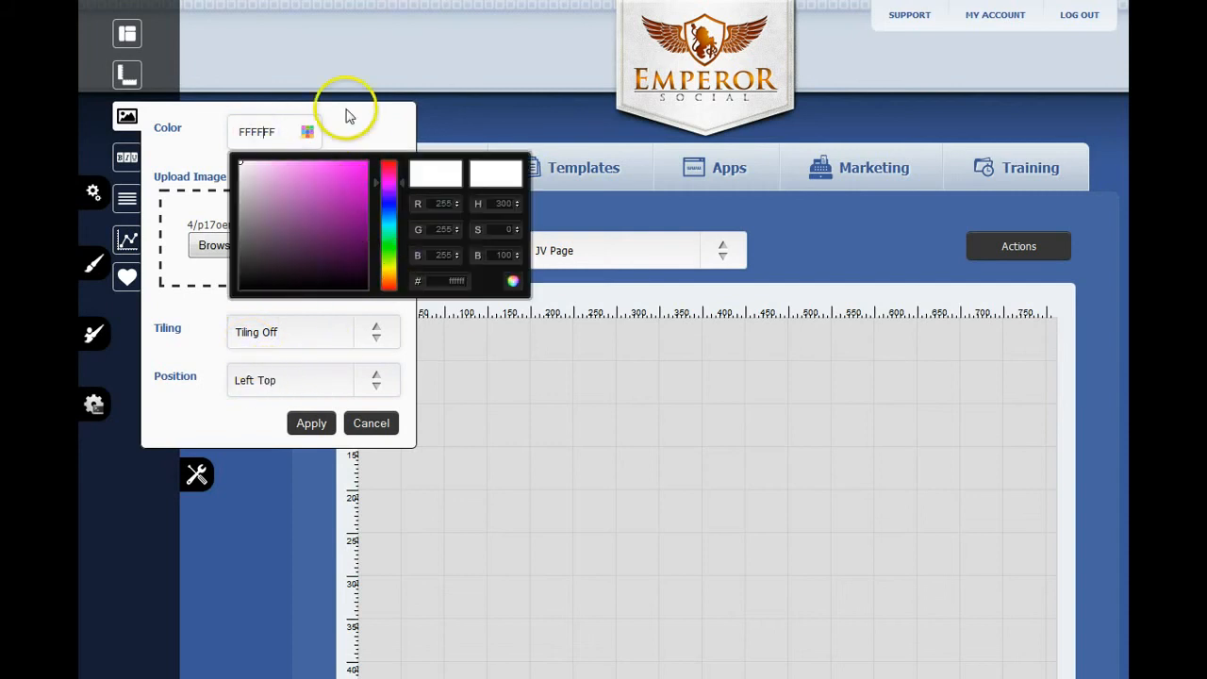
pyautogui.click(311, 426)
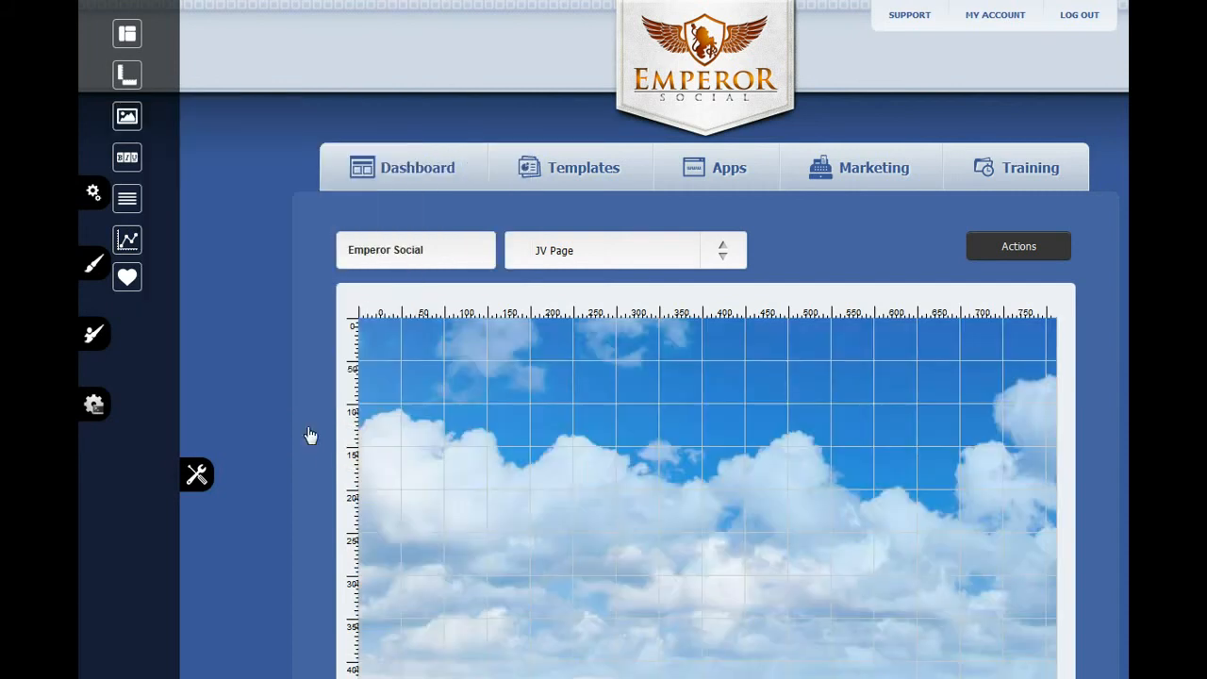
pyautogui.scroll(-3, 1075, 325)
pyautogui.scroll(3, 1093, 329)
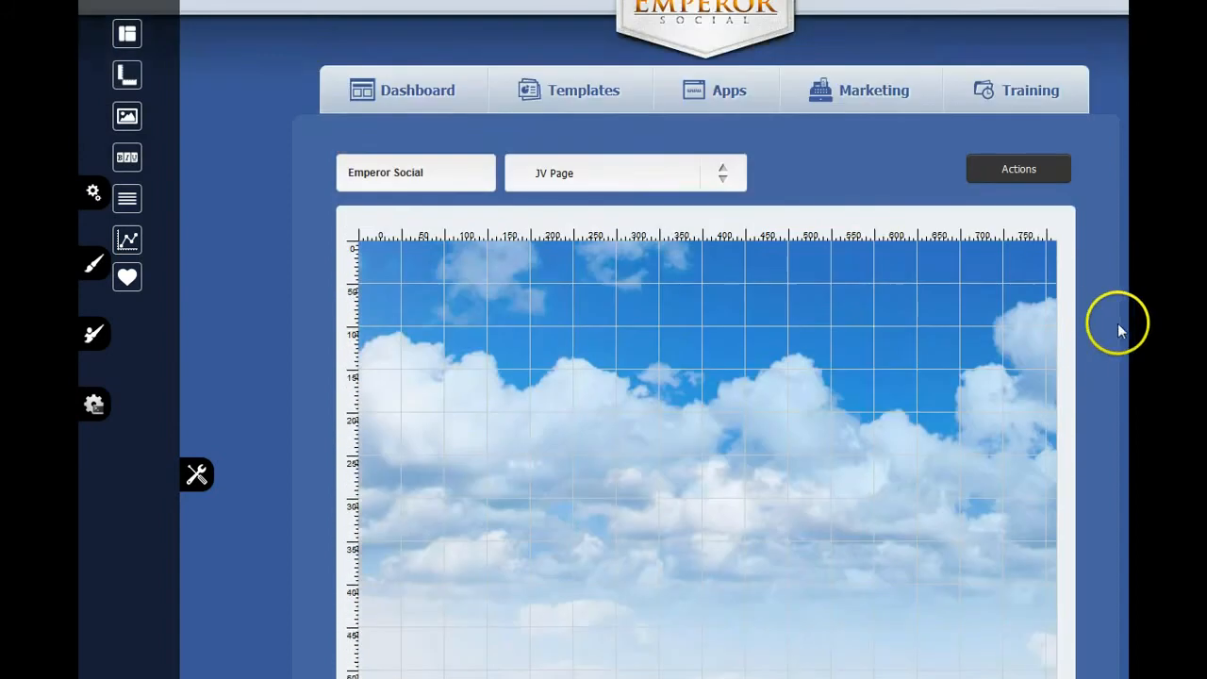
pyautogui.scroll(-4, 722, 350)
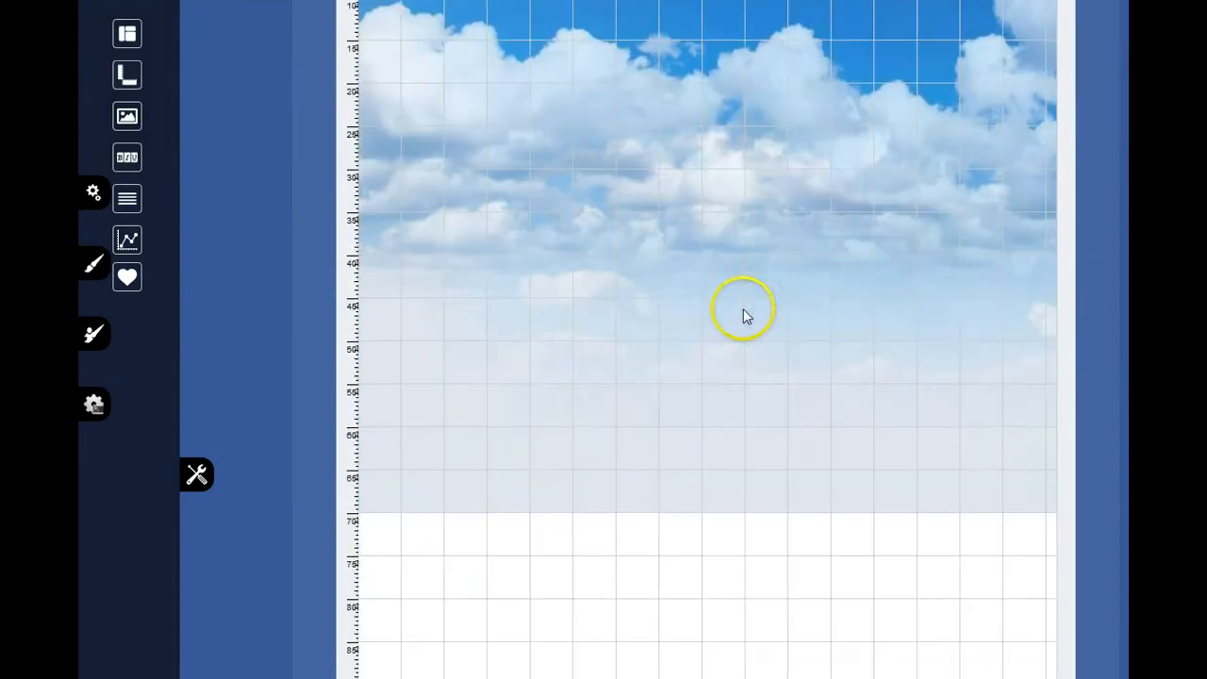
pyautogui.scroll(4, 707, 307)
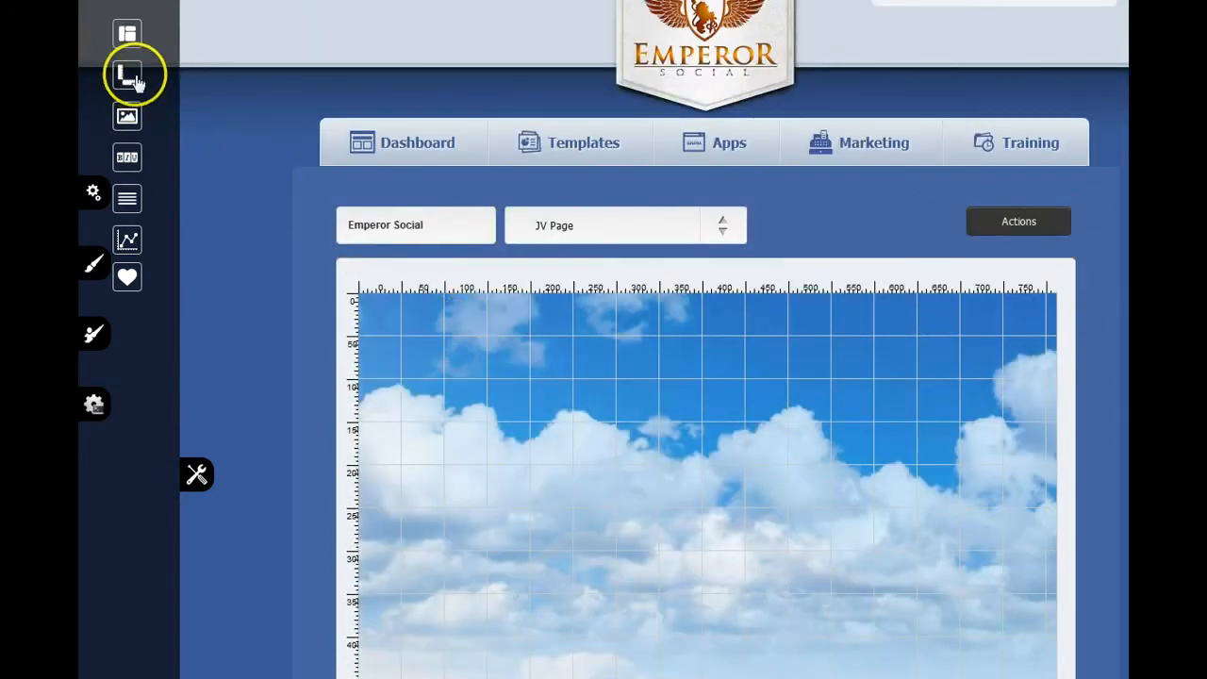
# - Hide the grid on the page canvas
pyautogui.click(128, 34)
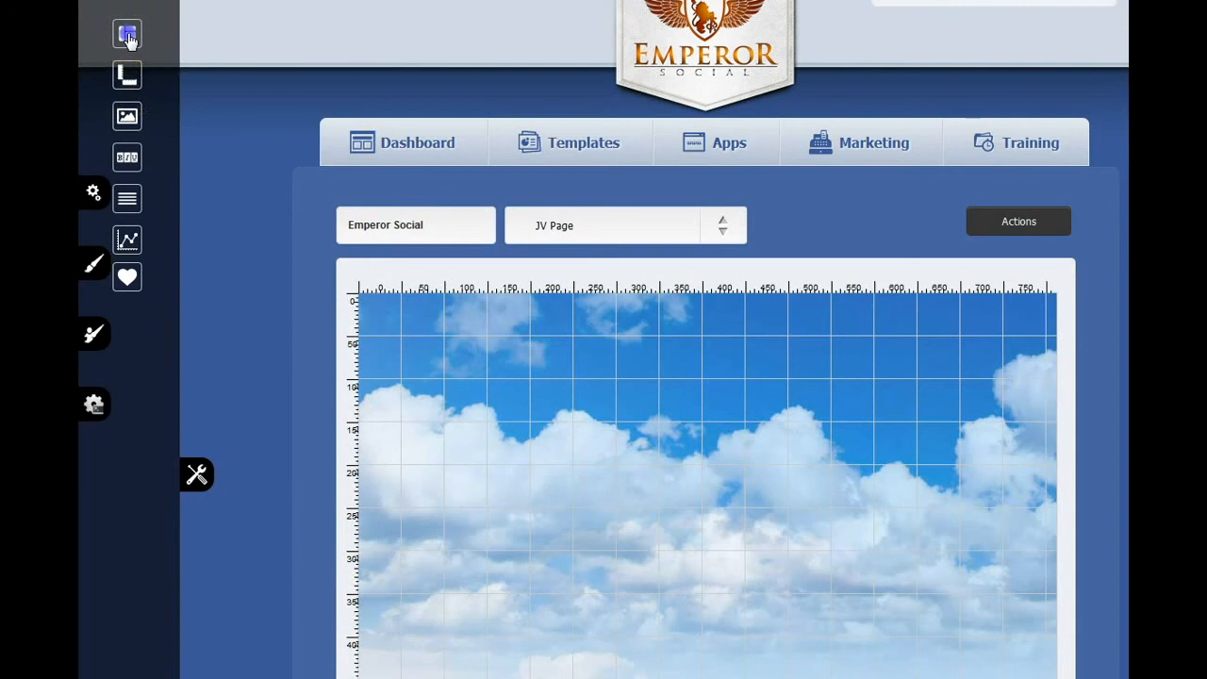
pyautogui.click(249, 105)
pyautogui.click(225, 139)
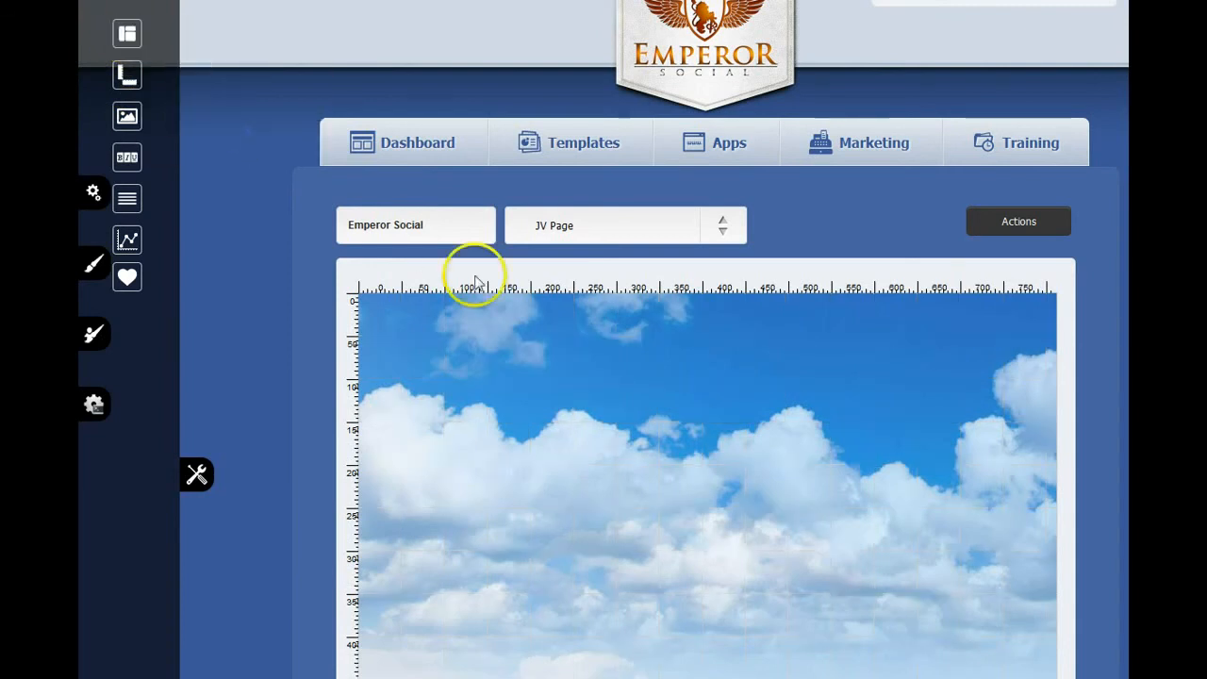
pyautogui.click(96, 194)
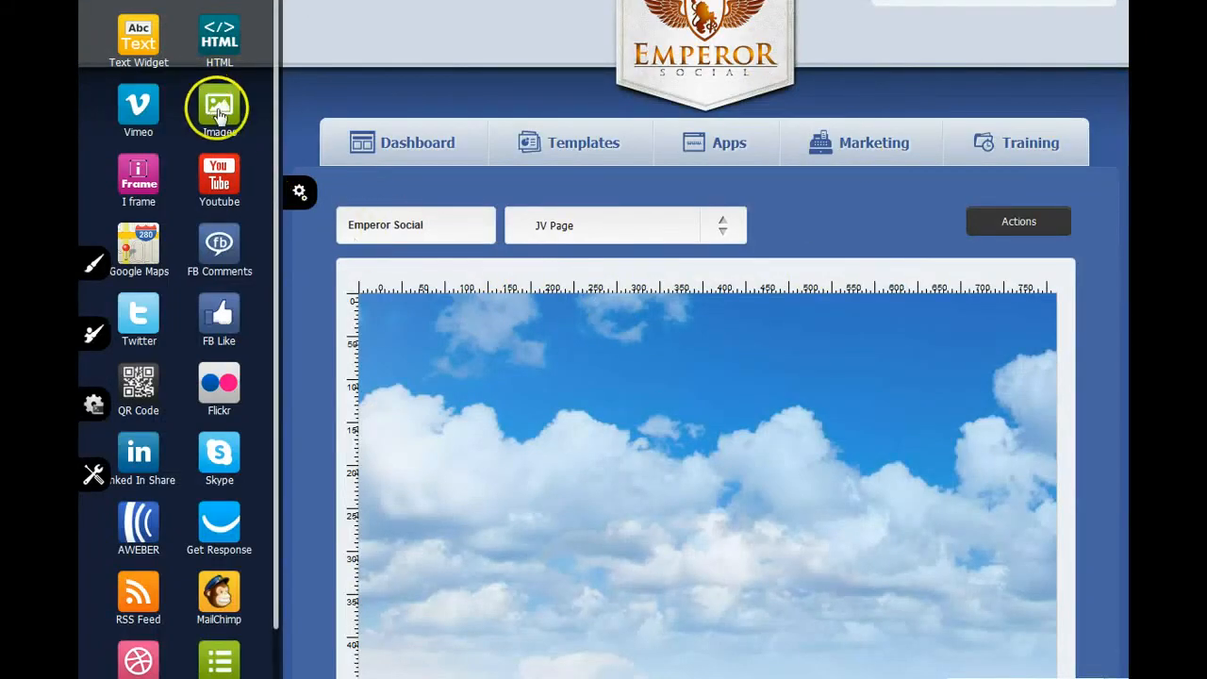
pyautogui.moveTo(218, 108); pyautogui.dragTo(544, 361)
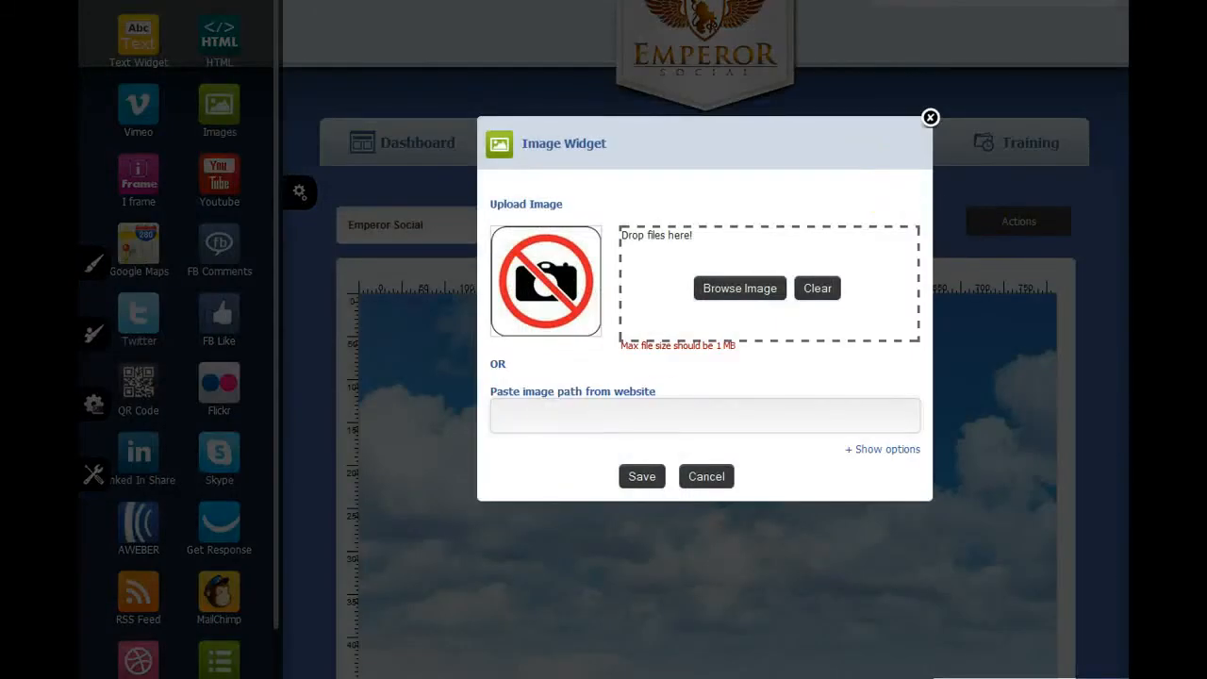
pyautogui.click(662, 415)
pyautogui.write('http://www.emperorsocial.com/jv/images/header-bg.png')
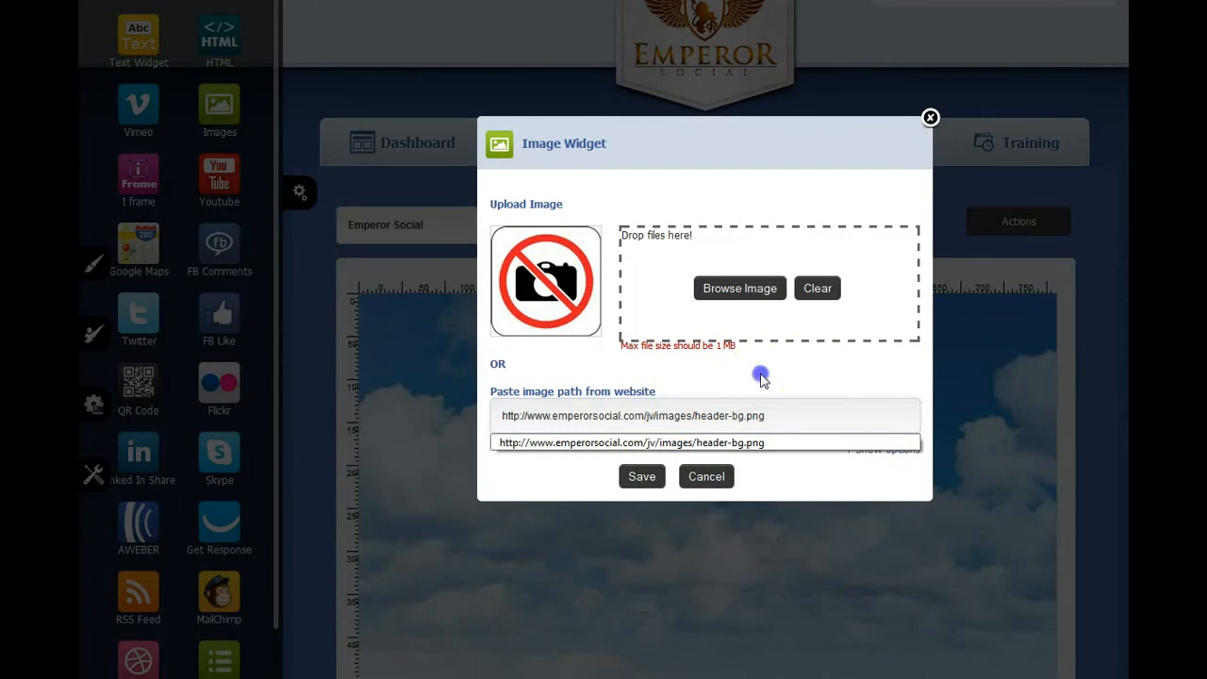
pyautogui.click(762, 377)
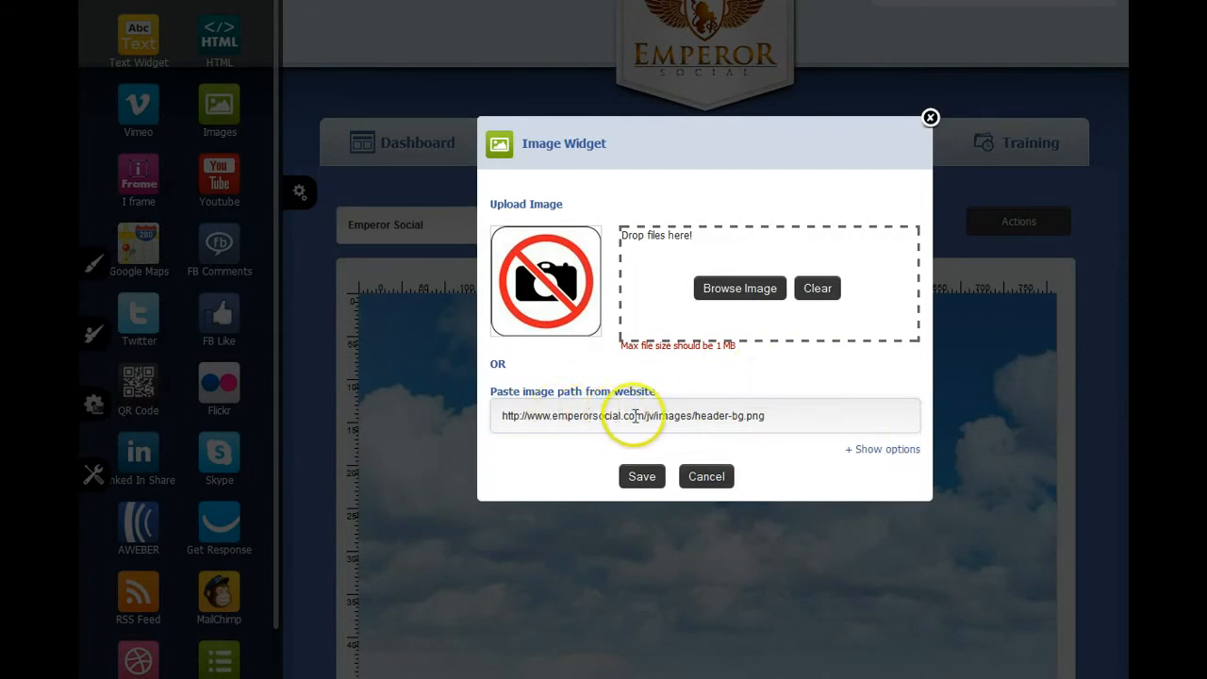
pyautogui.click(772, 415)
pyautogui.click(709, 415)
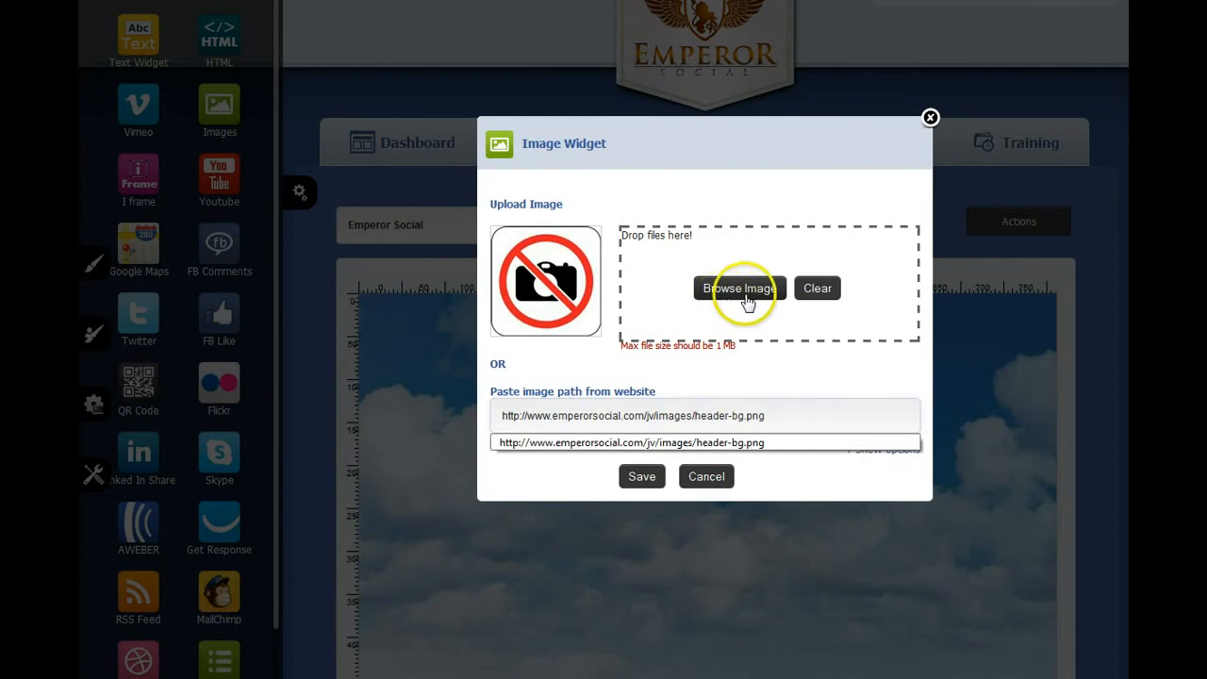
pyautogui.click(599, 368)
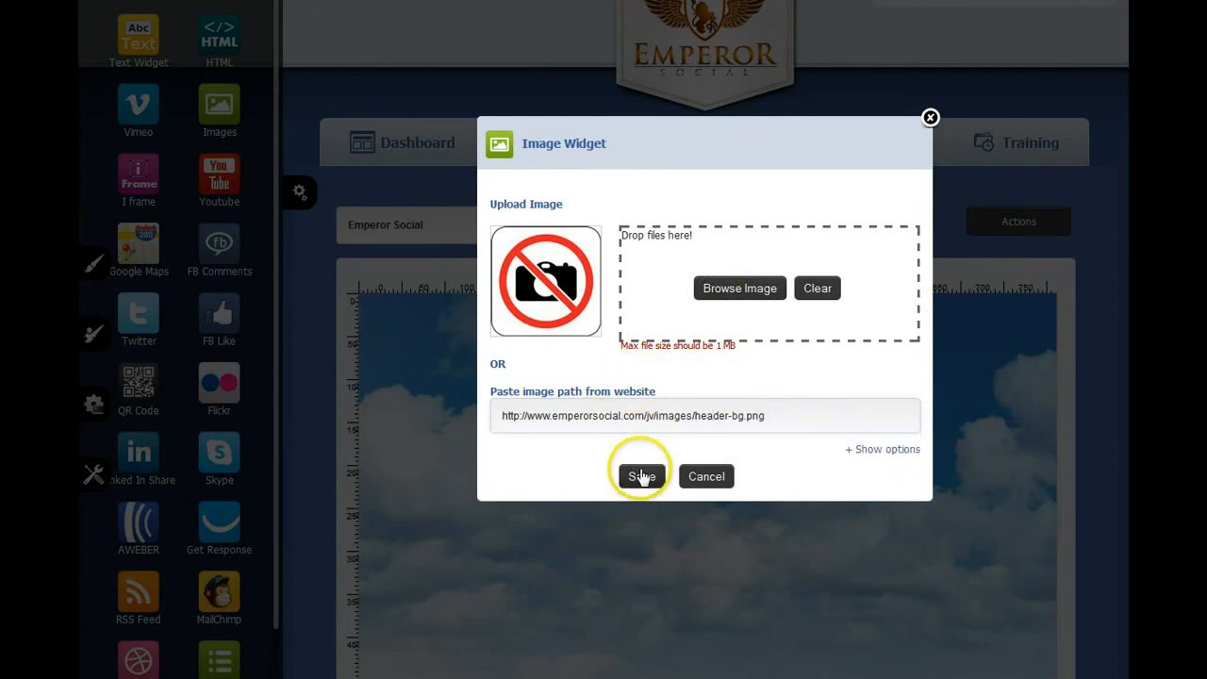
pyautogui.click(641, 476)
pyautogui.moveTo(607, 452); pyautogui.dragTo(405, 355)
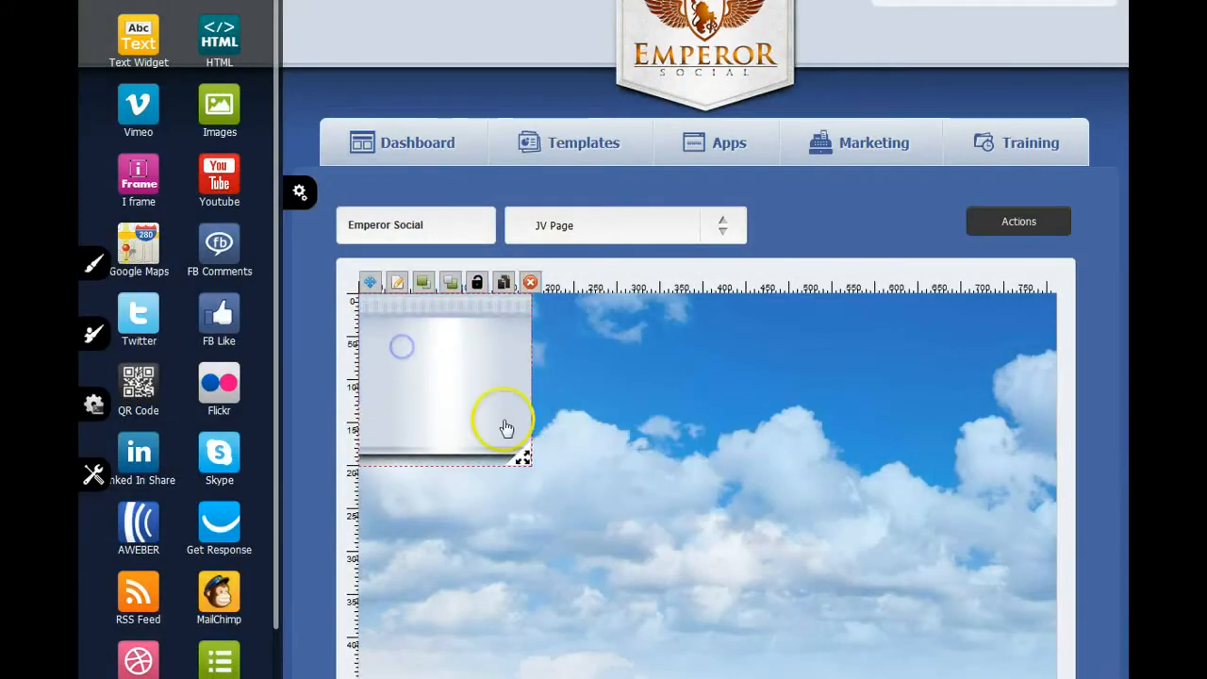
pyautogui.moveTo(521, 457); pyautogui.dragTo(1116, 376)
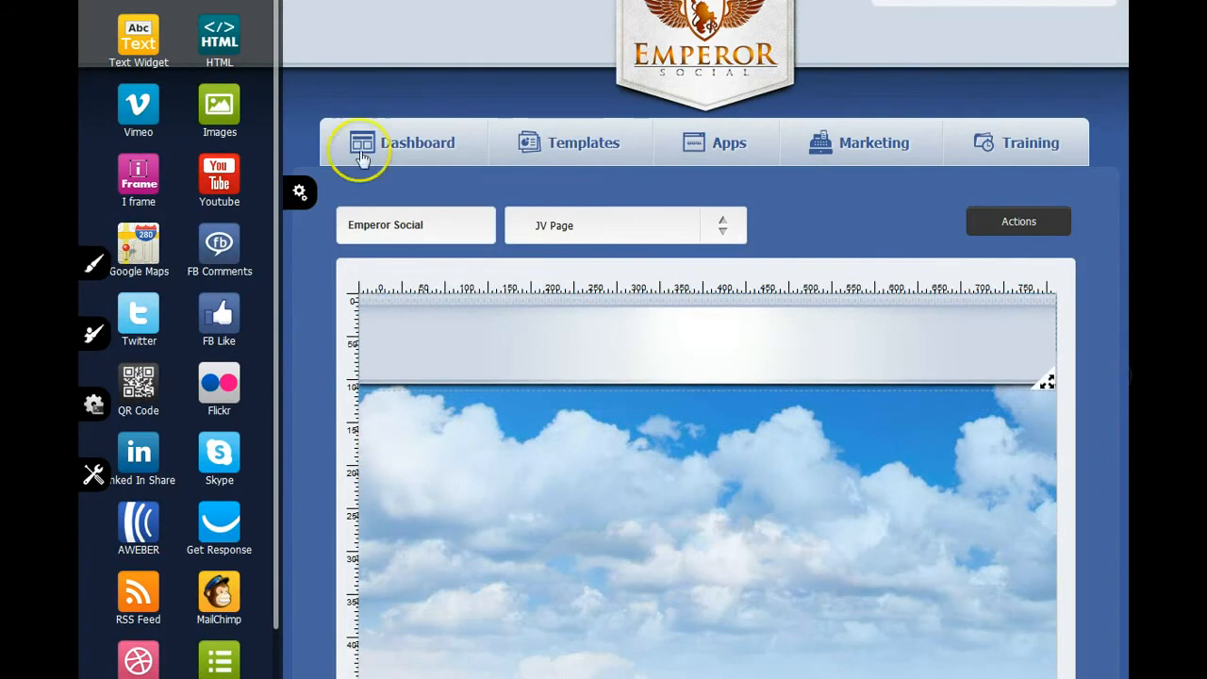
pyautogui.moveTo(220, 104); pyautogui.dragTo(512, 373)
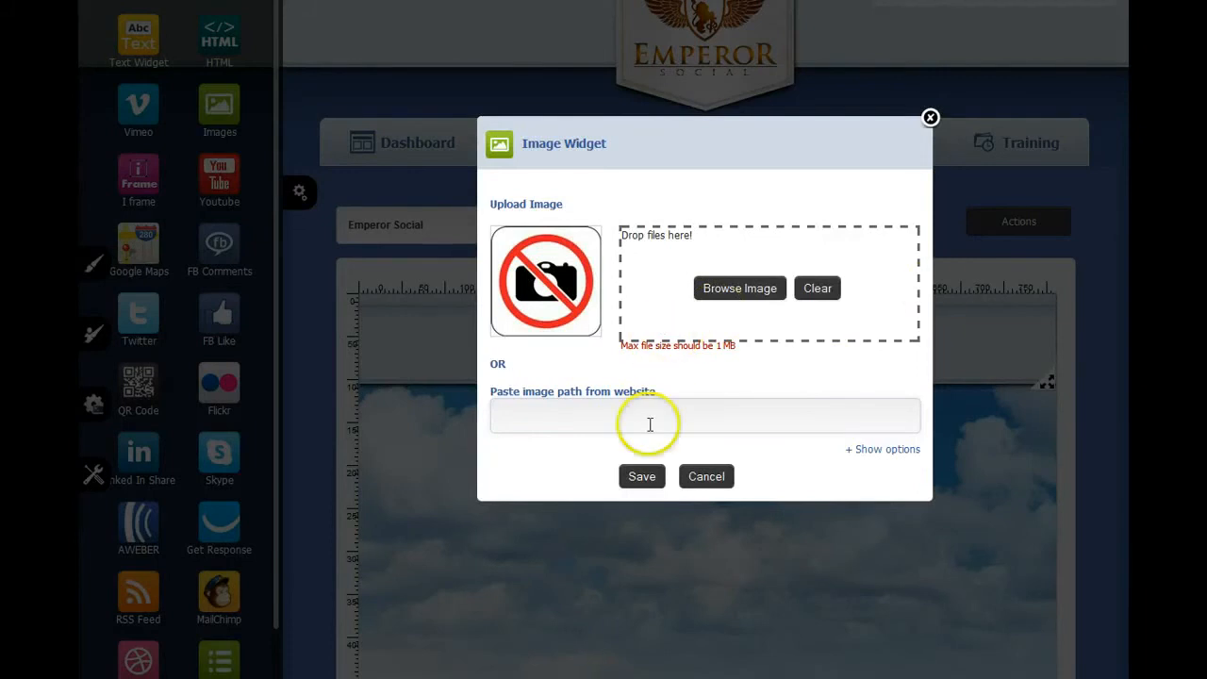
pyautogui.click(650, 424)
pyautogui.write('http://www.emperorsocial.com/jv/images/logo.png')
pyautogui.click(641, 476)
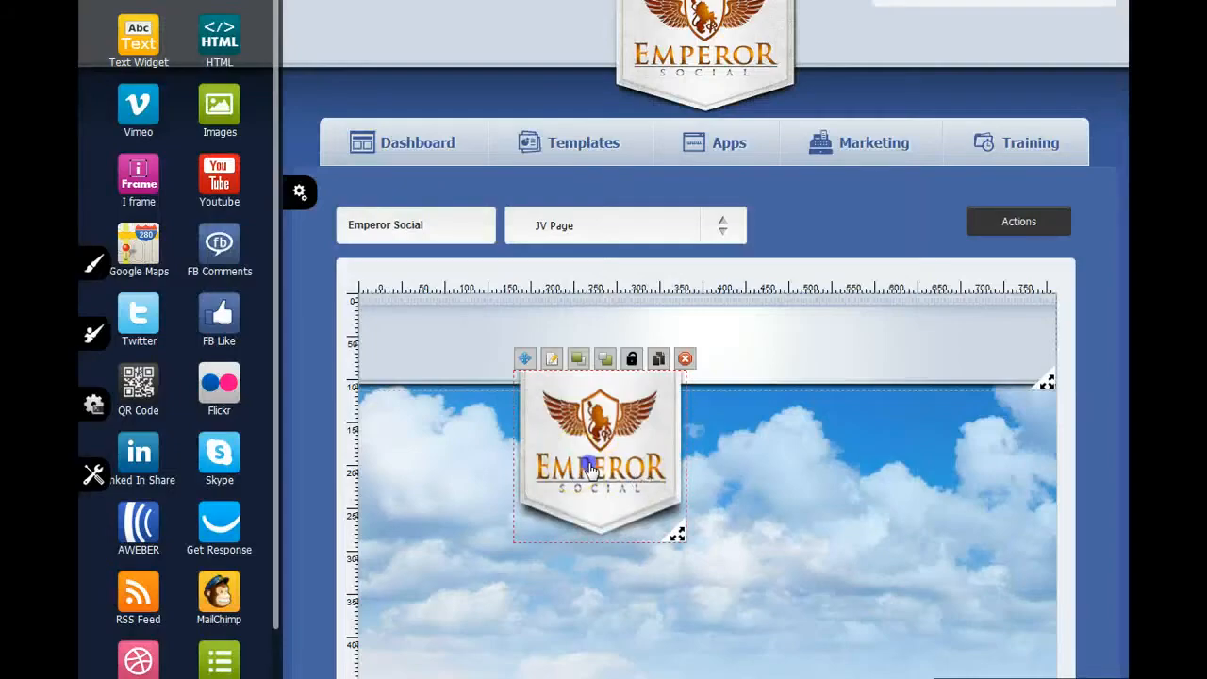
# - Move the logo to the header strip's upper-left end and stretch the strip down to about 135 px tall
pyautogui.moveTo(587, 463); pyautogui.dragTo(429, 368)
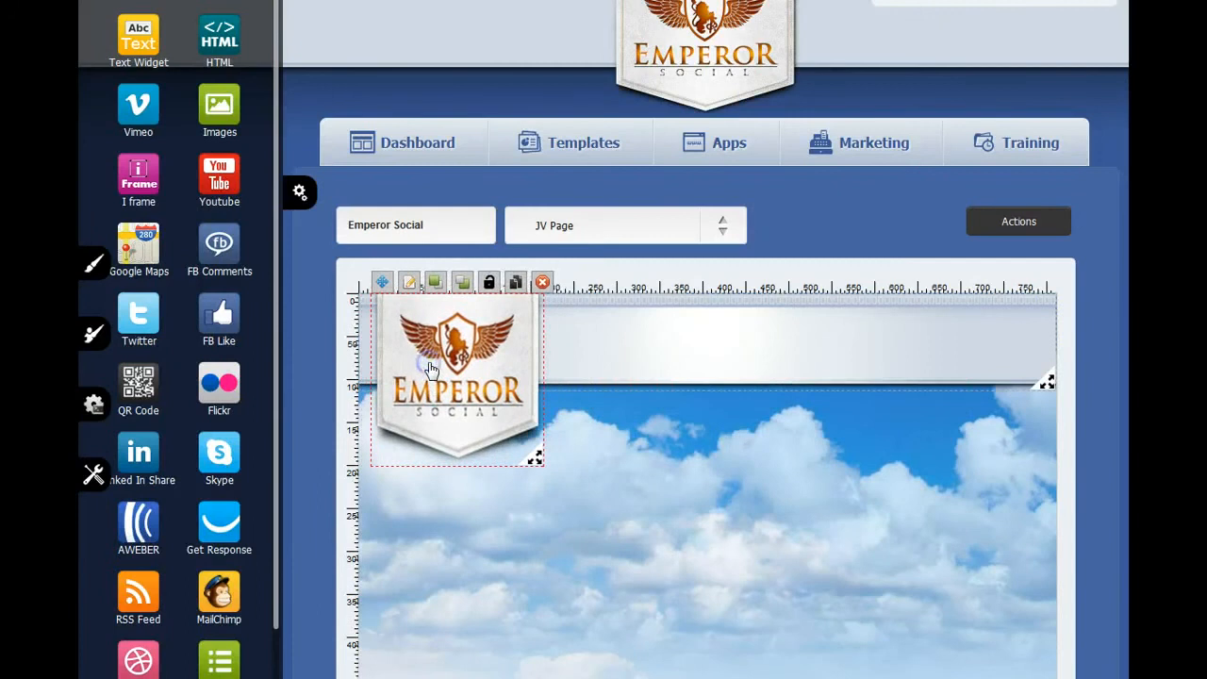
pyautogui.click(600, 350)
pyautogui.click(628, 390)
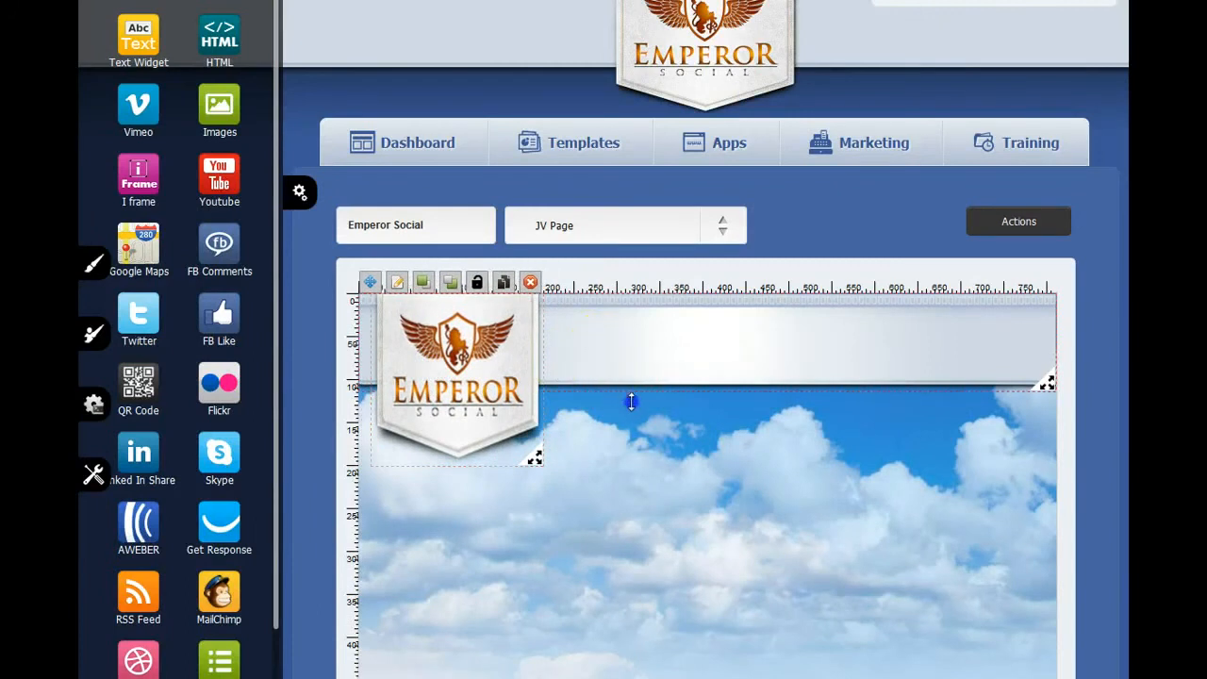
pyautogui.moveTo(632, 401); pyautogui.dragTo(631, 422)
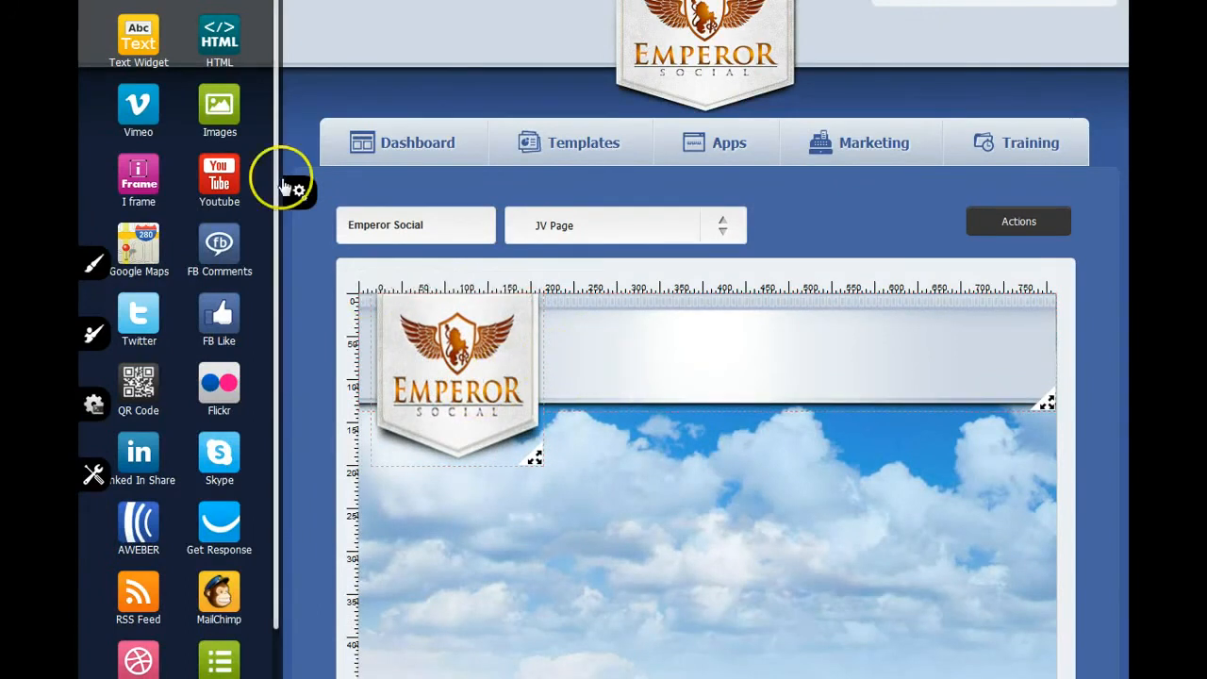
pyautogui.moveTo(219, 108); pyautogui.dragTo(677, 353)
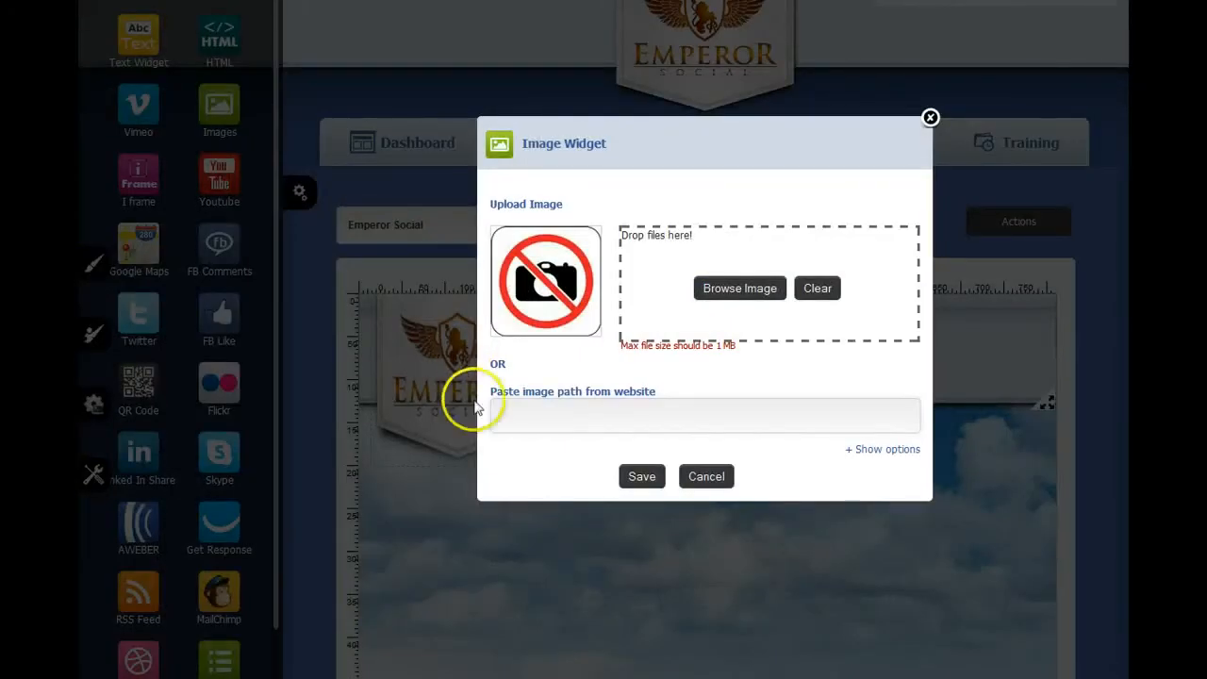
pyautogui.click(585, 408)
pyautogui.write('http://www.emperorsocial.com/jv/images/guaranteed-bonuses-info.png')
pyautogui.click(642, 476)
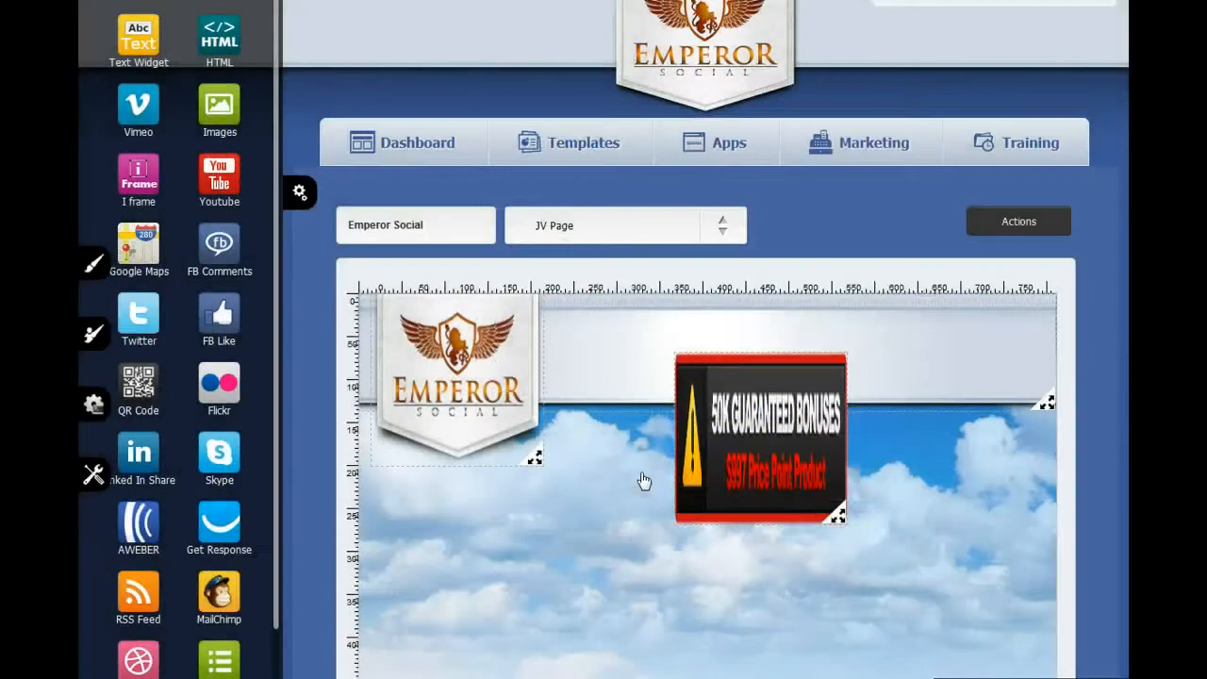
# - Resize the guaranteed bonuses banner to about 400 by 80 px and move it up into the right part of the header strip
pyautogui.click(817, 463)
pyautogui.moveTo(838, 515); pyautogui.dragTo(1020, 421)
pyautogui.moveTo(919, 405); pyautogui.dragTo(923, 368)
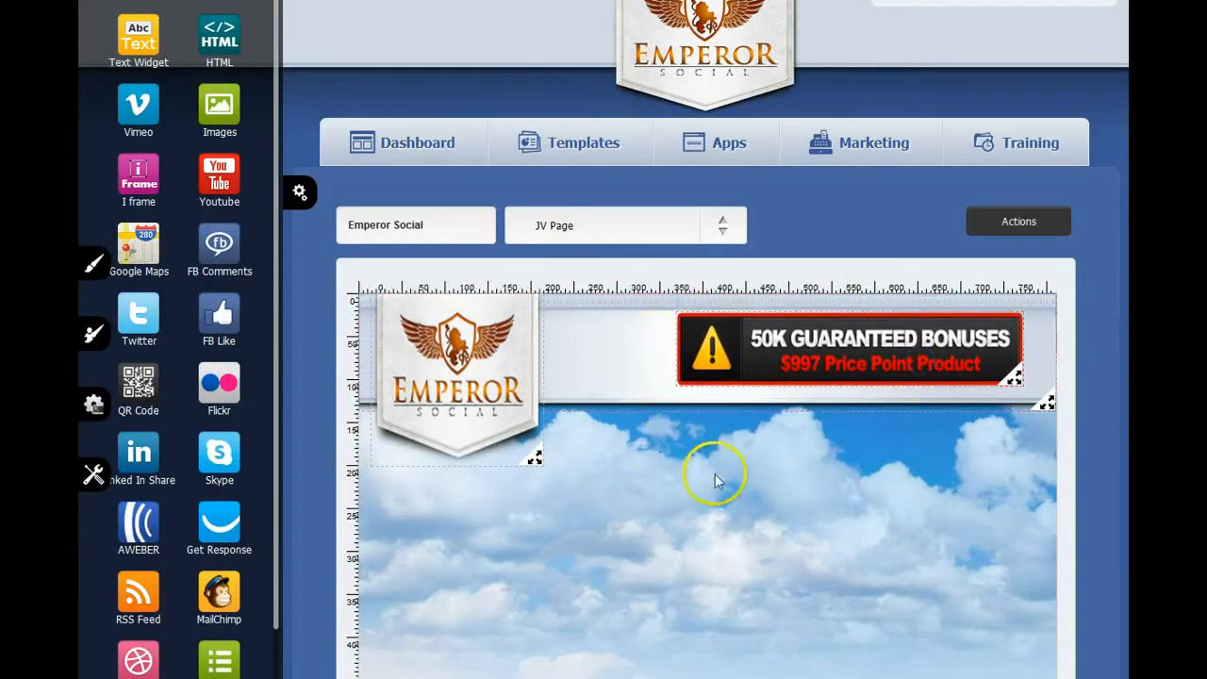
# - Duplicate the logo widget, placing the copy below the bonuses banner, and remove the copy
pyautogui.moveTo(522, 347)
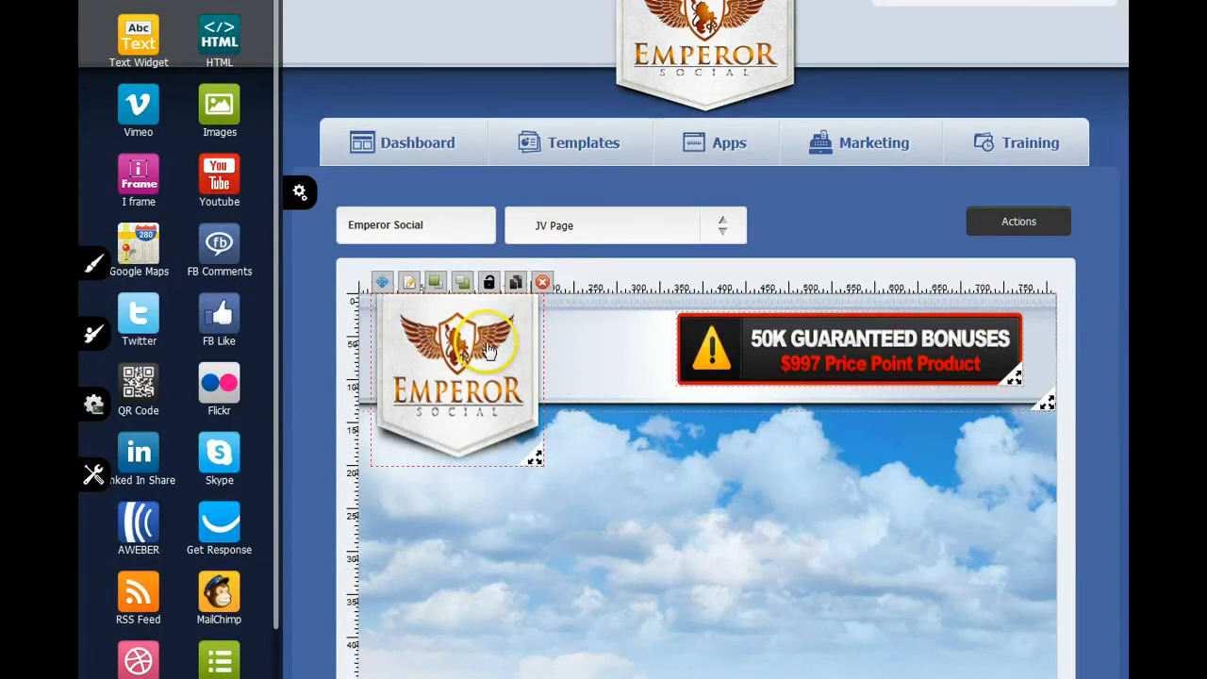
pyautogui.click(516, 288)
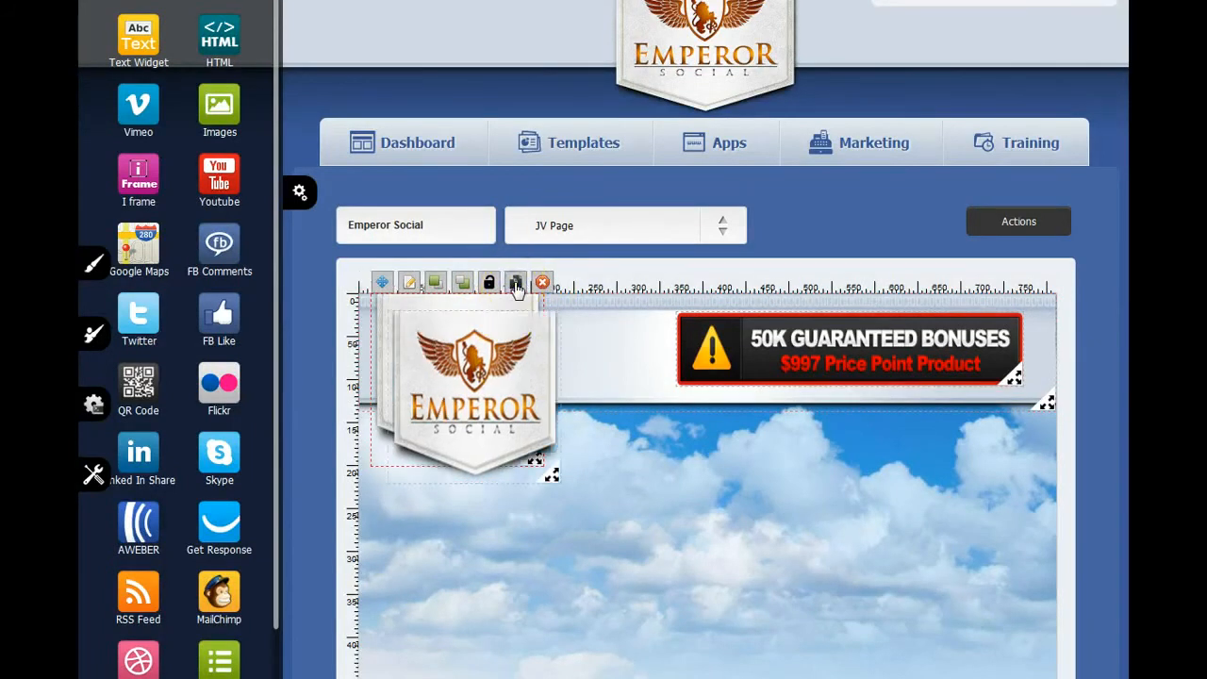
pyautogui.moveTo(485, 356); pyautogui.dragTo(762, 443)
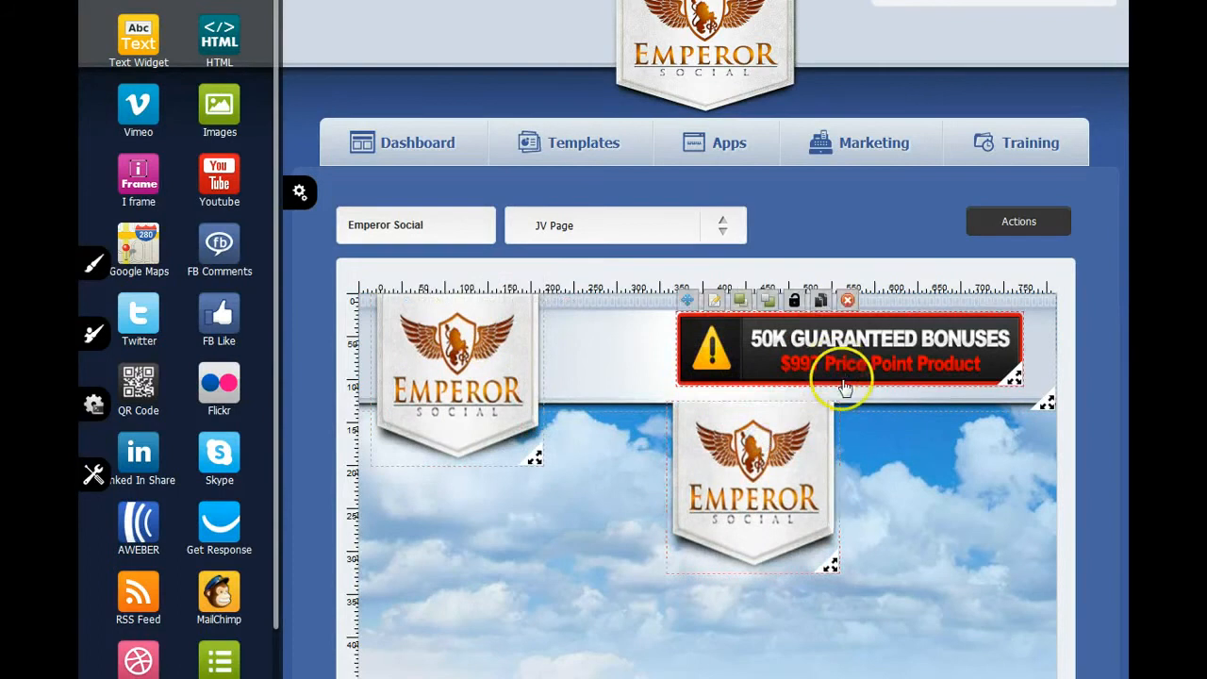
pyautogui.click(838, 391)
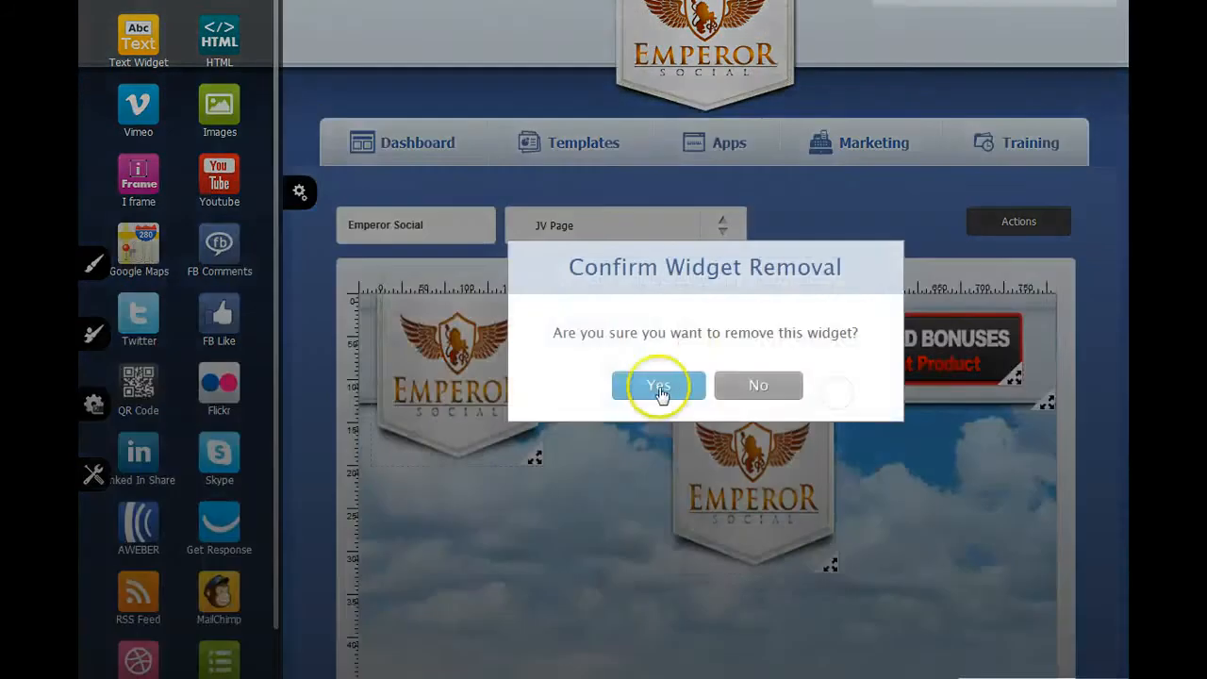
pyautogui.click(649, 394)
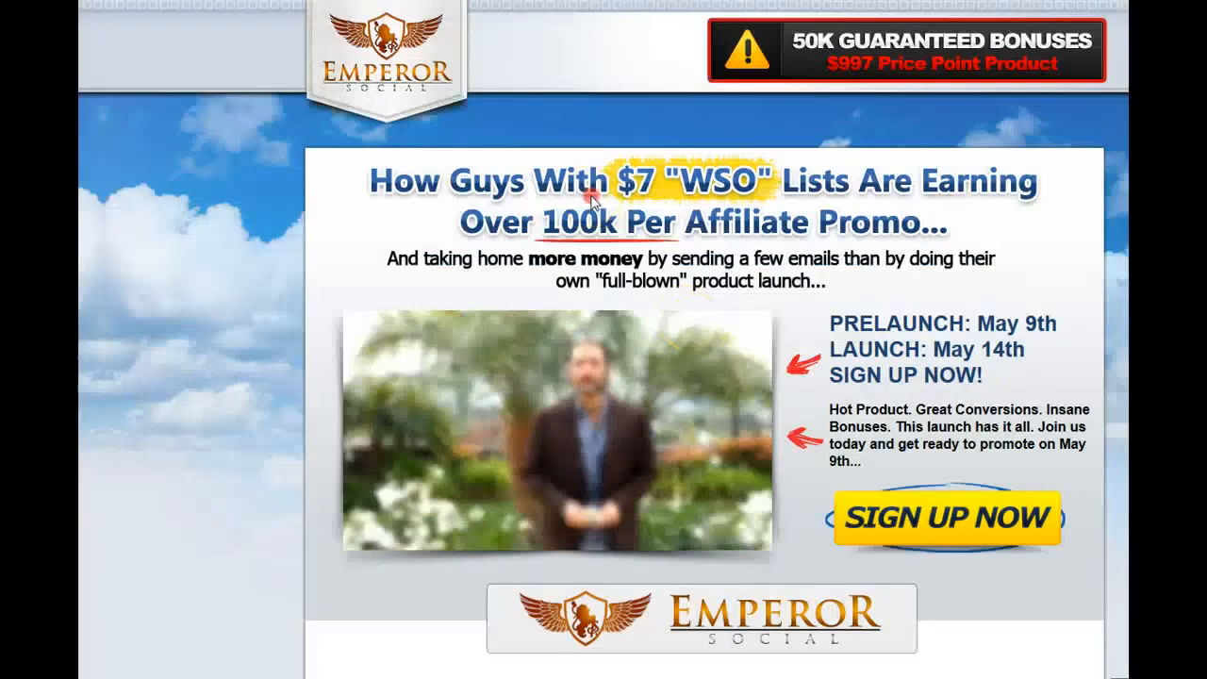
pyautogui.rightClick(594, 198)
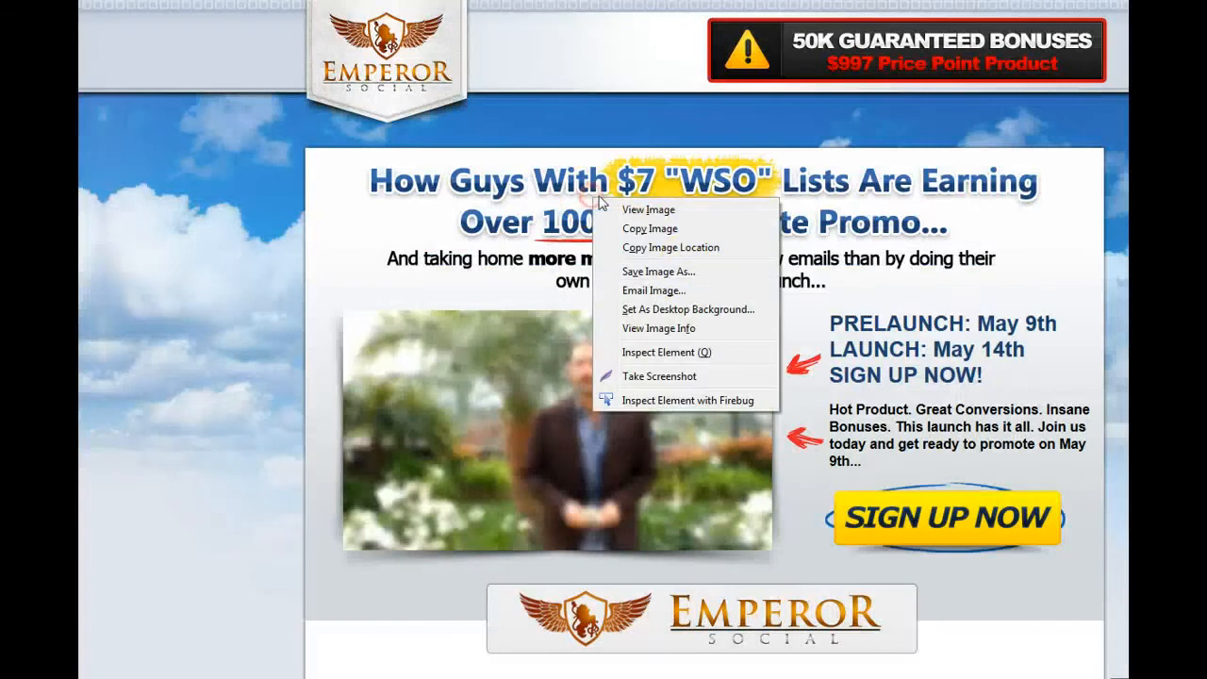
pyautogui.click(657, 248)
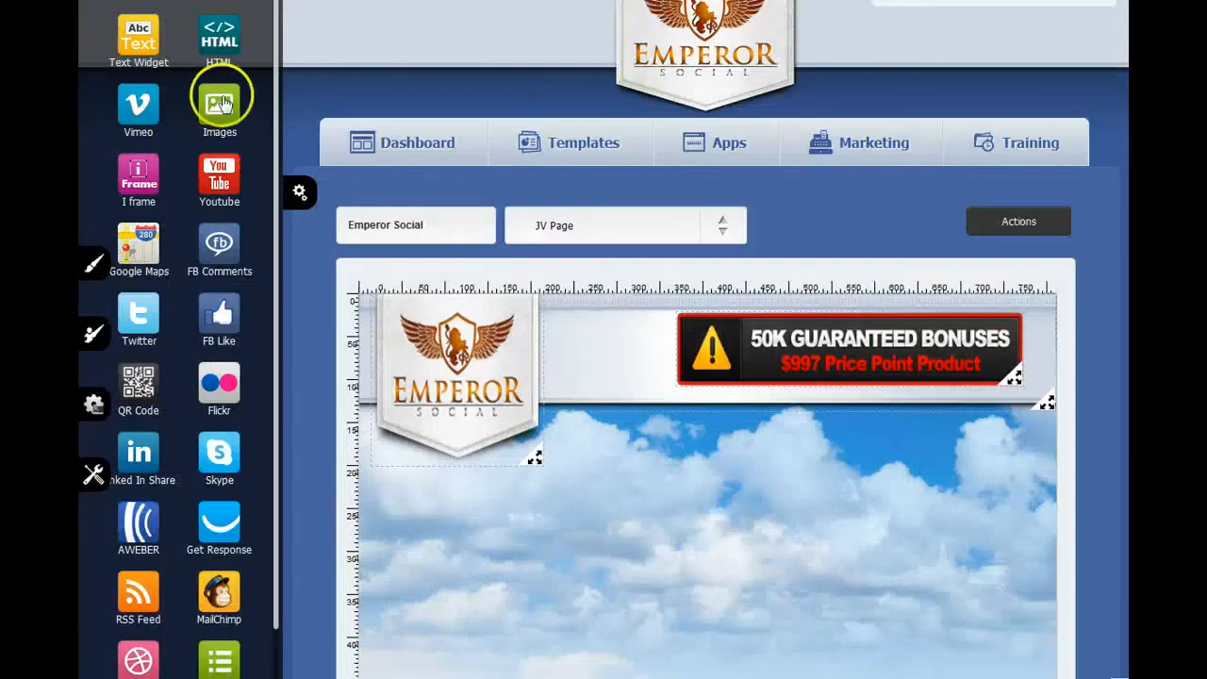
pyautogui.moveTo(220, 107); pyautogui.dragTo(611, 531)
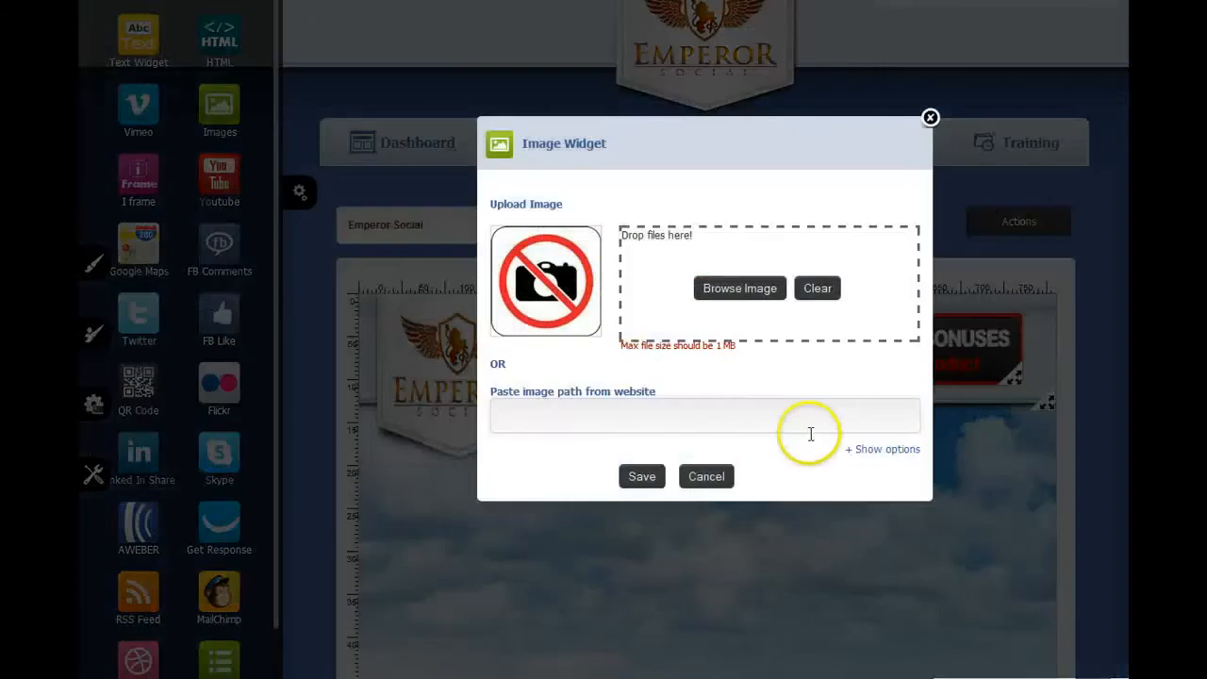
pyautogui.click(669, 424)
pyautogui.write('http://emperorsocial.com/jv/images/main_banner_head.png')
pyautogui.click(706, 476)
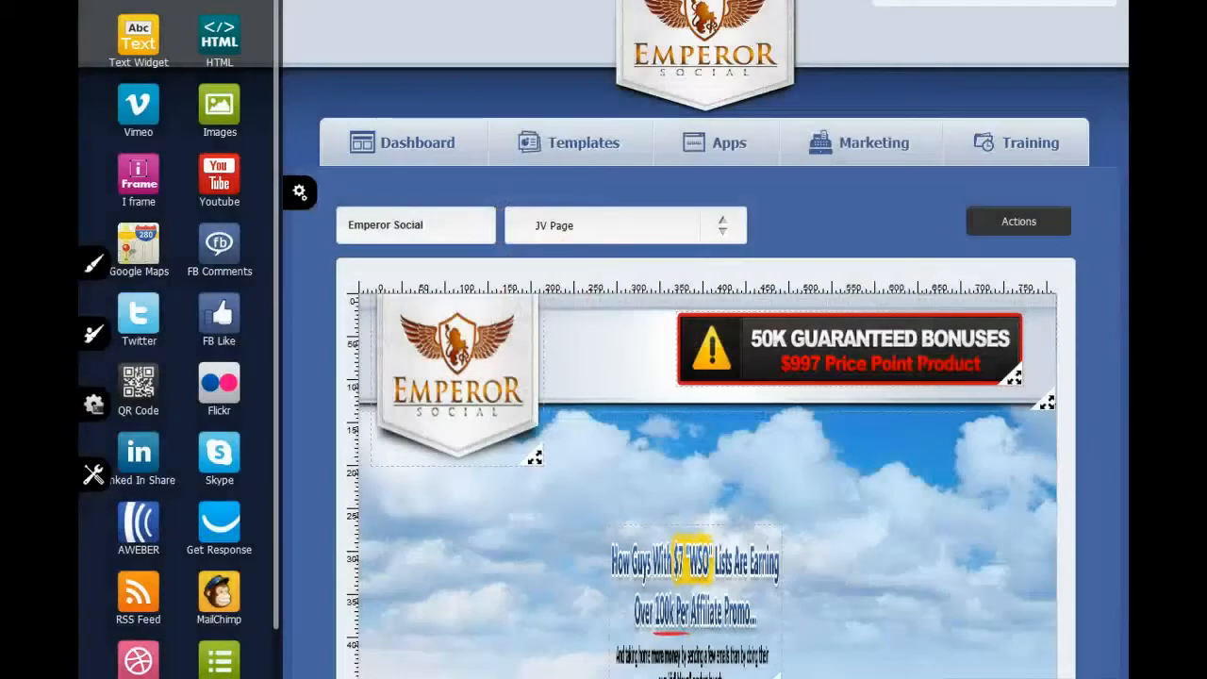
# - Move the headline image below the logo, widen it to about 730 by 150 px, and center it across the page
pyautogui.scroll(-5, 705, 394)
pyautogui.moveTo(705, 394); pyautogui.dragTo(498, 341)
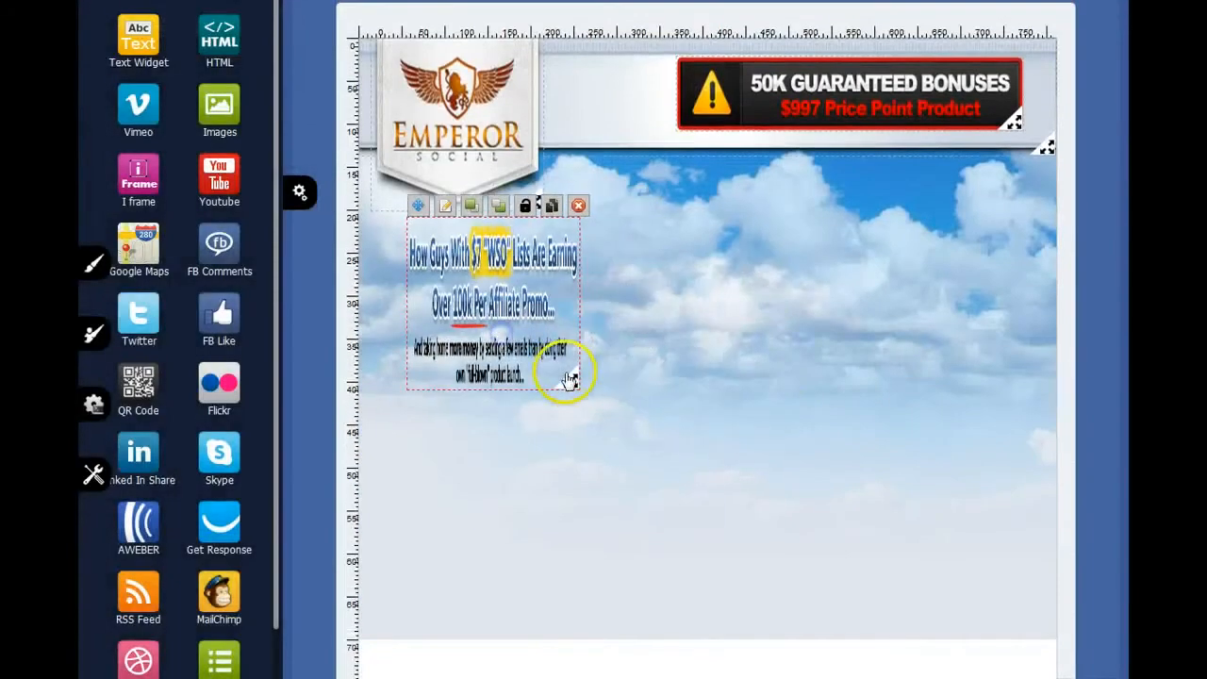
pyautogui.moveTo(562, 375); pyautogui.dragTo(1025, 335)
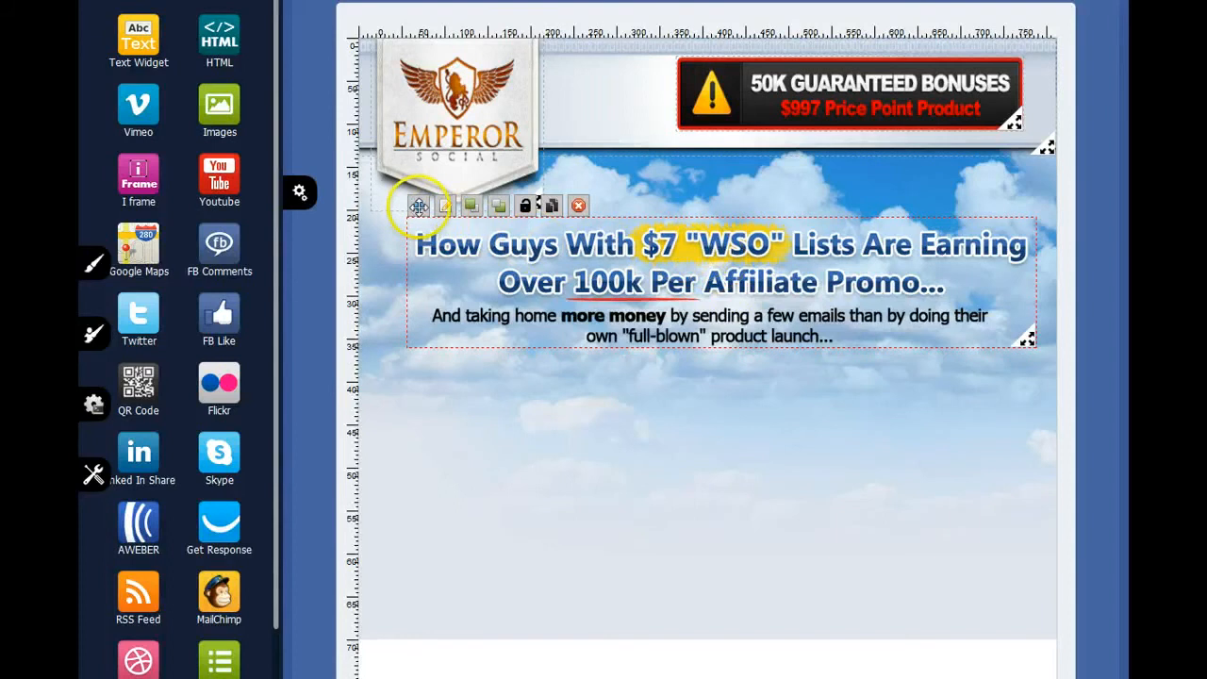
pyautogui.moveTo(418, 206)
pyautogui.mouseDown()
pyautogui.moveTo(431, 215)
pyautogui.moveTo(408, 212)
pyautogui.mouseUp()
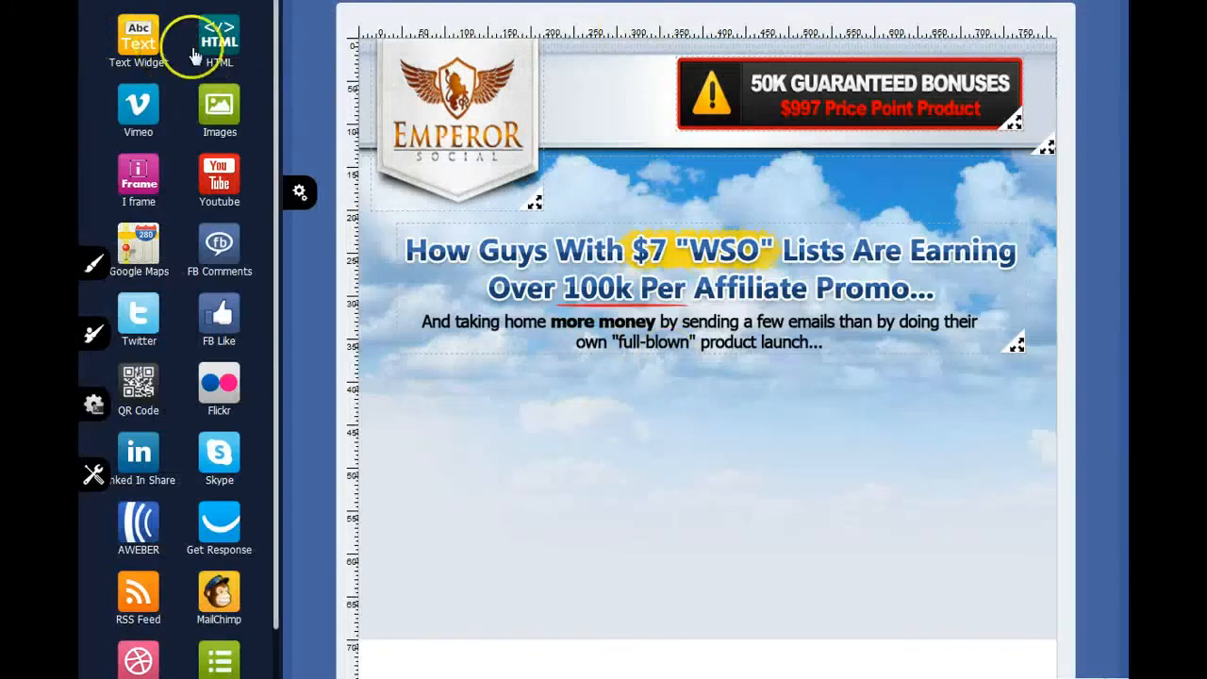
# - Add an HTML widget below the headline and replace its placeholder text with "Launching on May 14th"
pyautogui.moveTo(210, 38); pyautogui.dragTo(579, 407)
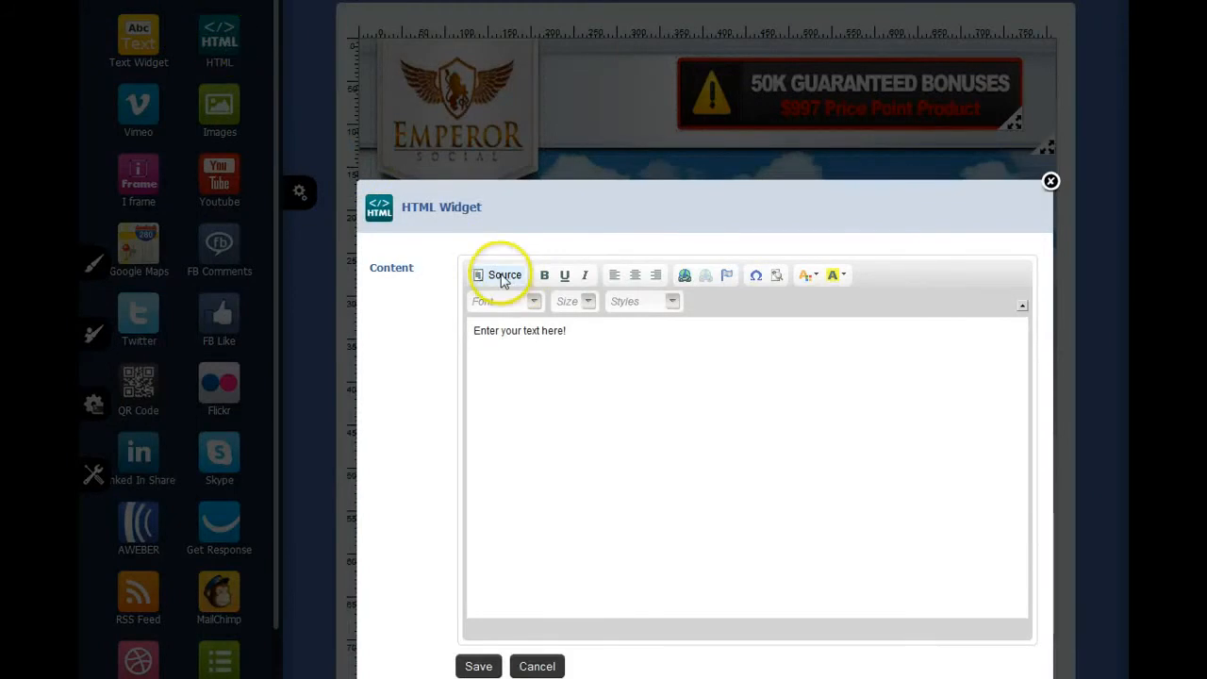
pyautogui.click(503, 280)
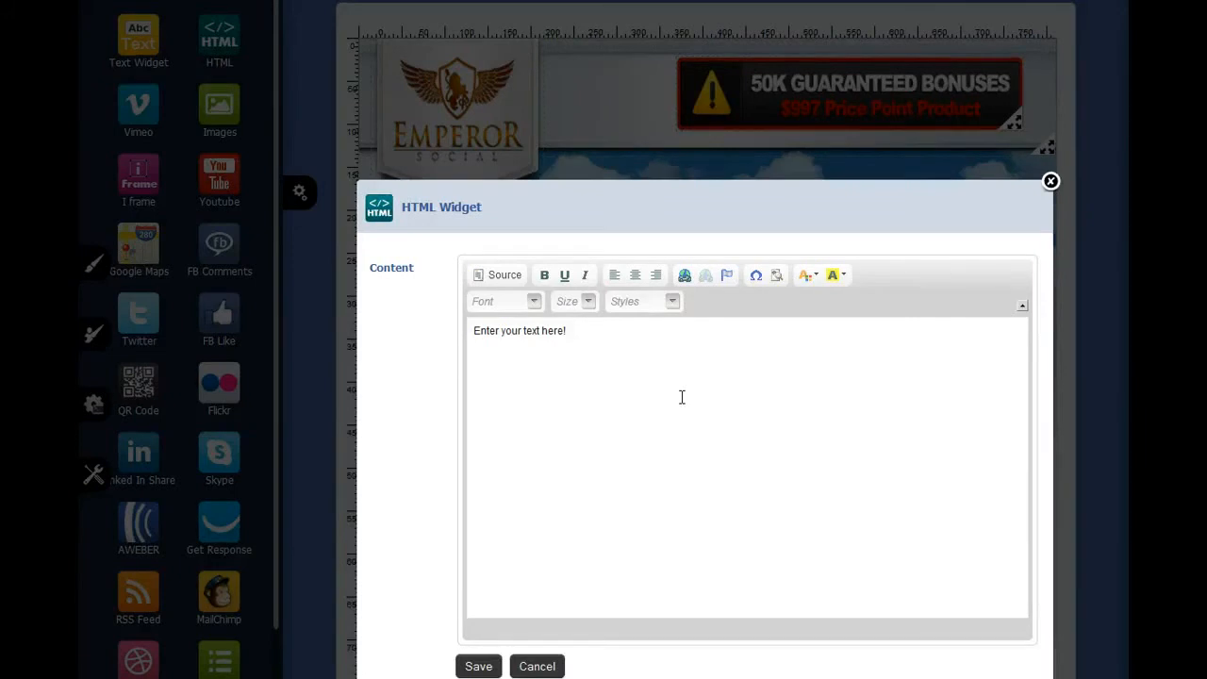
pyautogui.moveTo(609, 340); pyautogui.dragTo(452, 339)
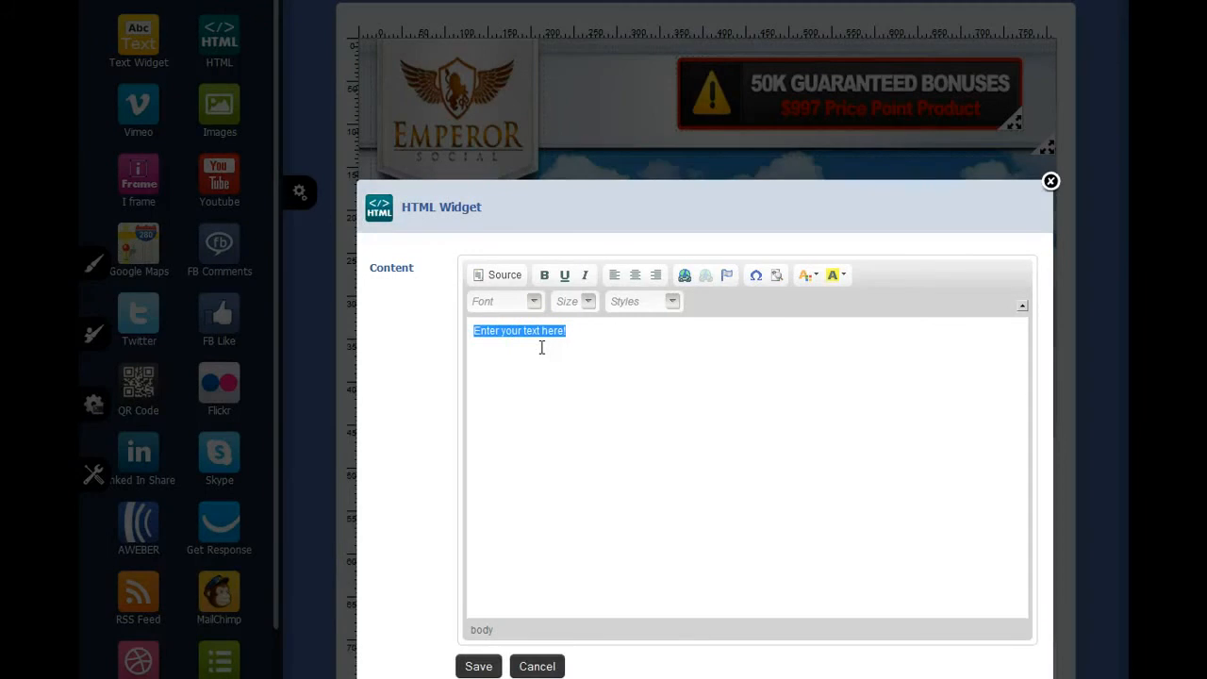
pyautogui.moveTo(642, 340); pyautogui.dragTo(334, 347)
pyautogui.write('Launching on May 14th')
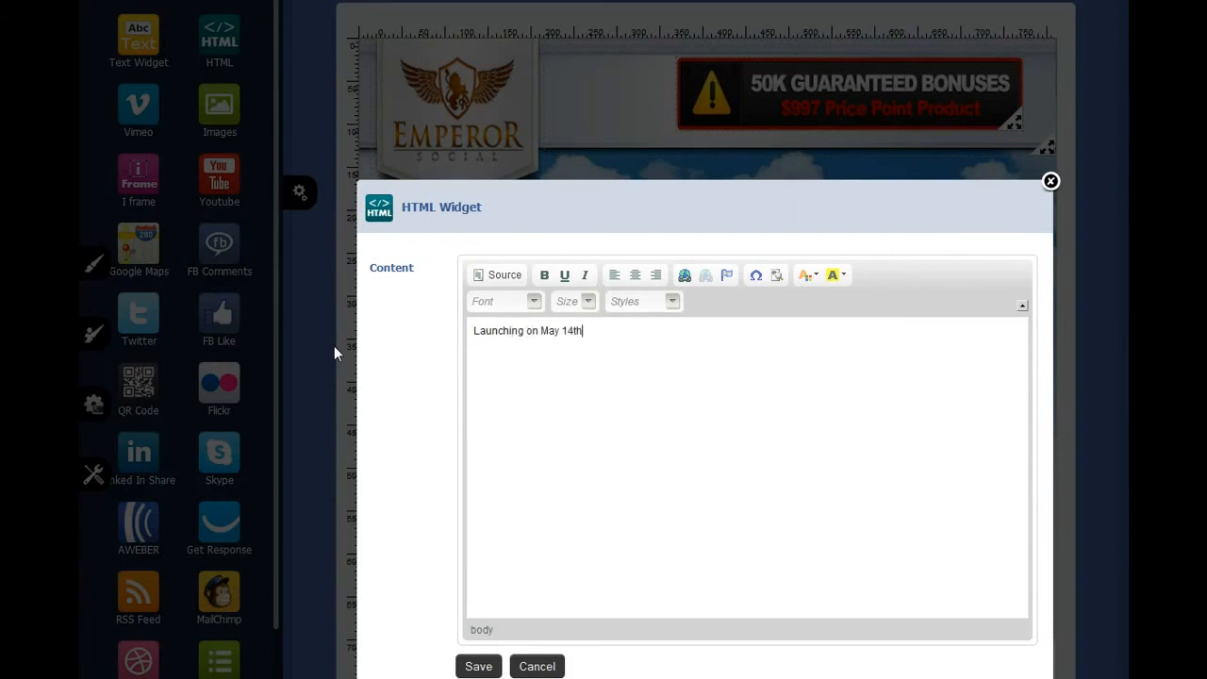
# - Format the "Launching on May 14th" text as bold, size 26, in orange
pyautogui.tripleClick(556, 332)
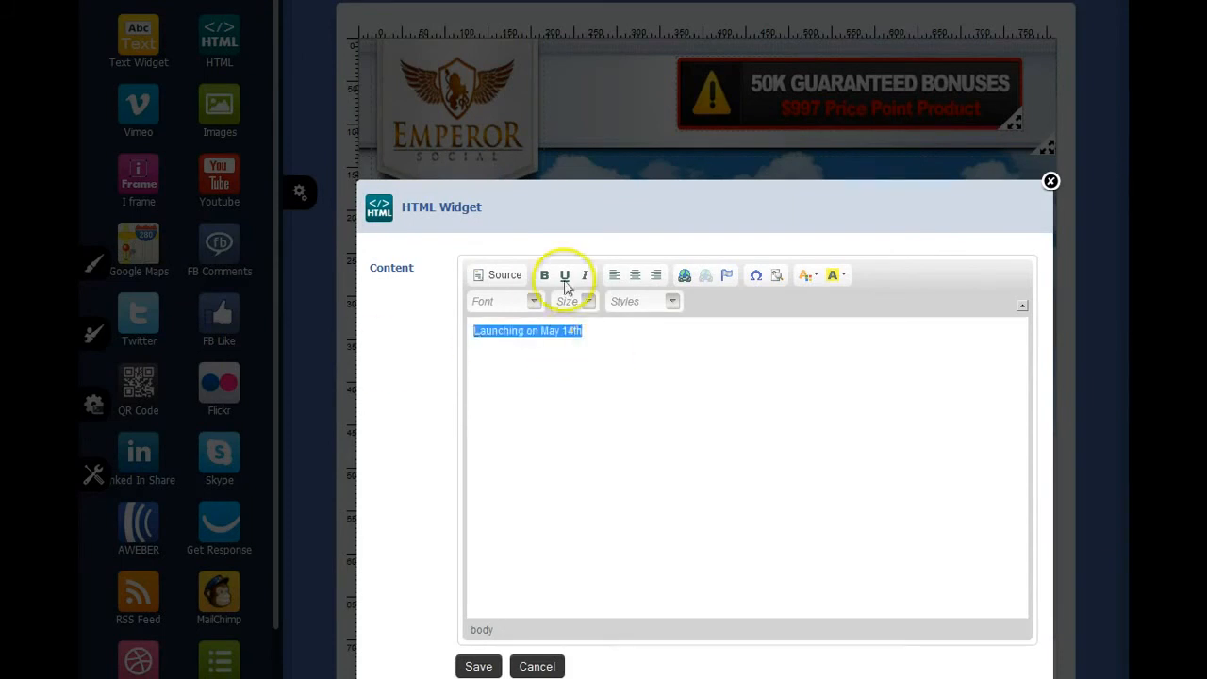
pyautogui.click(544, 274)
pyautogui.click(588, 301)
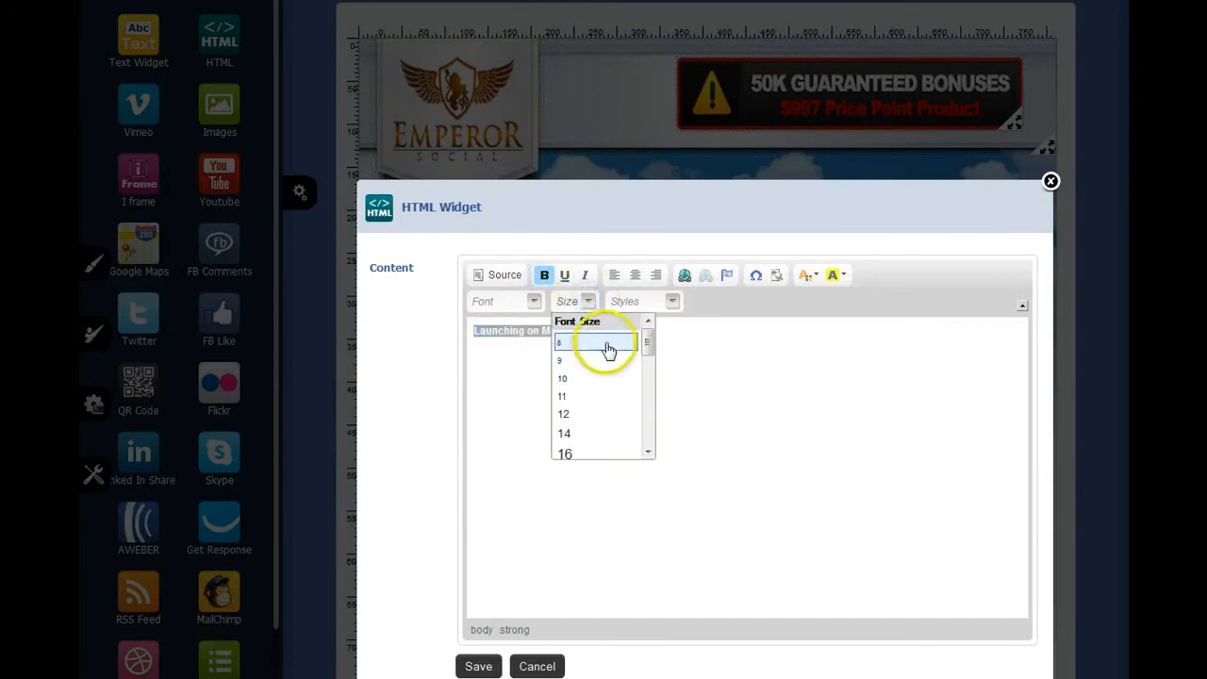
pyautogui.moveTo(647, 331); pyautogui.dragTo(647, 396)
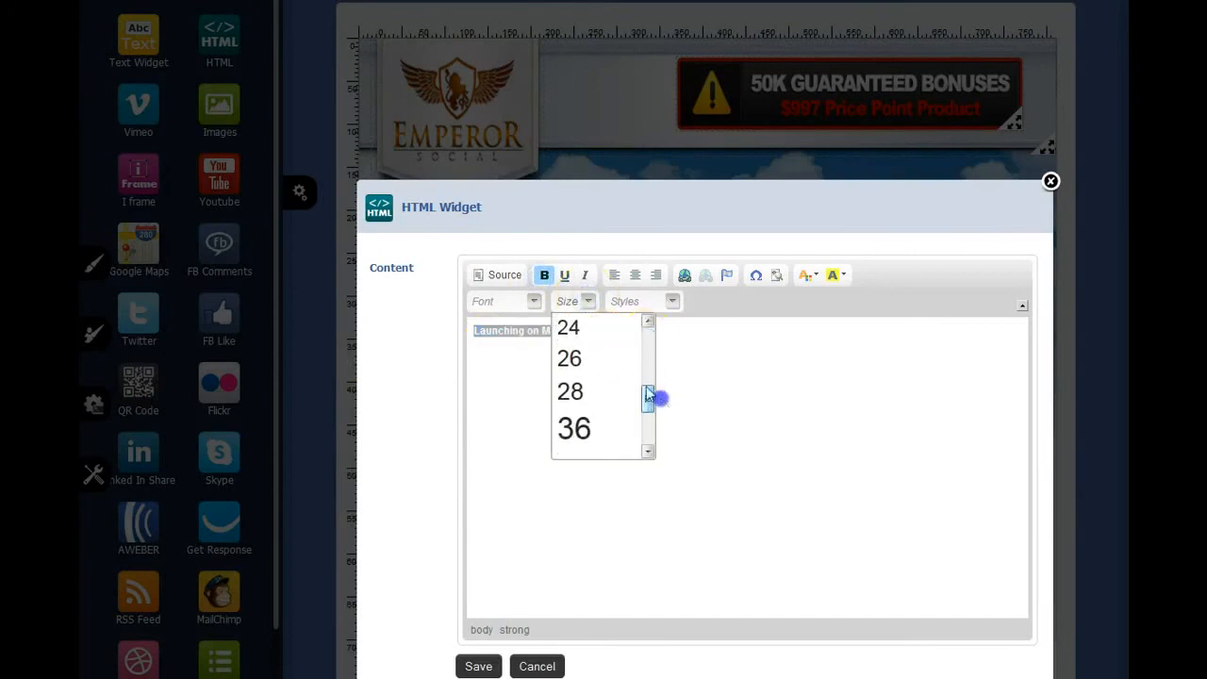
pyautogui.click(596, 364)
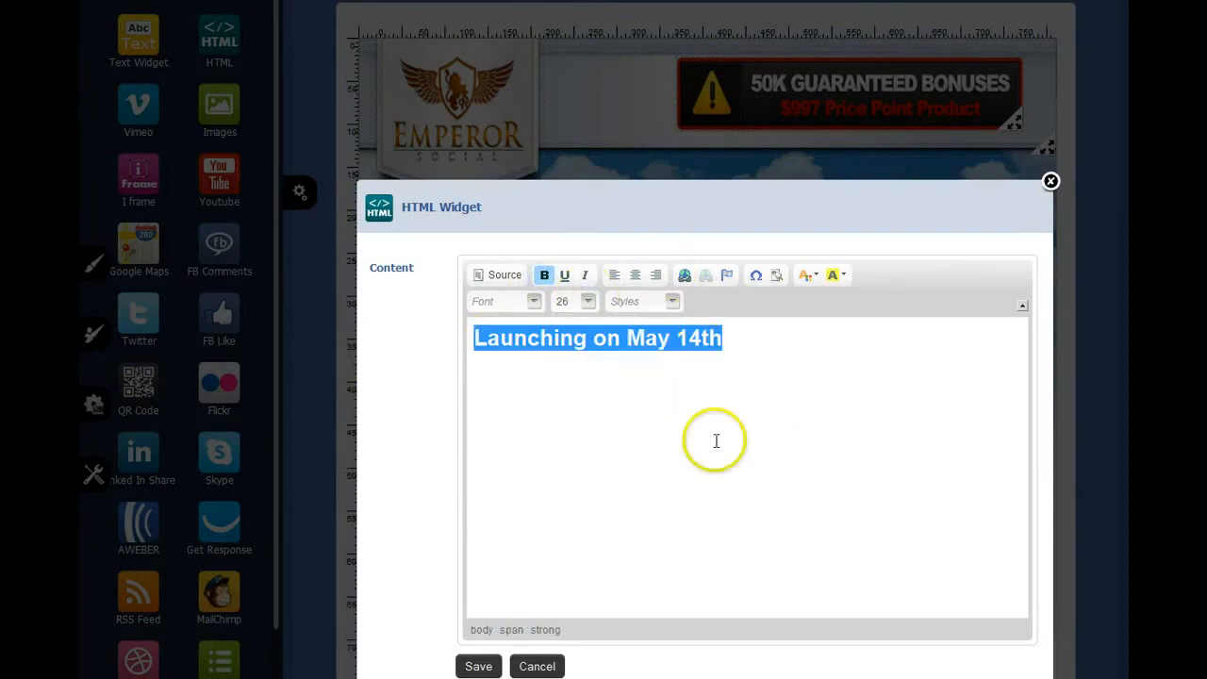
pyautogui.click(808, 274)
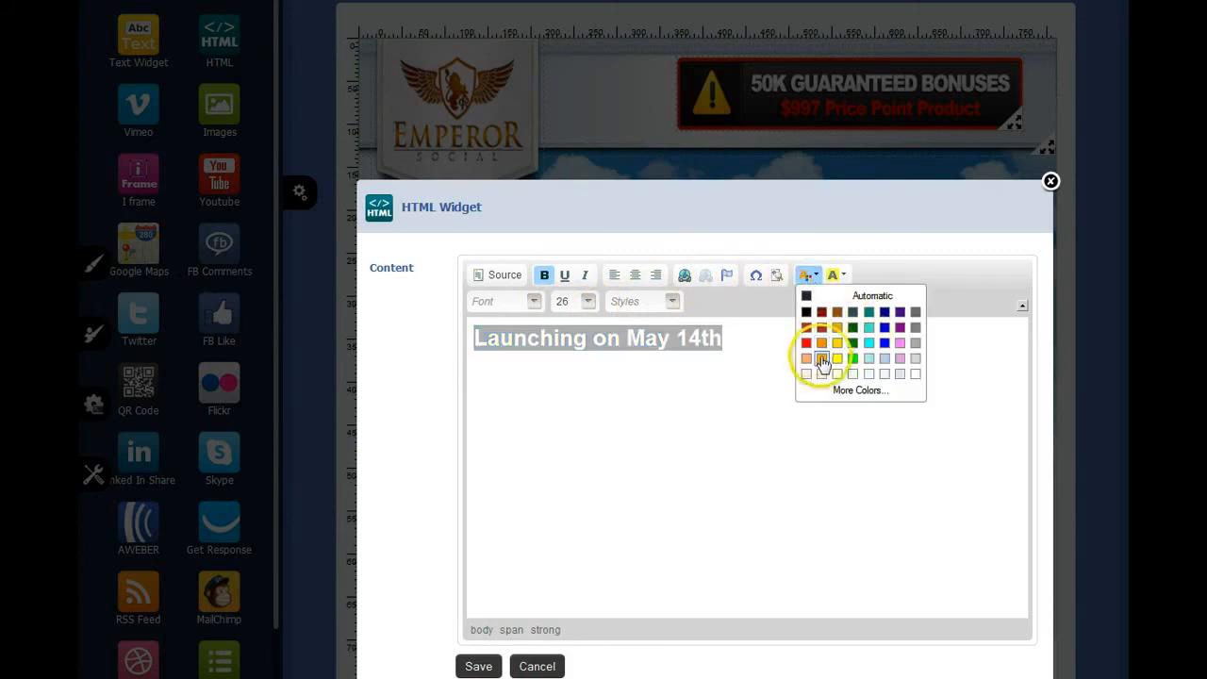
pyautogui.click(821, 357)
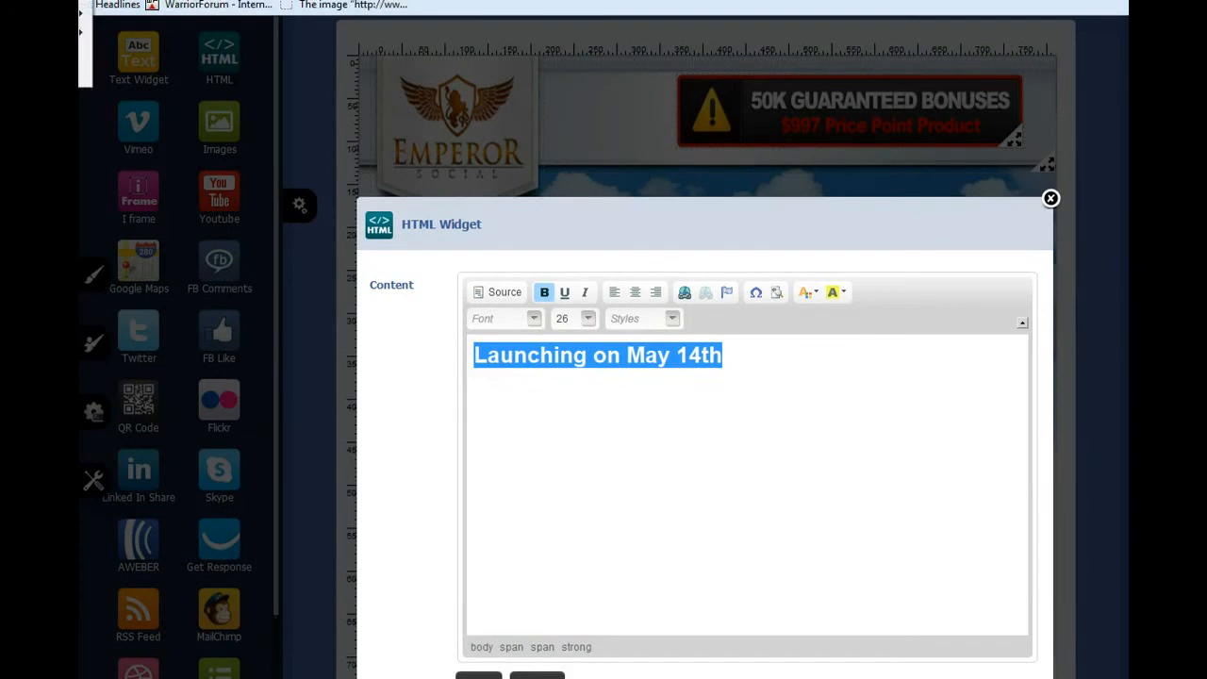
# - Center the launch date text and save the HTML widget
pyautogui.click(151, 43)
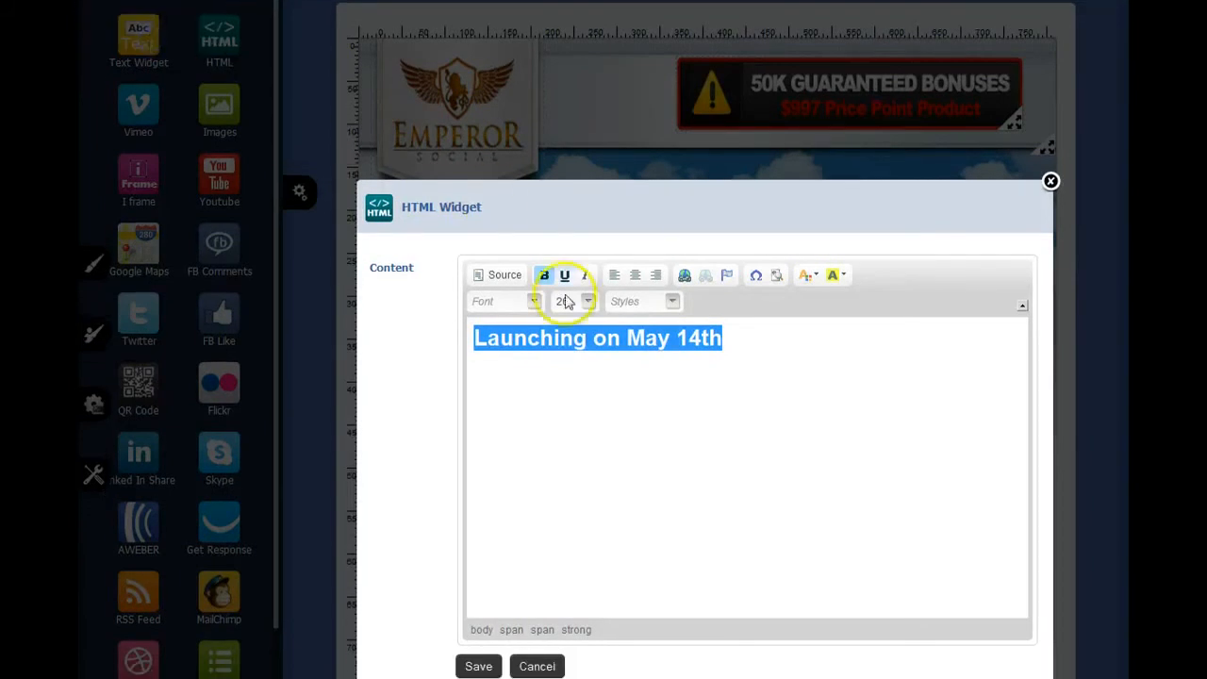
pyautogui.click(772, 382)
pyautogui.moveTo(773, 342); pyautogui.dragTo(393, 318)
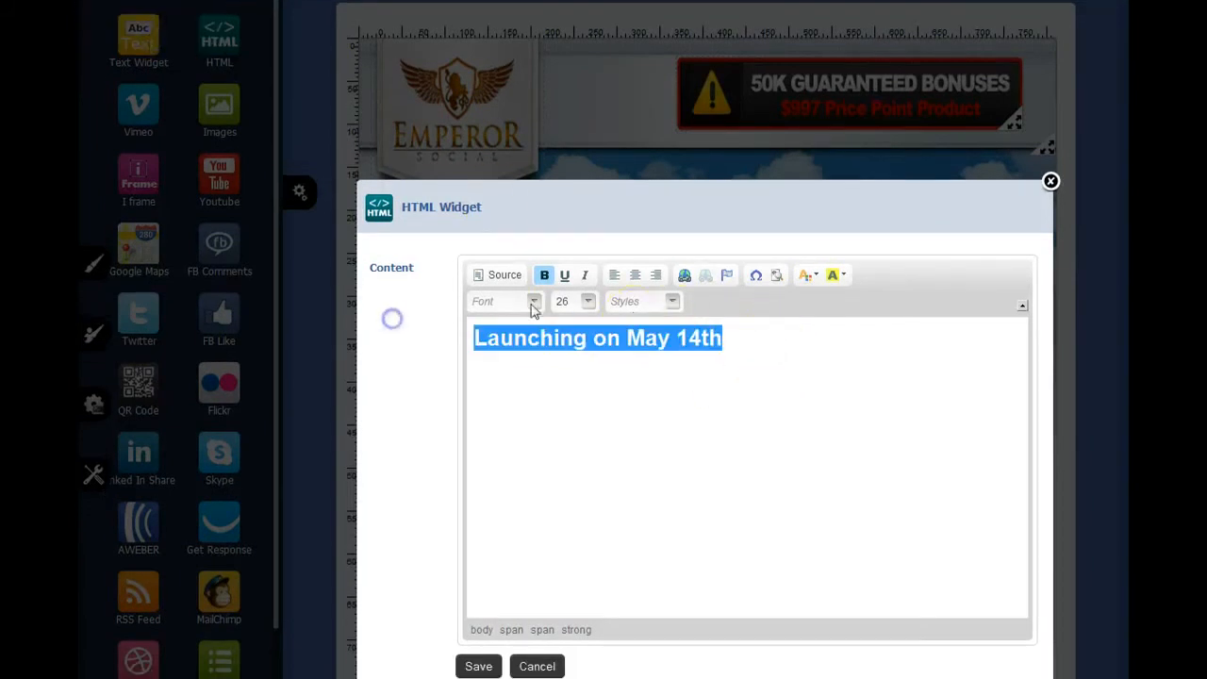
pyautogui.click(635, 274)
pyautogui.click(476, 663)
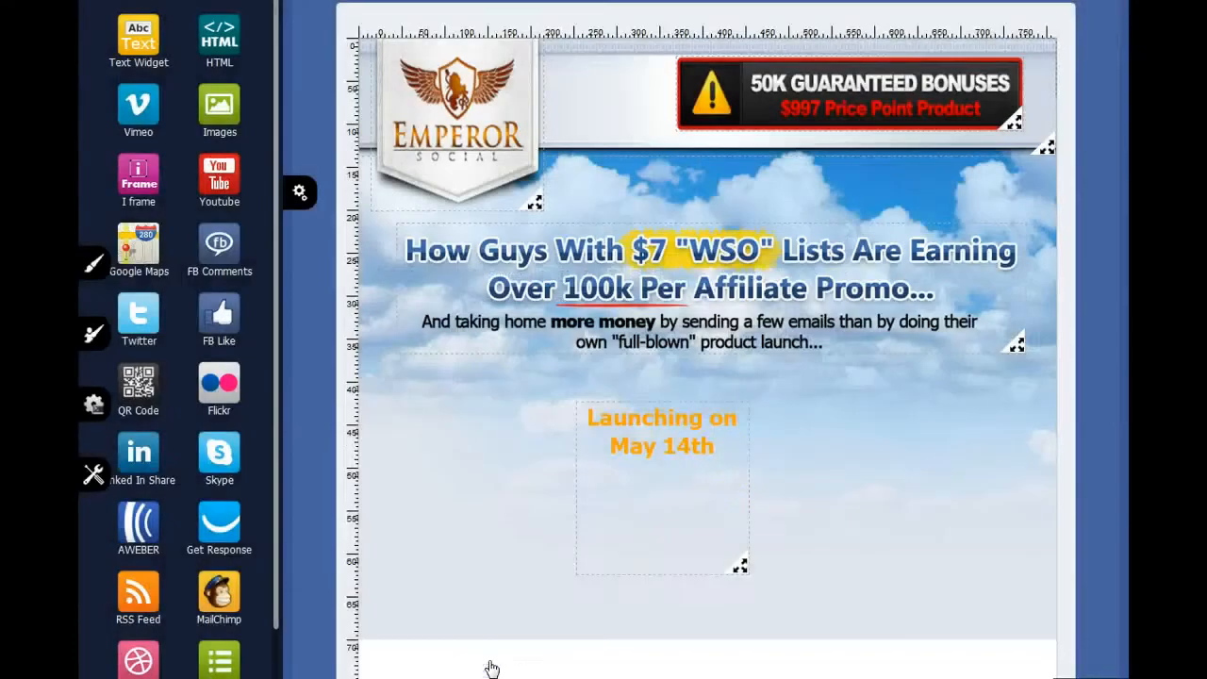
# - Resize the launch date widget to about 400 by 45 px so its text fits one line, and center it directly beneath the headline
pyautogui.moveTo(740, 564); pyautogui.dragTo(908, 431)
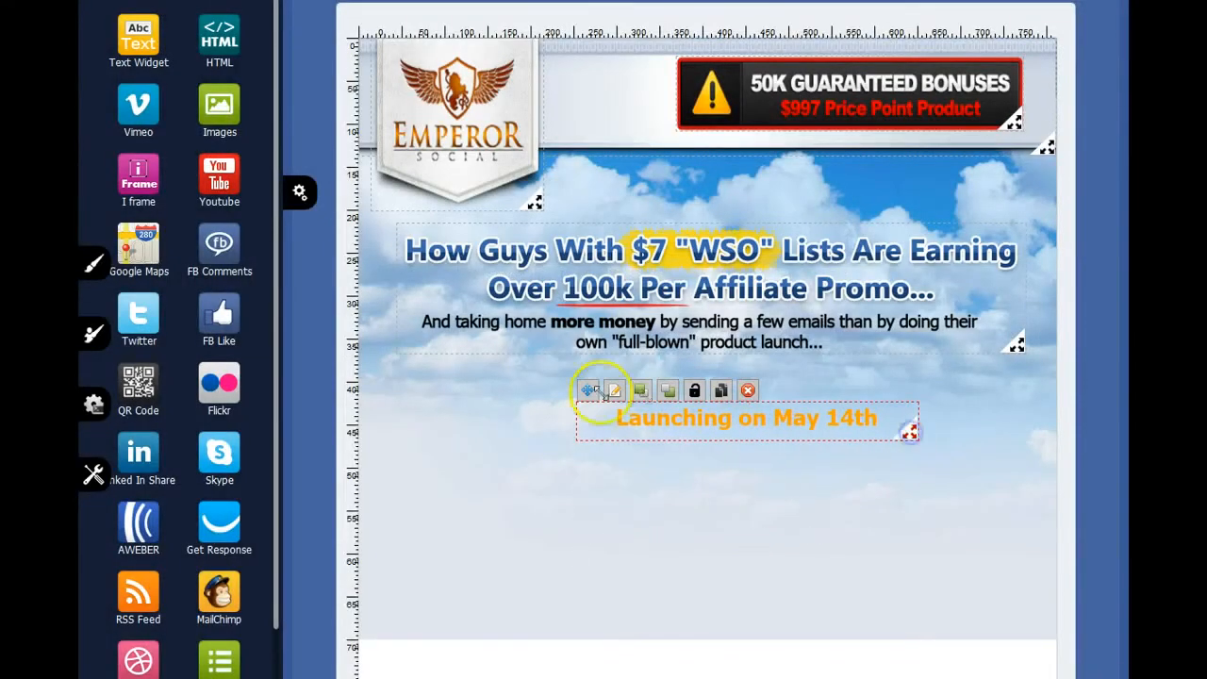
pyautogui.moveTo(587, 390); pyautogui.dragTo(549, 354)
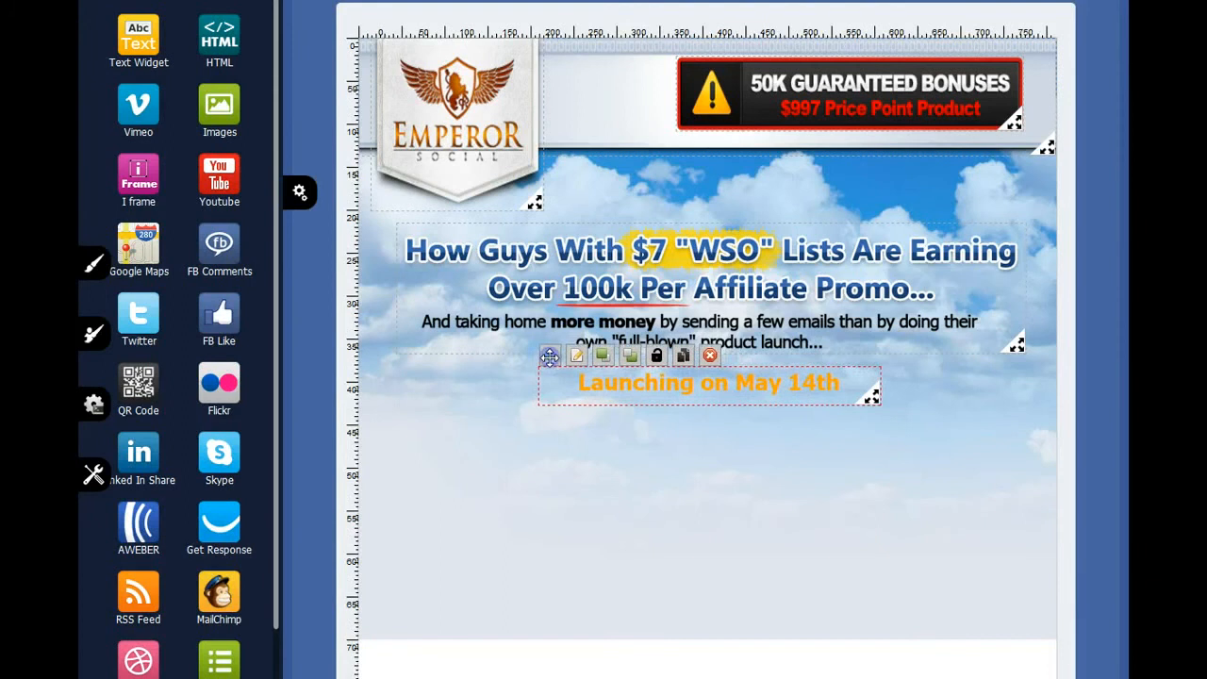
pyautogui.scroll(-1, 575, 476)
pyautogui.scroll(-1, 577, 479)
pyautogui.scroll(1, 614, 439)
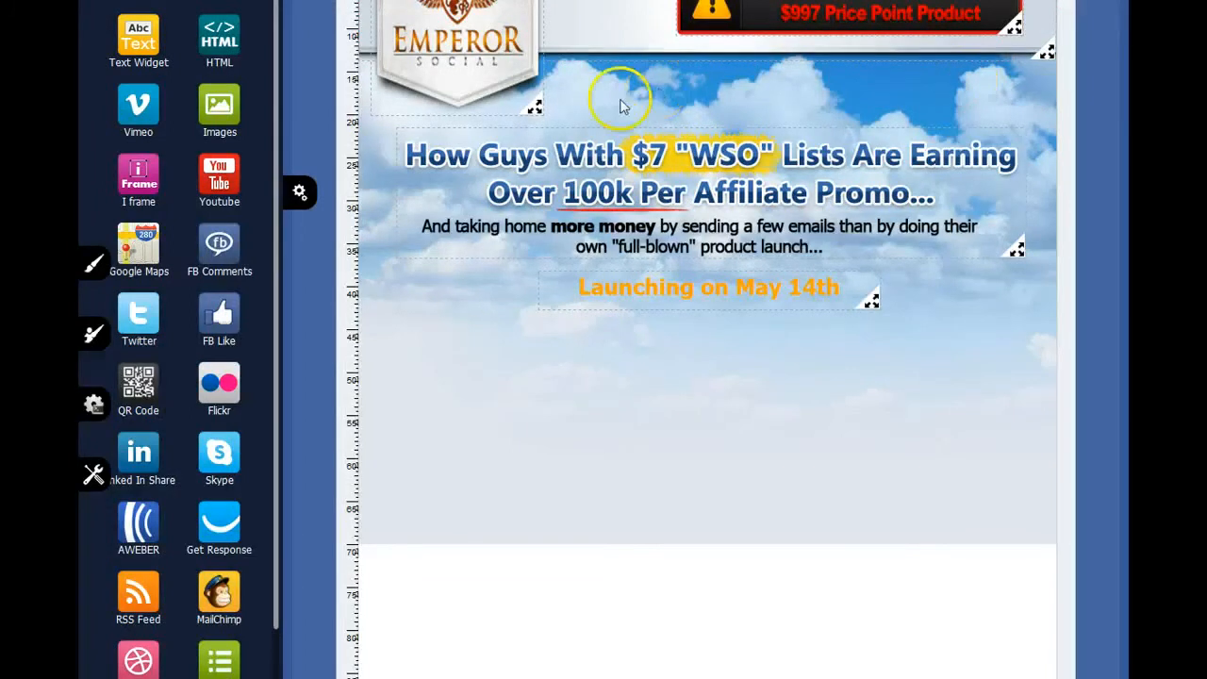
pyautogui.moveTo(218, 106); pyautogui.dragTo(449, 364)
pyautogui.click(606, 422)
pyautogui.write('http://www.tabletaed.com/images/Video/VideoFrame.png')
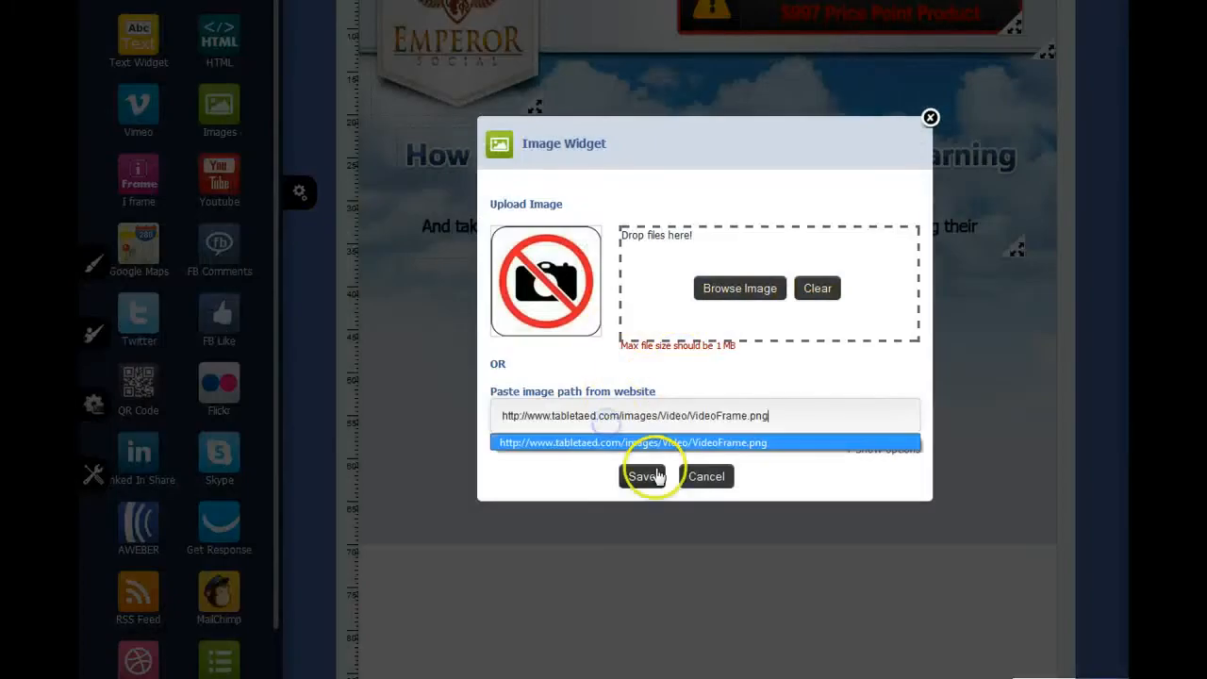
pyautogui.click(650, 476)
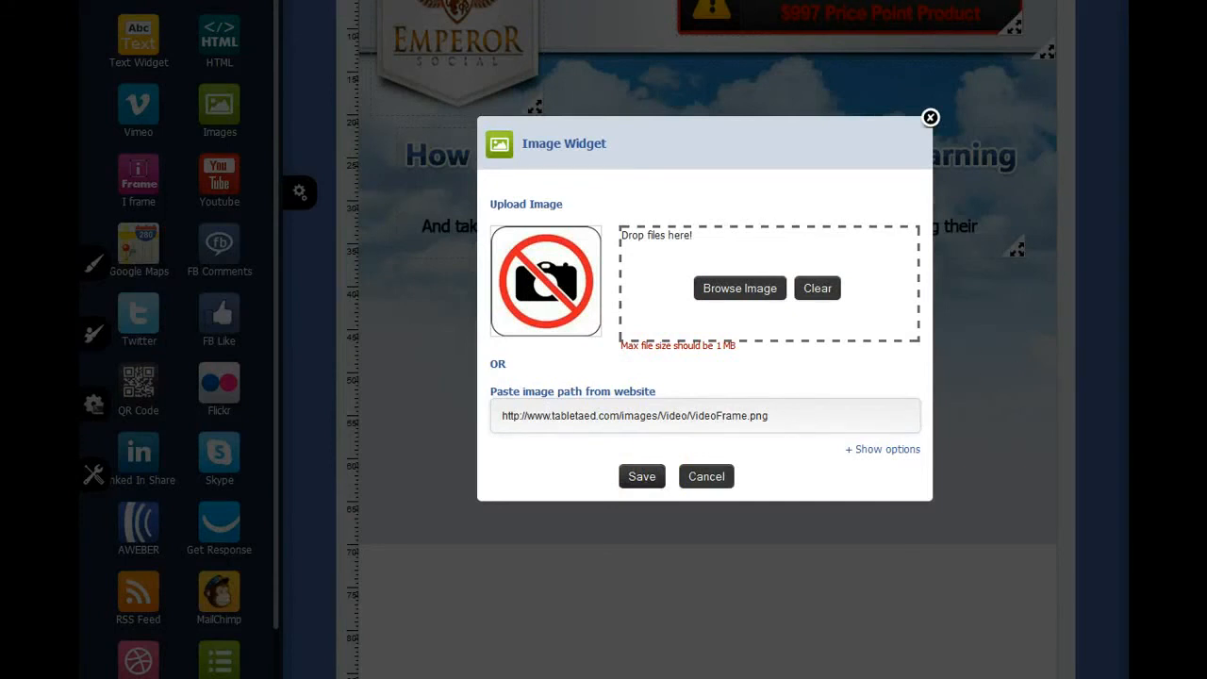
# - Enlarge the video frame image to about 775 by 475 px and position it just below the launch date, spanning nearly the page width
pyautogui.scroll(-3, 571, 208)
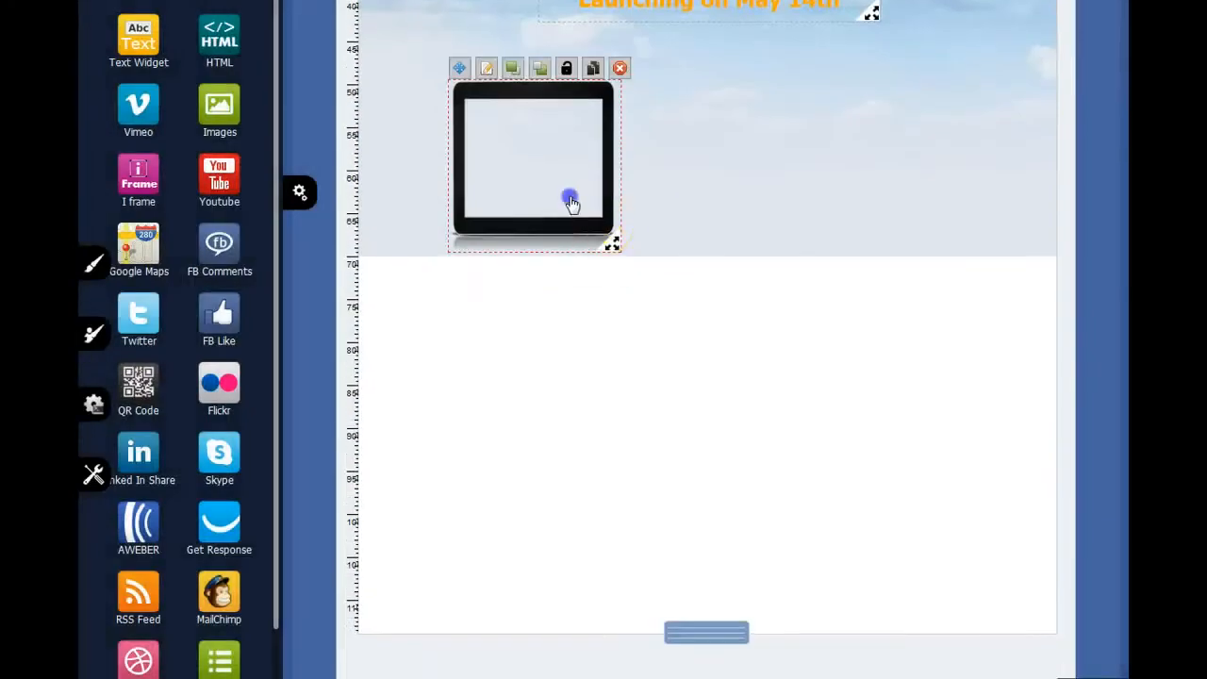
pyautogui.moveTo(570, 203); pyautogui.dragTo(510, 169)
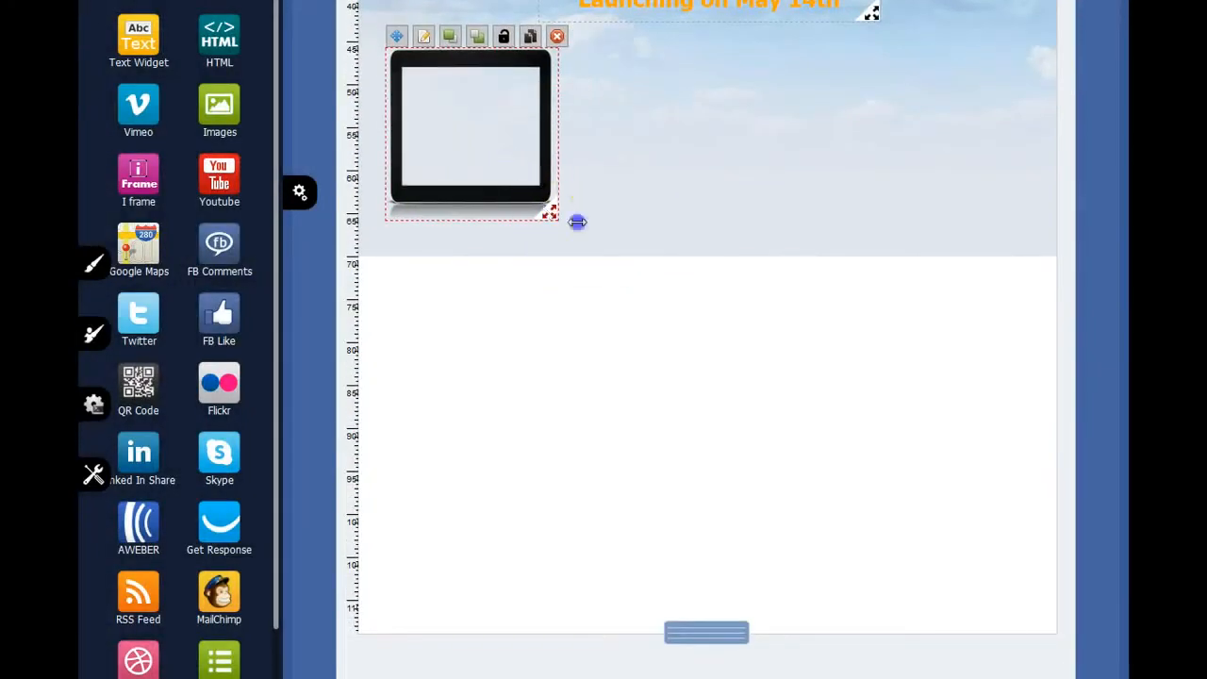
pyautogui.moveTo(577, 221); pyautogui.dragTo(1042, 421)
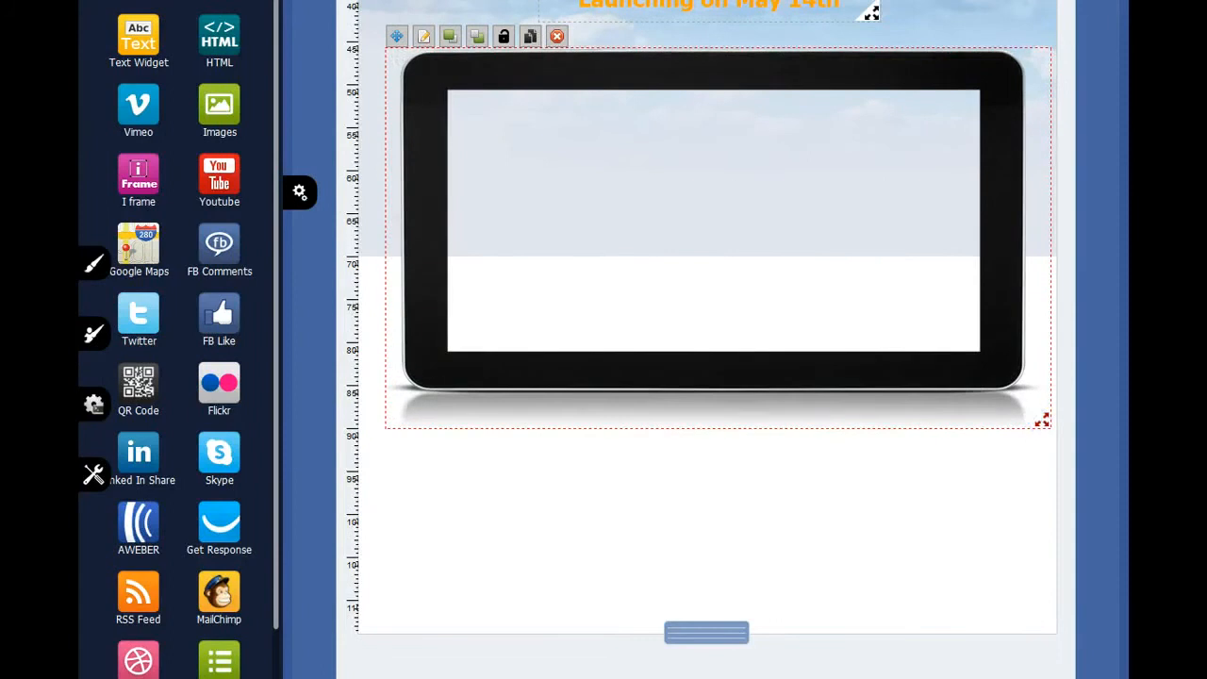
pyautogui.scroll(3, 1042, 421)
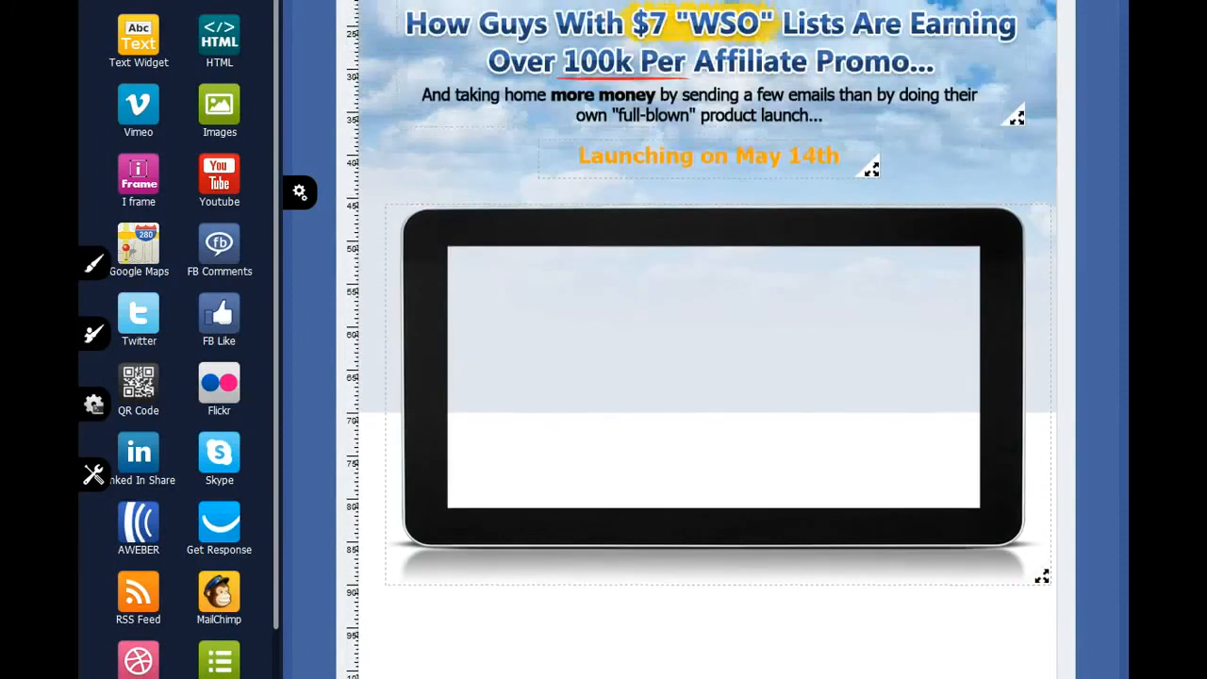
pyautogui.click(648, 194)
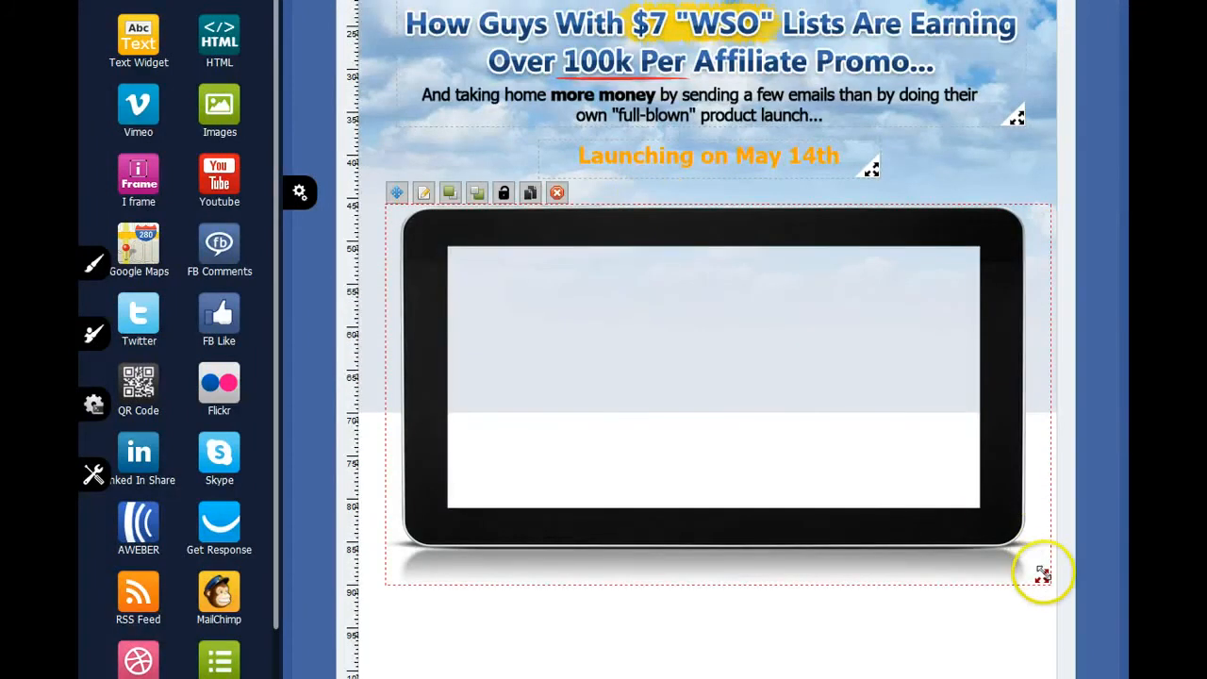
pyautogui.moveTo(1042, 575); pyautogui.dragTo(1043, 609)
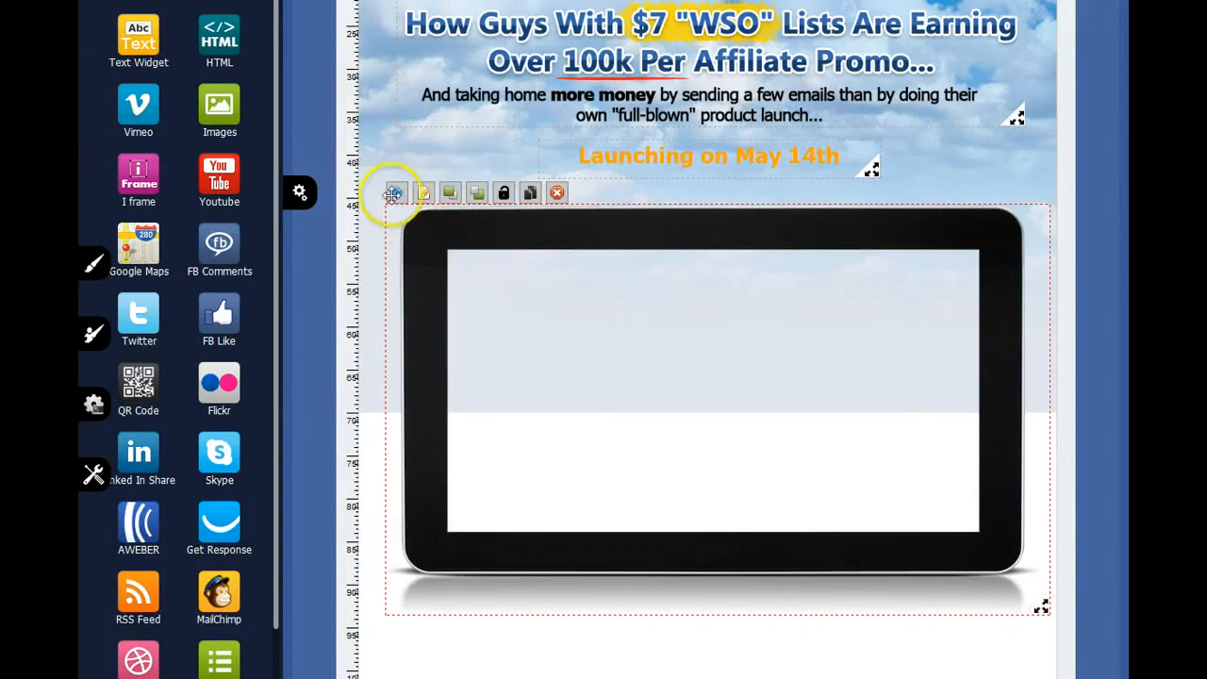
pyautogui.moveTo(397, 193); pyautogui.dragTo(397, 189)
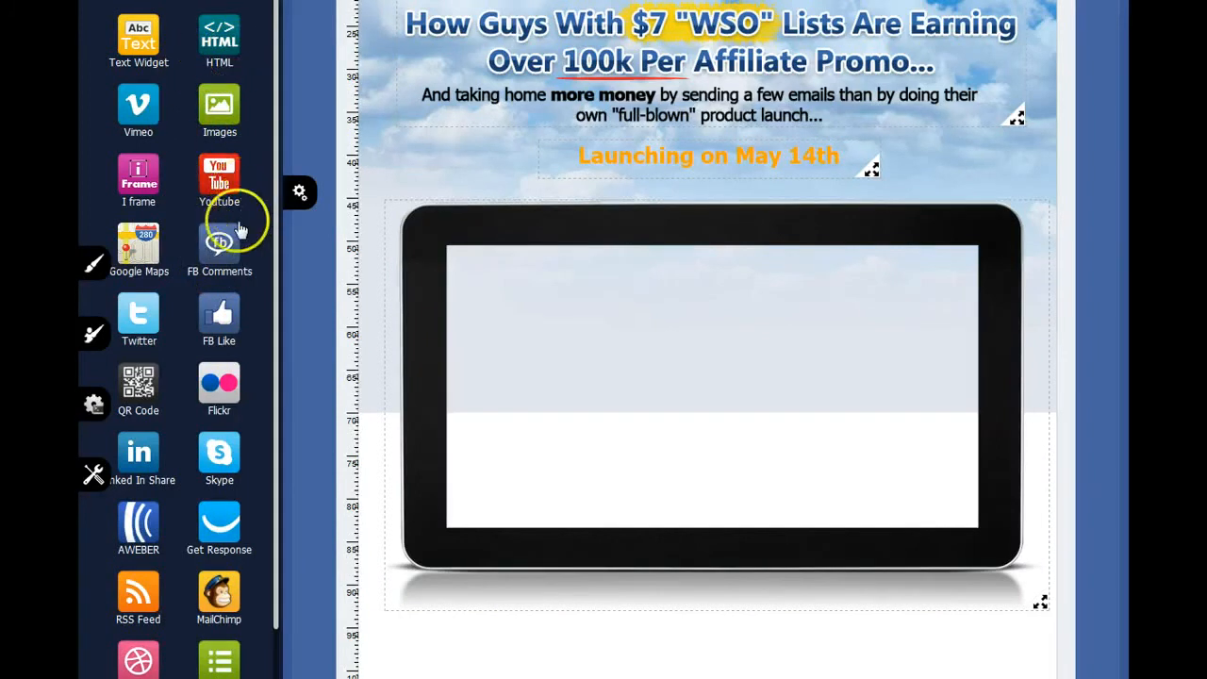
pyautogui.scroll(2, 226, 215)
pyautogui.scroll(-1, 215, 206)
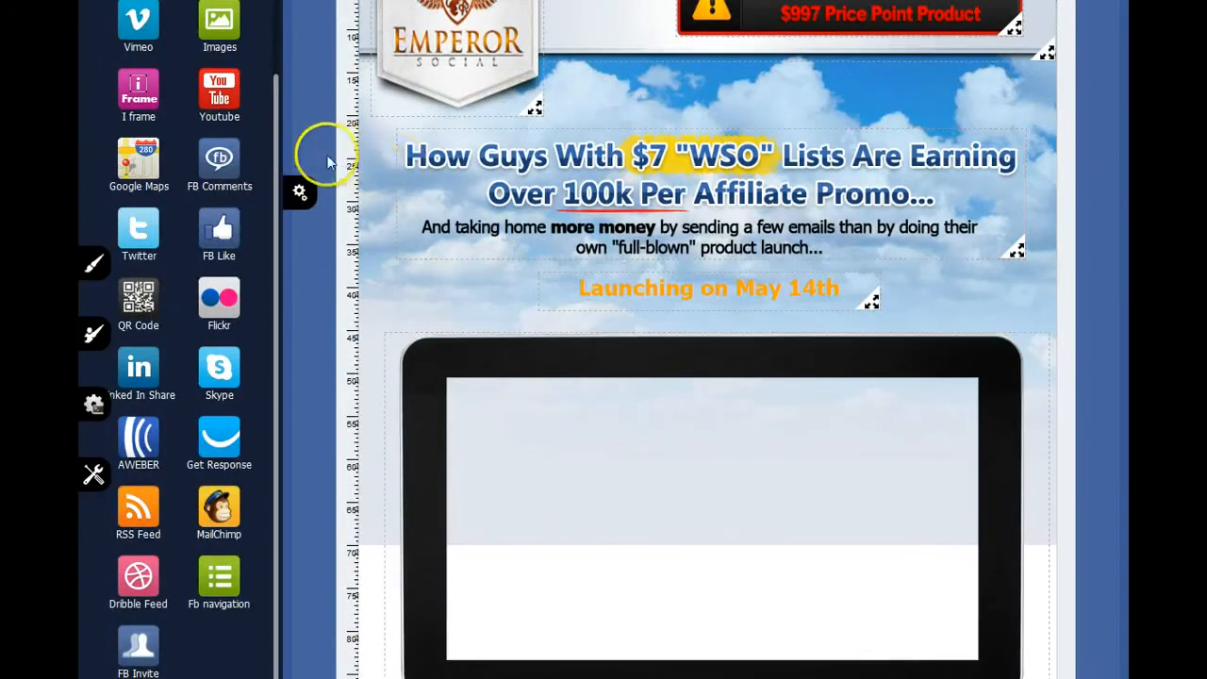
pyautogui.scroll(2, 320, 141)
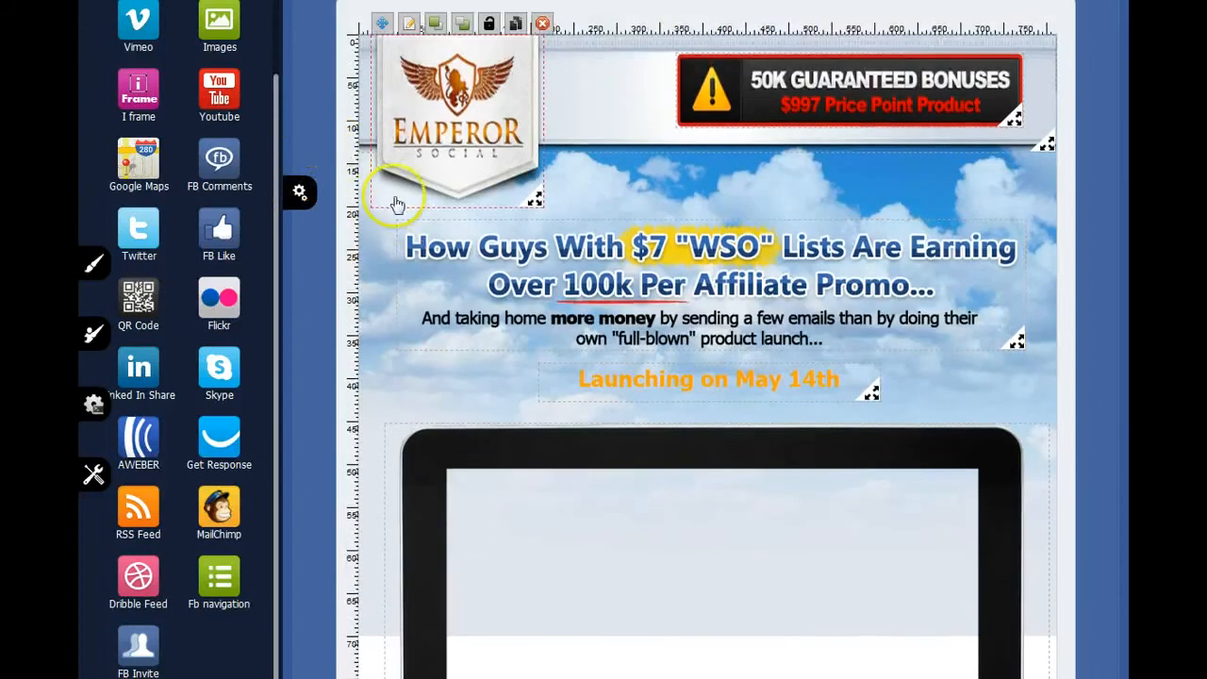
pyautogui.scroll(3, 255, 175)
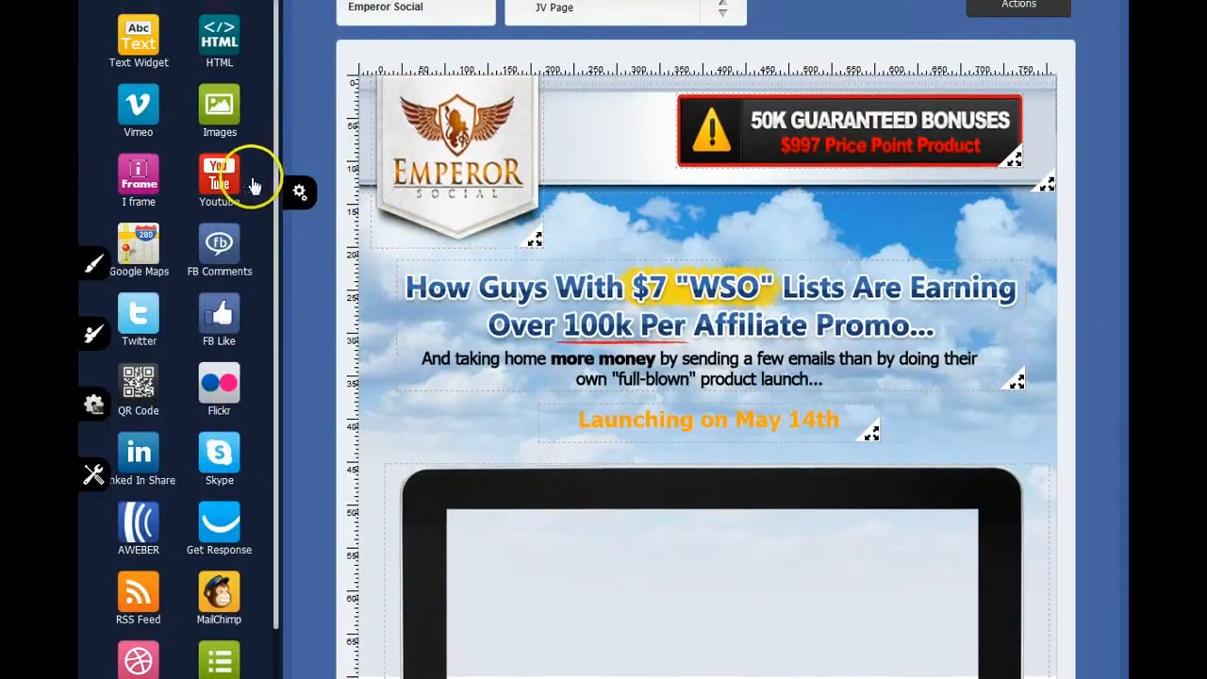
pyautogui.scroll(-3, 899, 286)
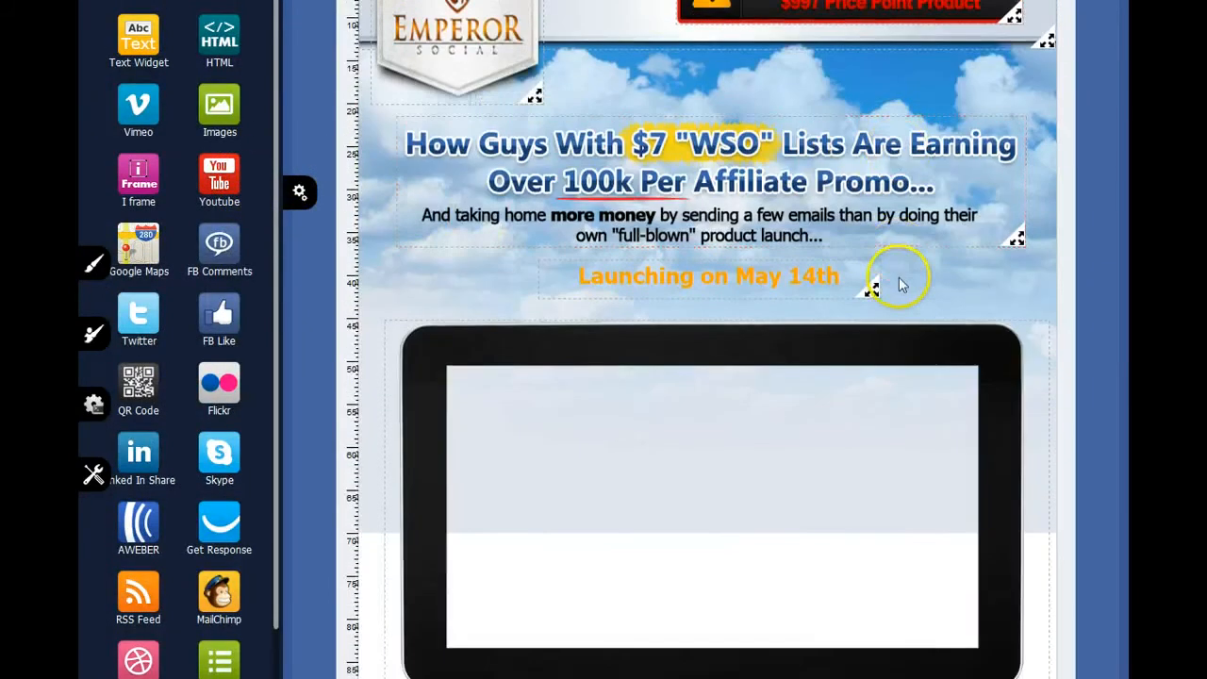
pyautogui.scroll(-2, 501, 305)
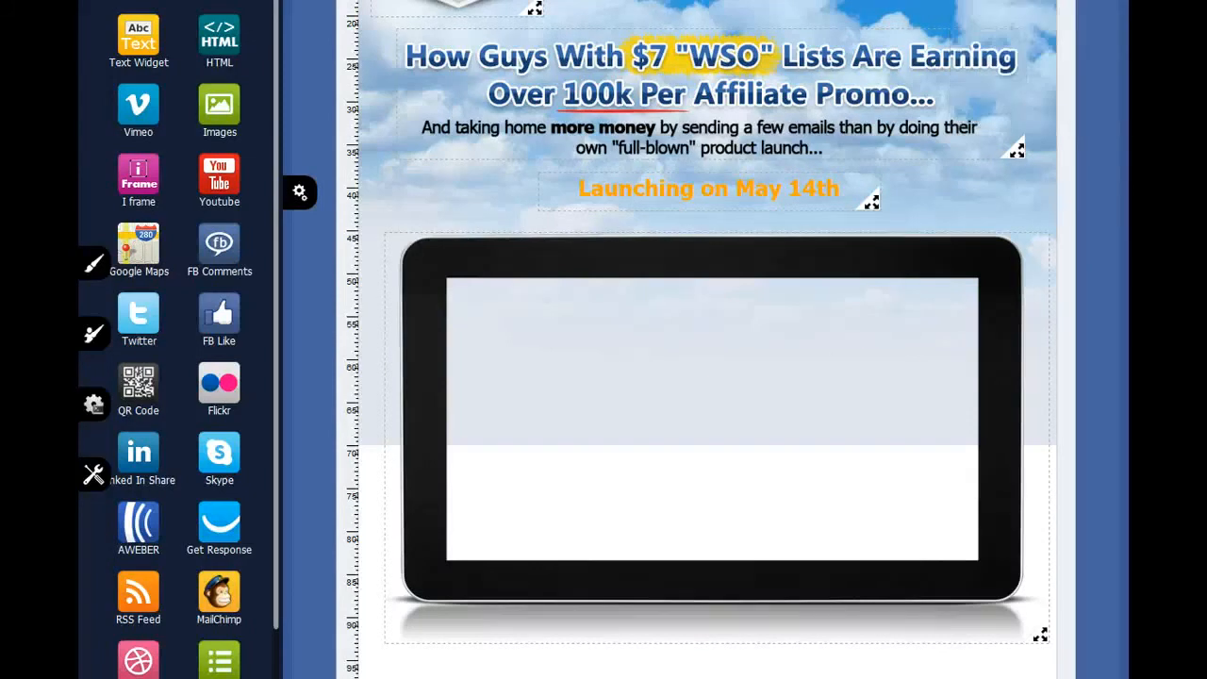
pyautogui.moveTo(137, 105); pyautogui.dragTo(505, 325)
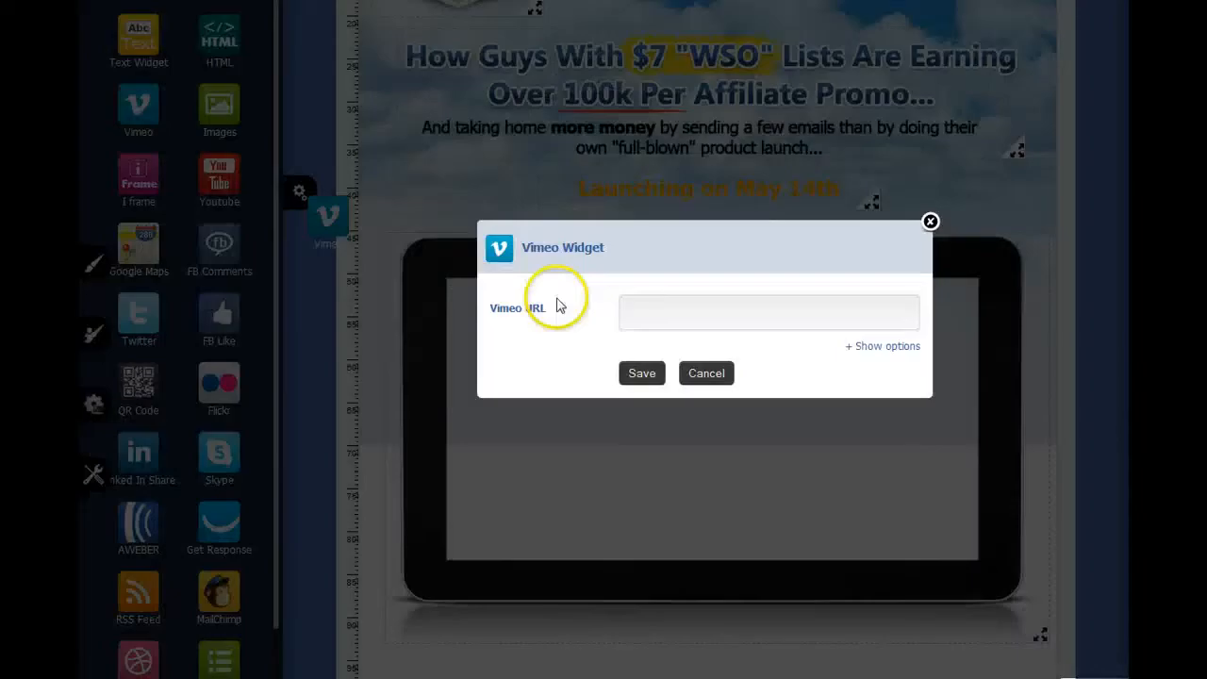
pyautogui.click(654, 318)
pyautogui.write('http://vimeo.com/64175513')
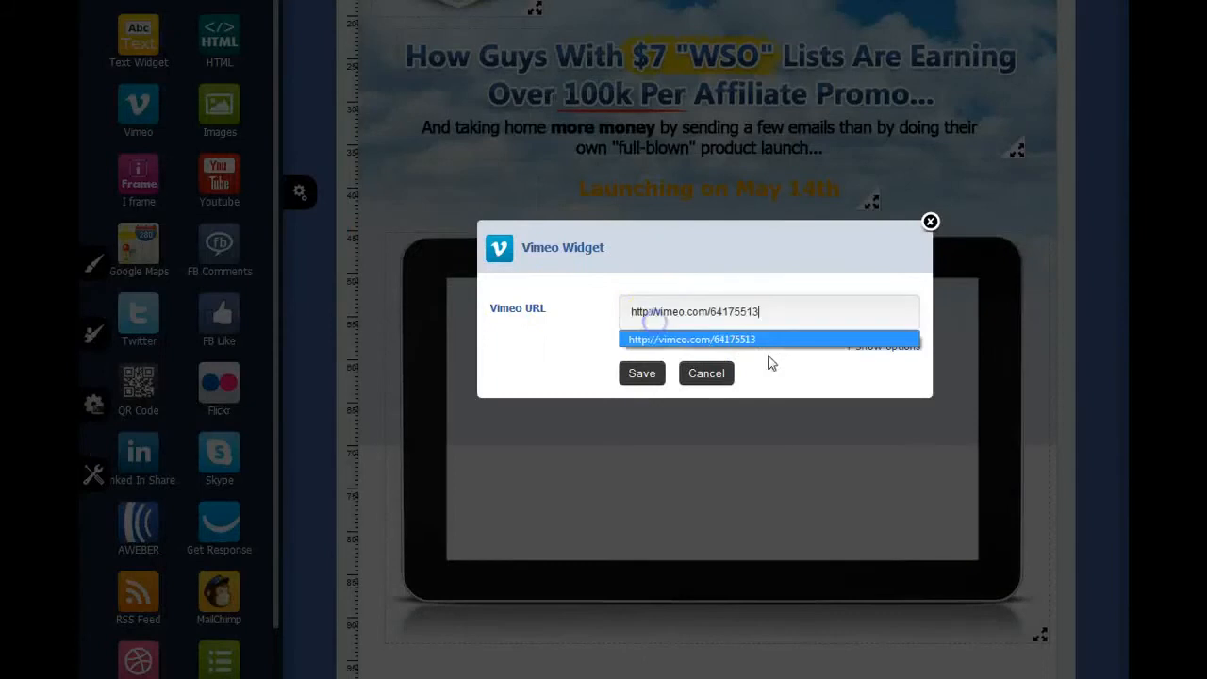
pyautogui.click(641, 372)
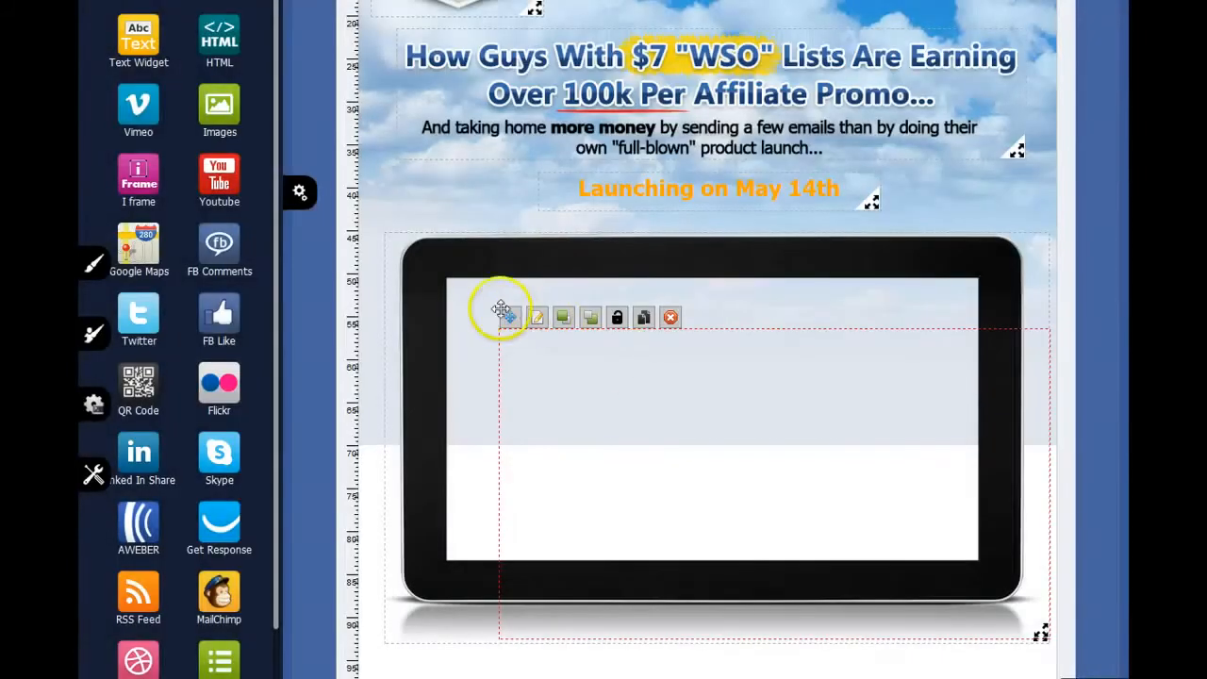
pyautogui.moveTo(511, 316); pyautogui.dragTo(452, 255)
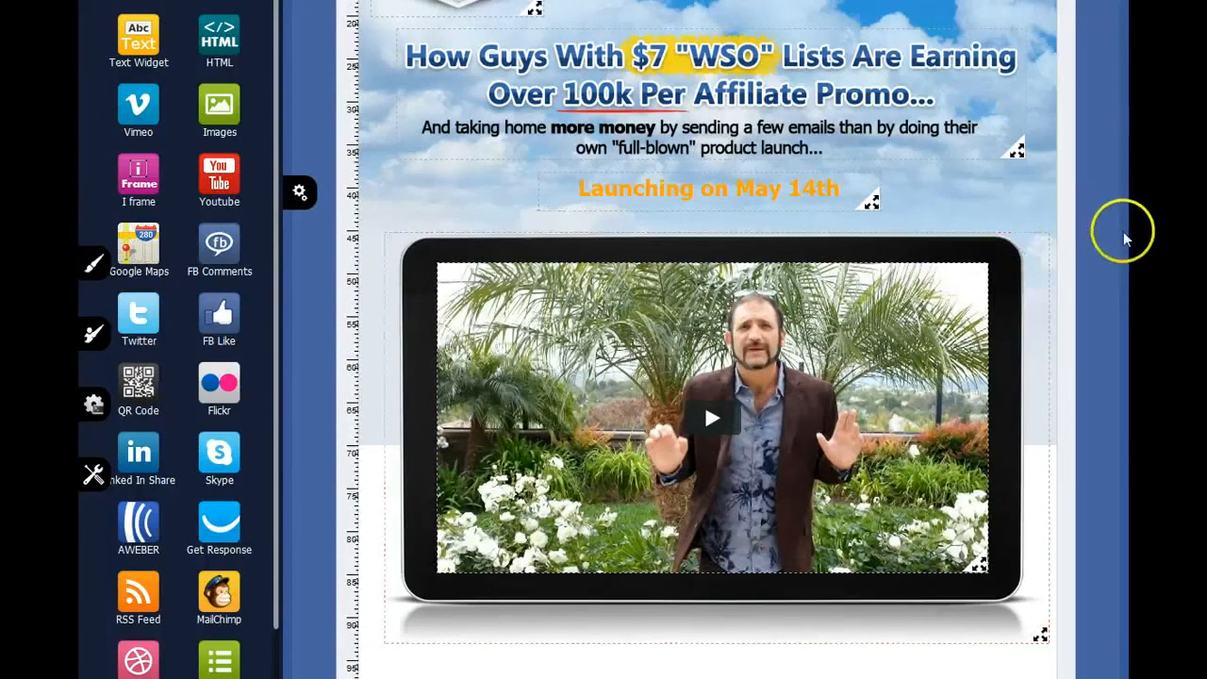
pyautogui.scroll(-3, 1121, 230)
pyautogui.scroll(-2, 650, 459)
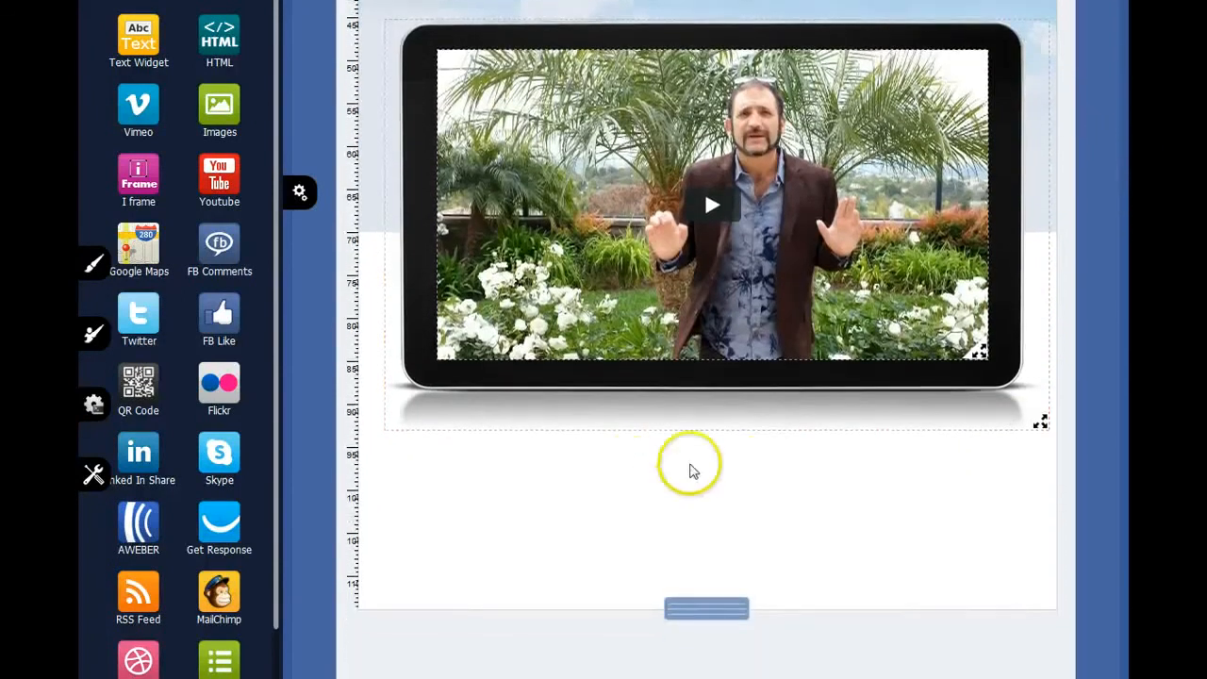
pyautogui.click(706, 426)
pyautogui.moveTo(706, 427)
pyautogui.mouseDown()
pyautogui.moveTo(706, 466)
pyautogui.moveTo(708, 425)
pyautogui.mouseUp()
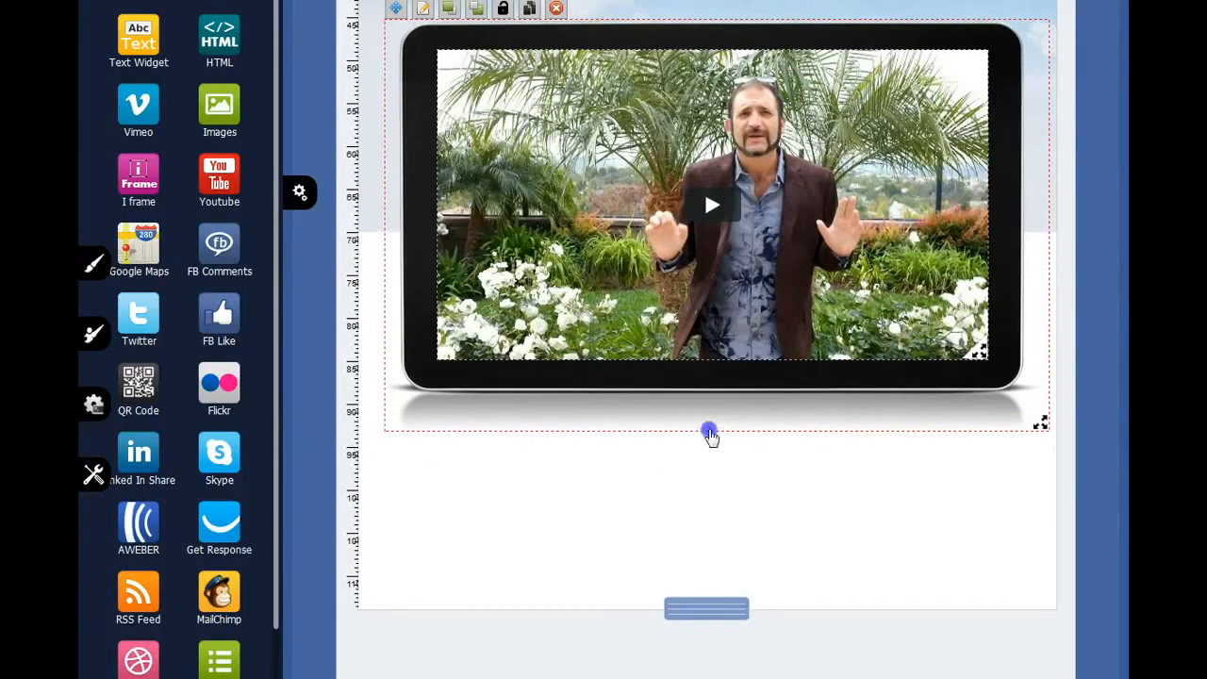
pyautogui.click(563, 474)
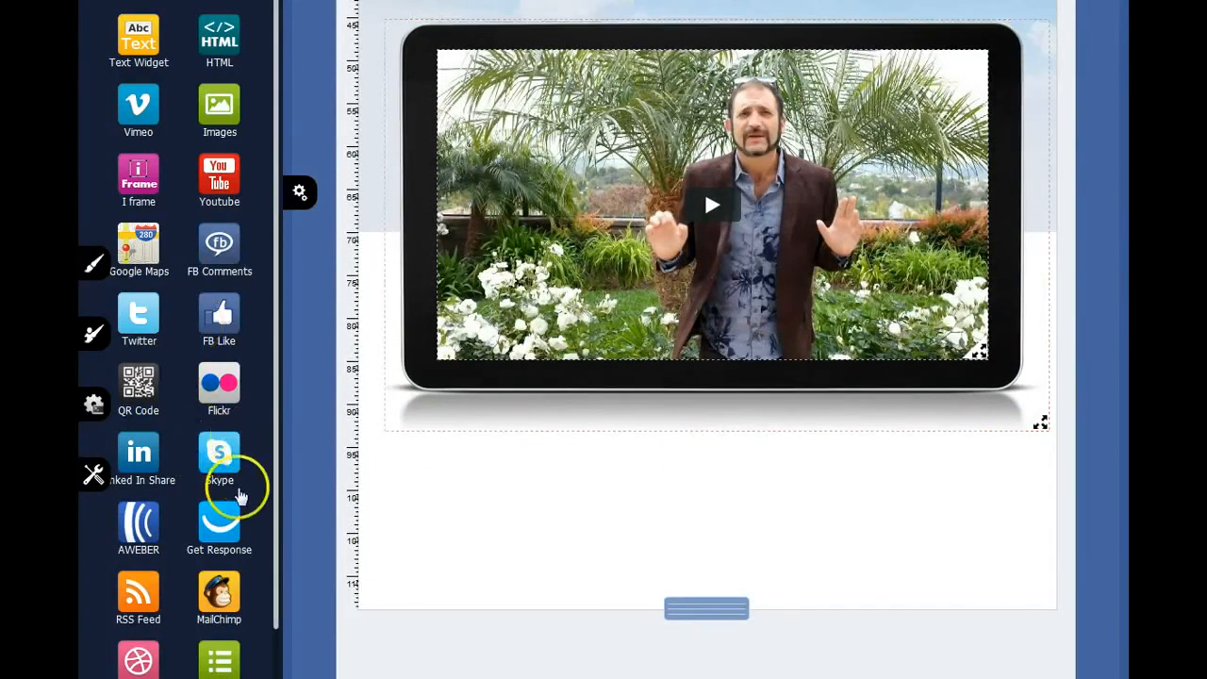
pyautogui.scroll(-3, 242, 504)
pyautogui.scroll(3, 248, 500)
pyautogui.moveTo(242, 318); pyautogui.dragTo(603, 444)
pyautogui.click(652, 315)
pyautogui.click(651, 314)
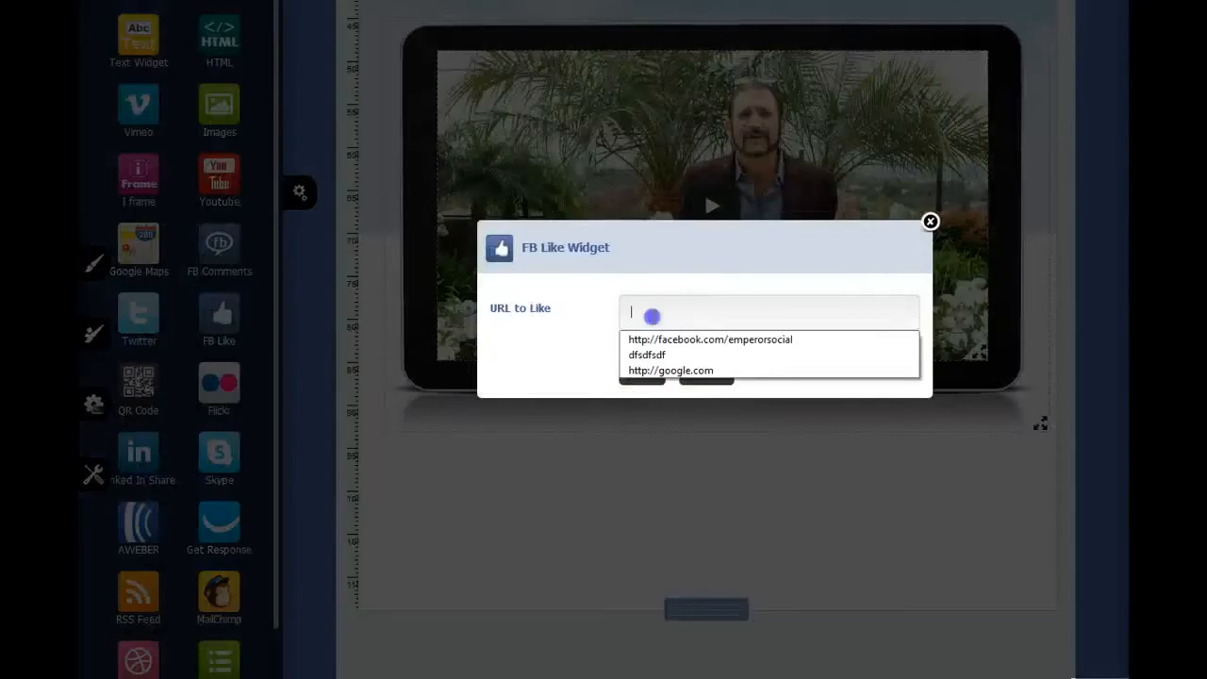
pyautogui.click(672, 339)
pyautogui.click(654, 375)
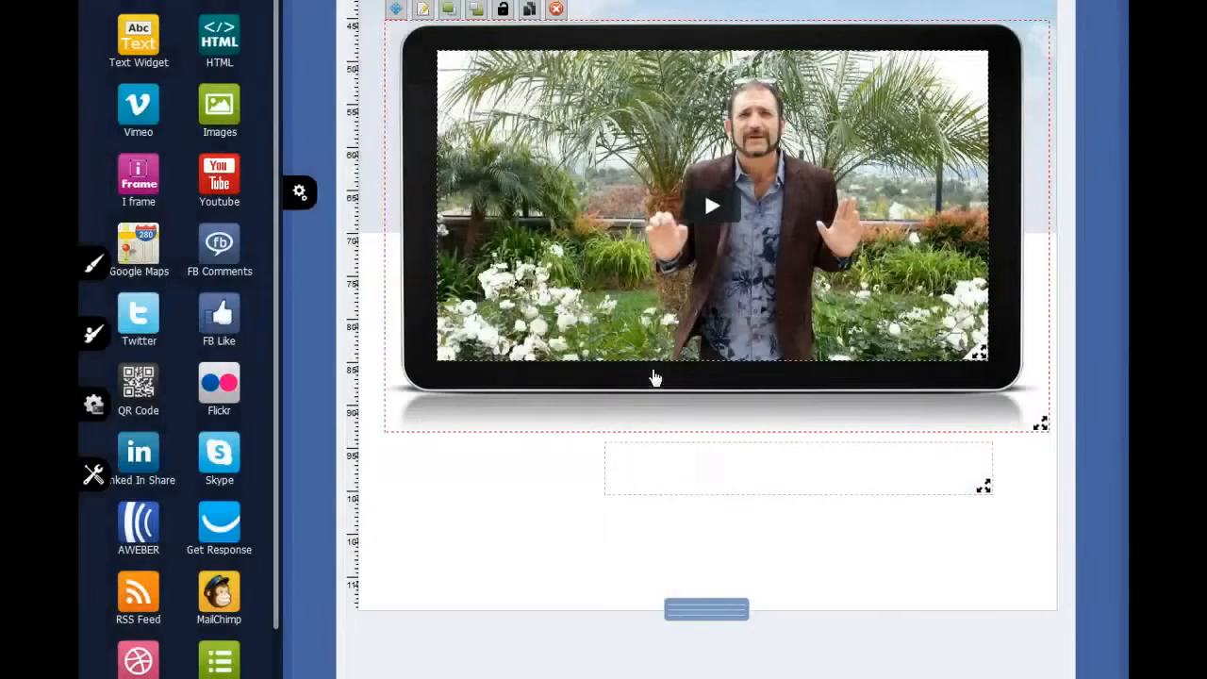
# - Shrink the FB Like widget to about 375 by 35 px and place it near the center, directly under the video frame
pyautogui.moveTo(615, 431); pyautogui.dragTo(516, 407)
pyautogui.moveTo(880, 461); pyautogui.dragTo(815, 441)
pyautogui.moveTo(512, 407); pyautogui.dragTo(528, 406)
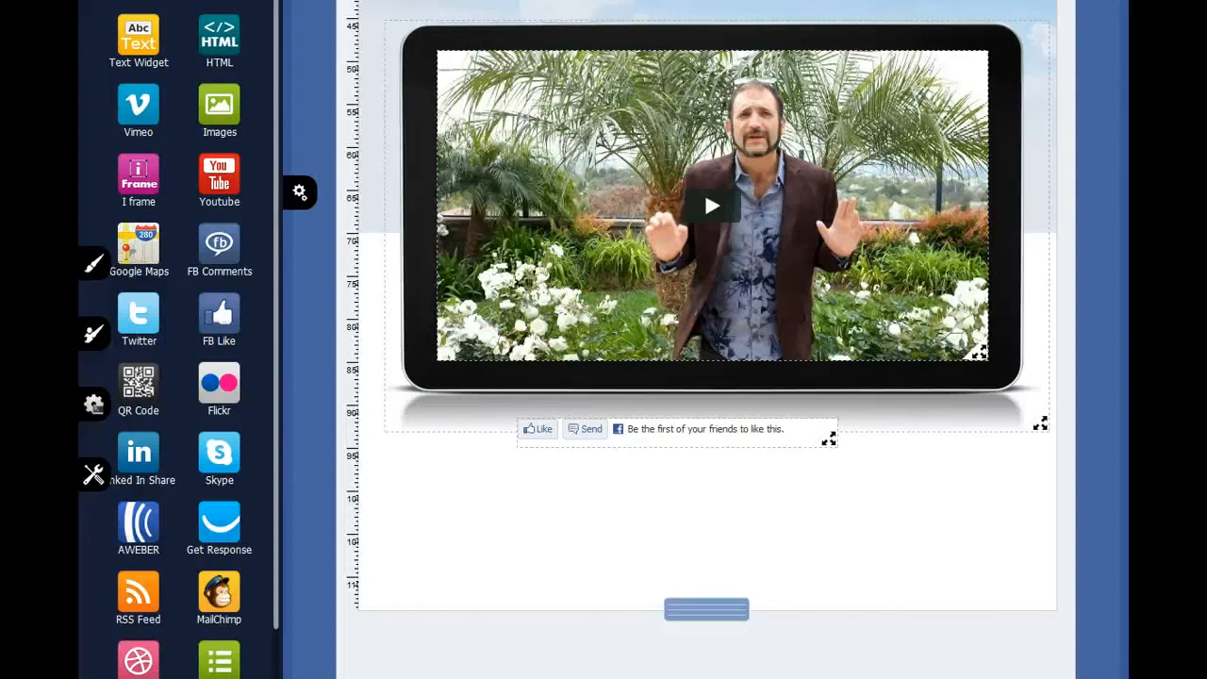
pyautogui.moveTo(219, 38); pyautogui.dragTo(588, 495)
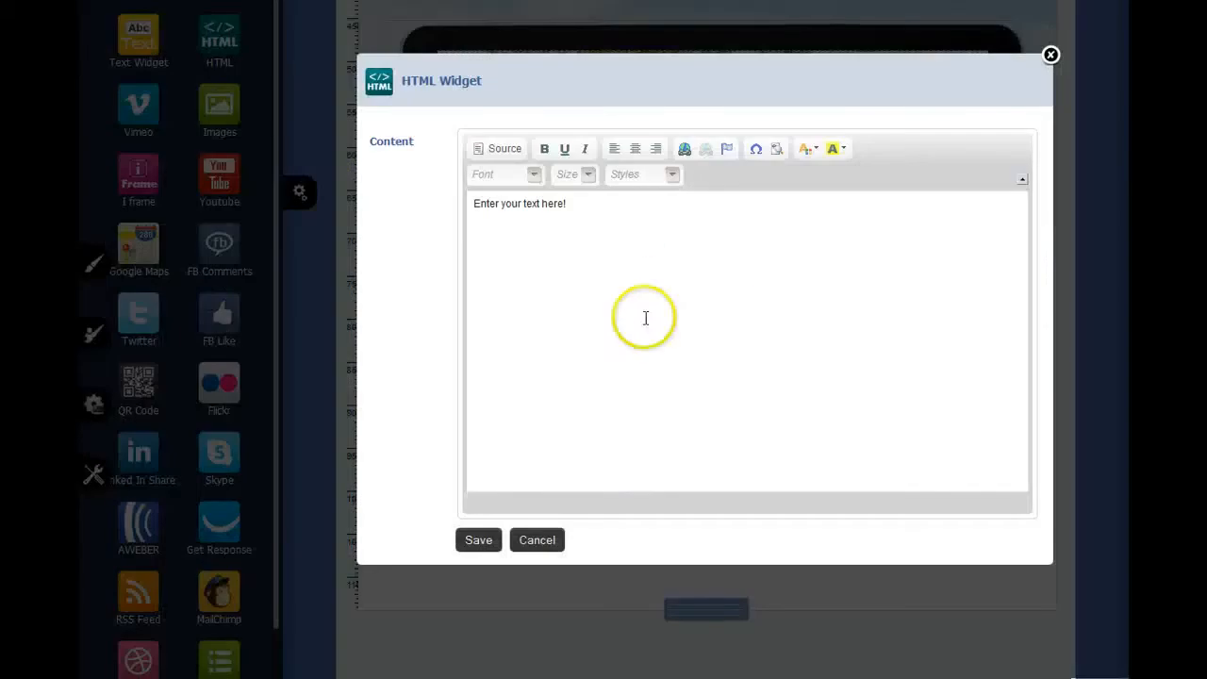
pyautogui.click(492, 151)
pyautogui.tripleClick(646, 213)
pyautogui.write('<a href="http://emperorsocial.com/i/affiliates/signup.php#SignupForm"><img alt="" border="0" height="84" src="http://www.emperorsocial.com/jv/images/signup_now.png" width="279" /></a> &nbsp;<p>&copy; EMperor Social 2013')
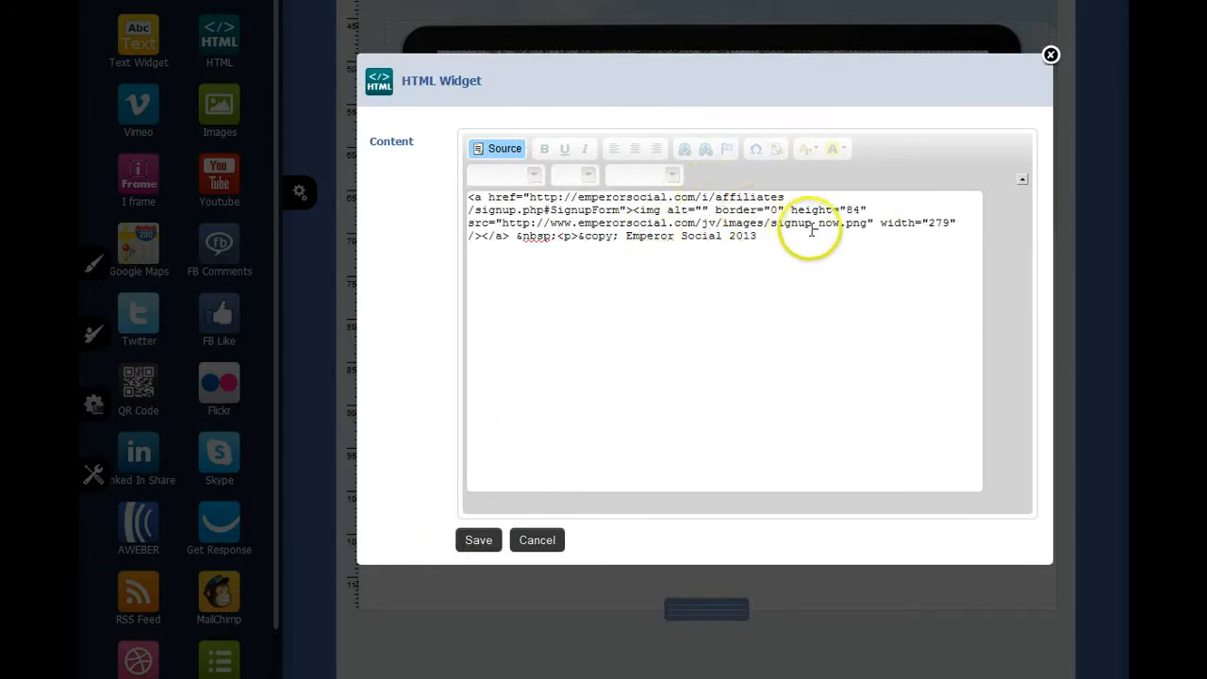
pyautogui.click(490, 543)
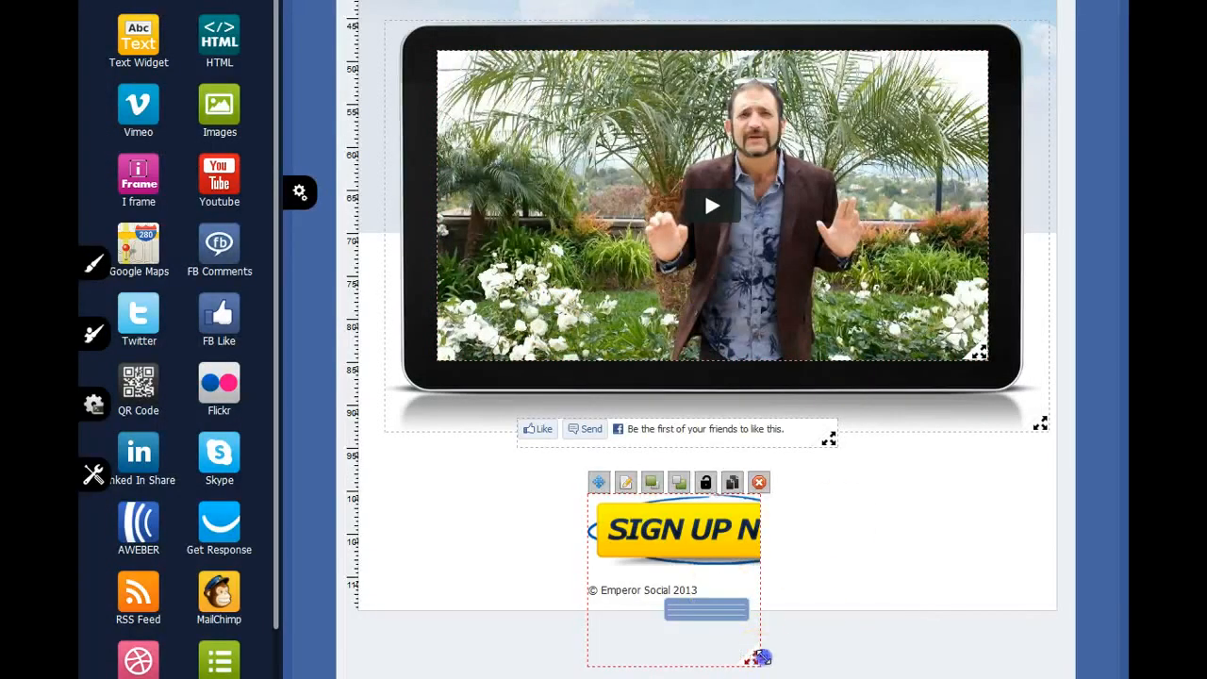
pyautogui.moveTo(760, 657); pyautogui.dragTo(922, 584)
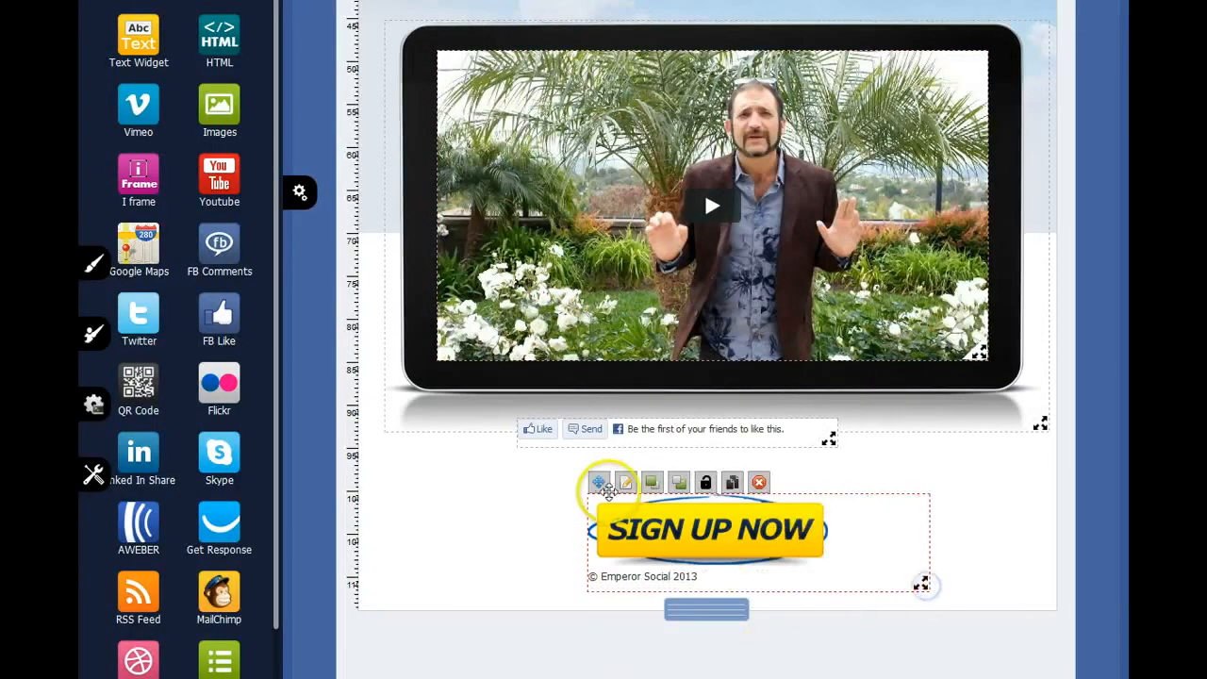
# - Center the sign-up button and copyright line inside their HTML widget, and move the widget directly beneath the FB Like widget
pyautogui.click(625, 483)
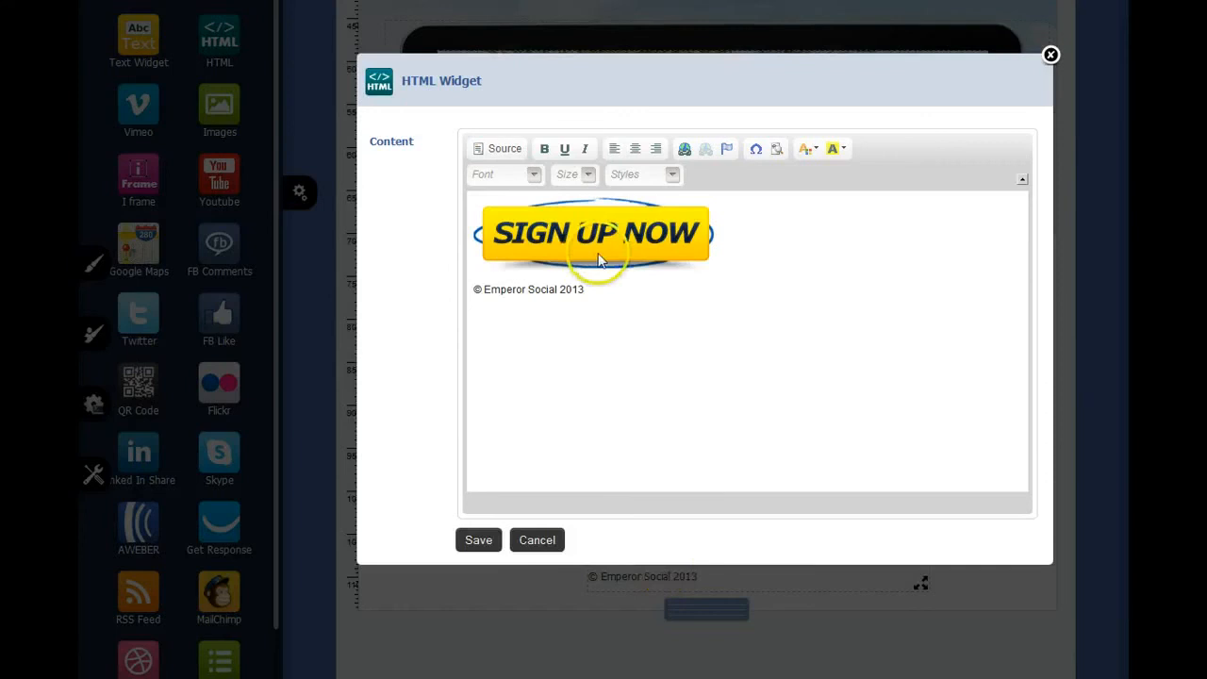
pyautogui.moveTo(717, 311); pyautogui.dragTo(509, 243)
pyautogui.click(637, 151)
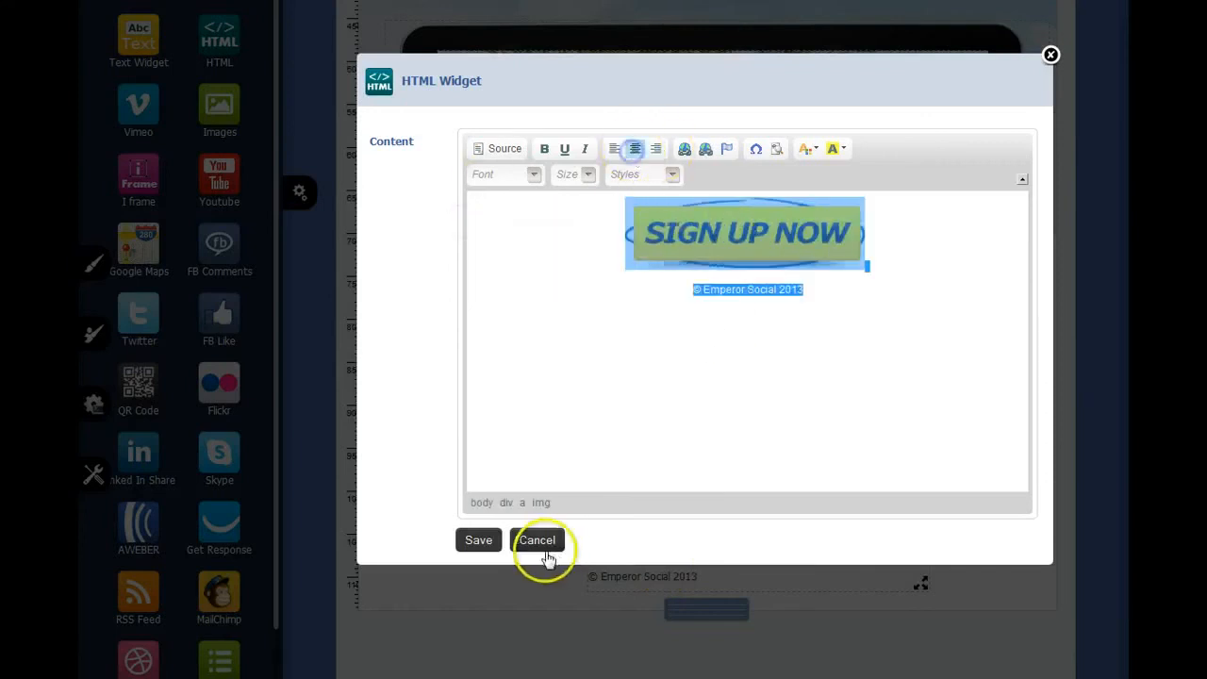
pyautogui.click(478, 540)
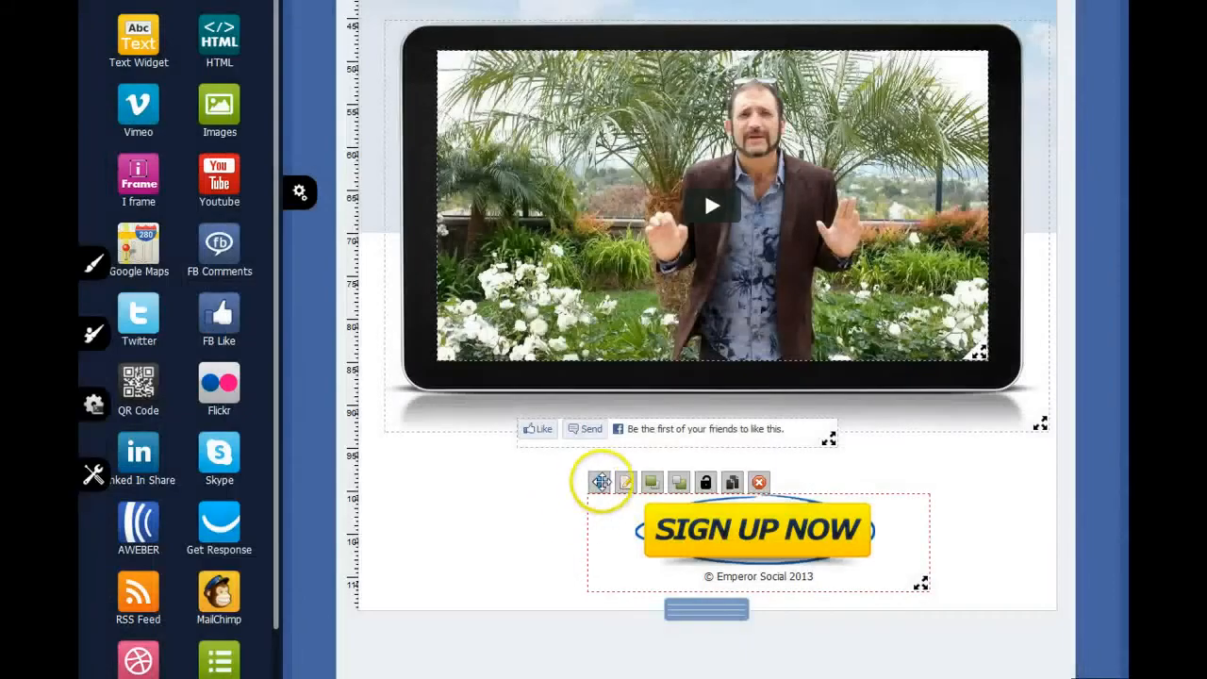
pyautogui.moveTo(598, 482); pyautogui.dragTo(514, 443)
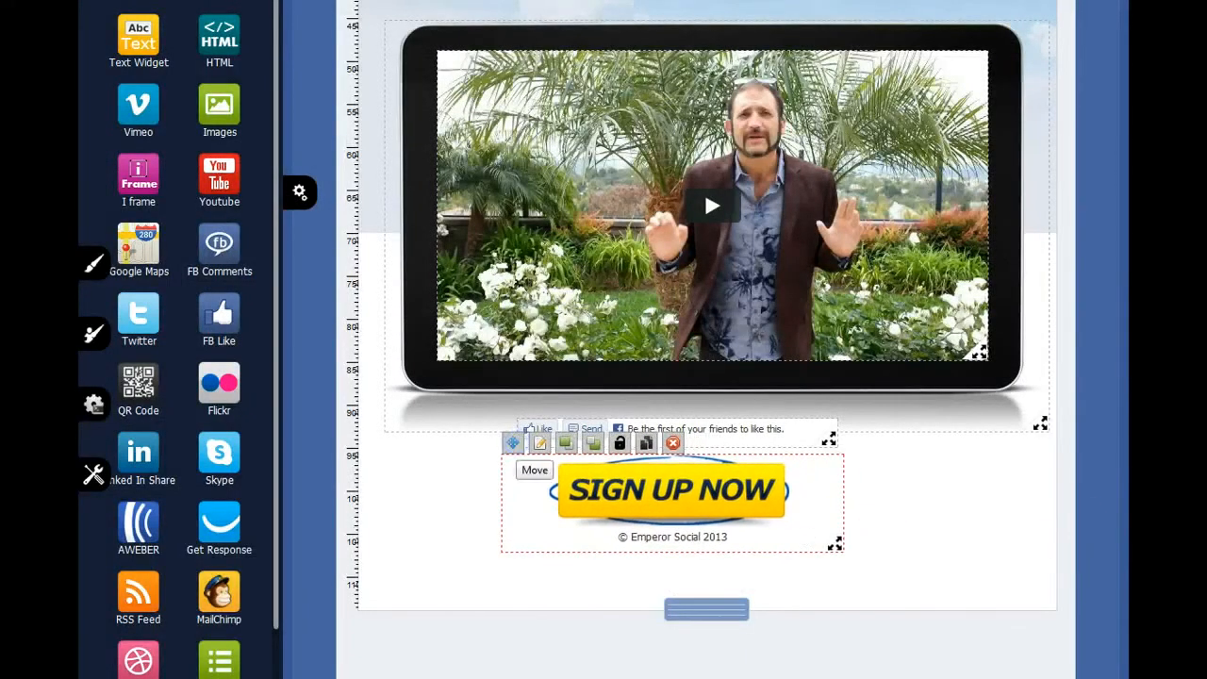
# - Unpublish the Emperor Social JV Page tab
pyautogui.scroll(5, 703, 277)
pyautogui.scroll(3, 706, 340)
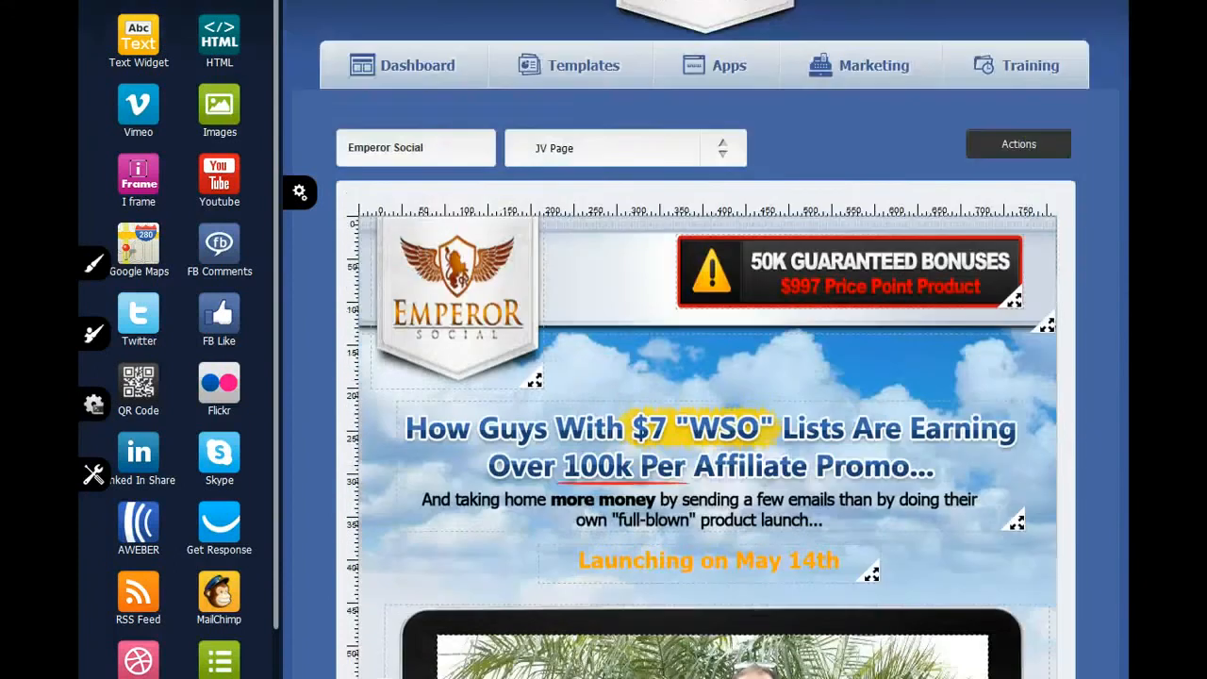
pyautogui.click(1021, 237)
pyautogui.click(1009, 328)
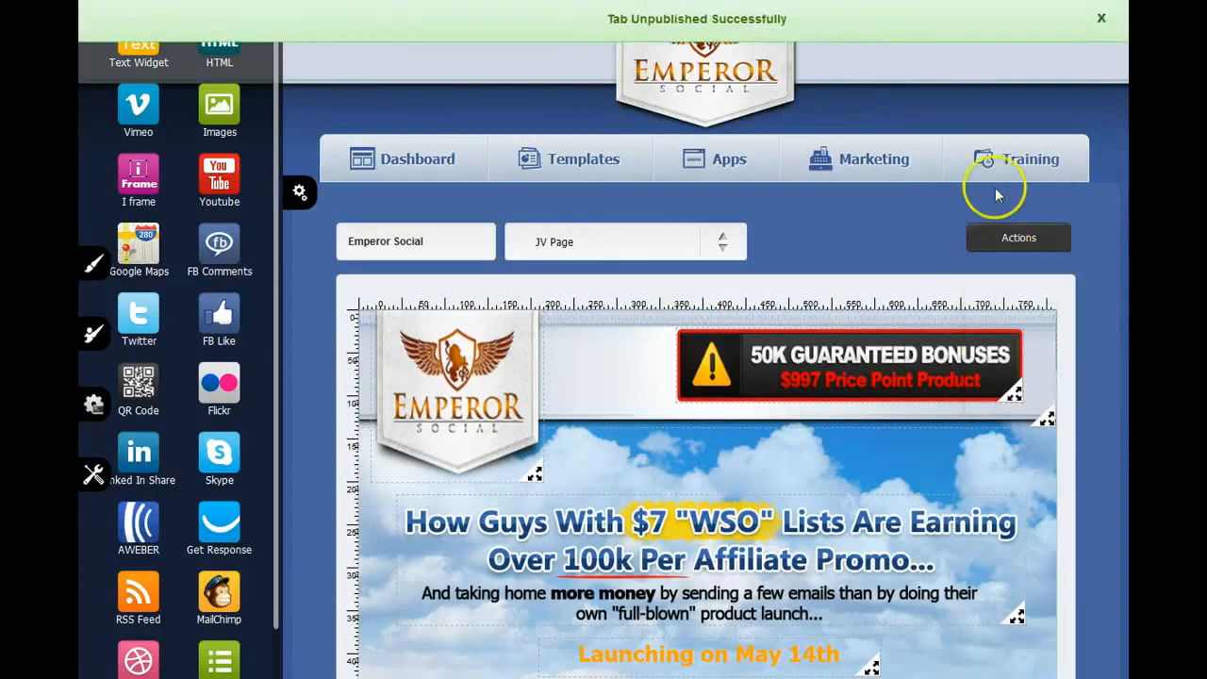
# - Save the JV Page and install its tab on the Emperor Social Facebook page
pyautogui.click(1022, 237)
pyautogui.click(999, 271)
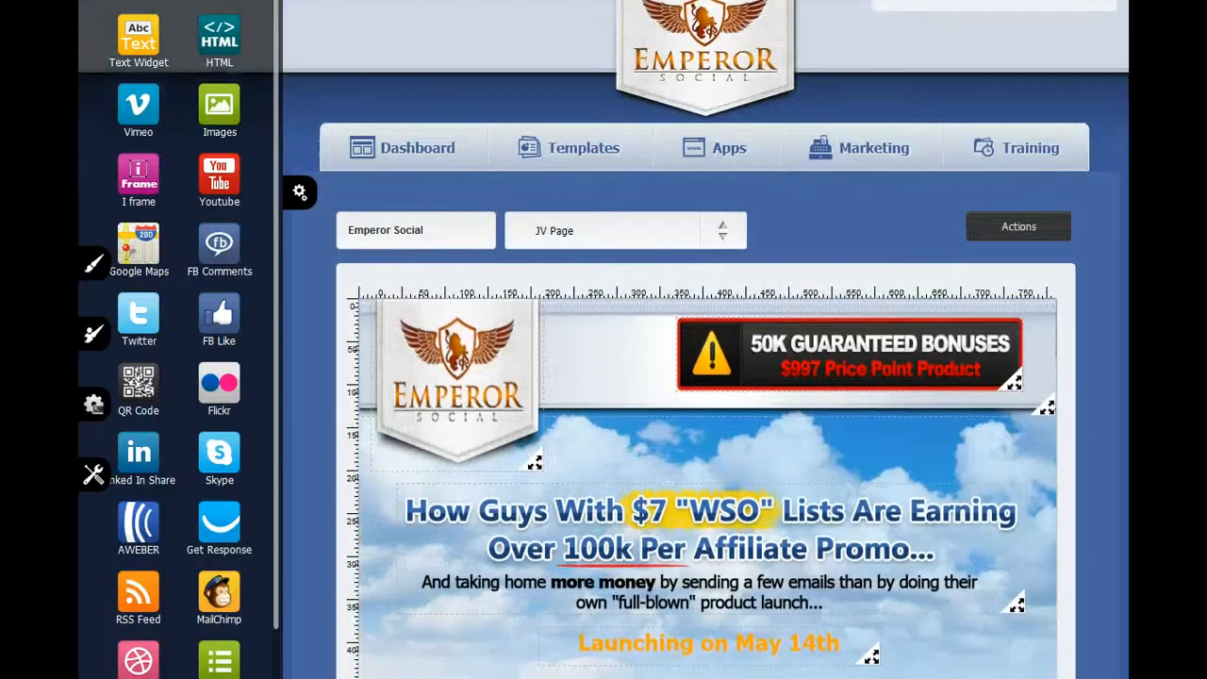
pyautogui.click(1020, 241)
pyautogui.click(1007, 336)
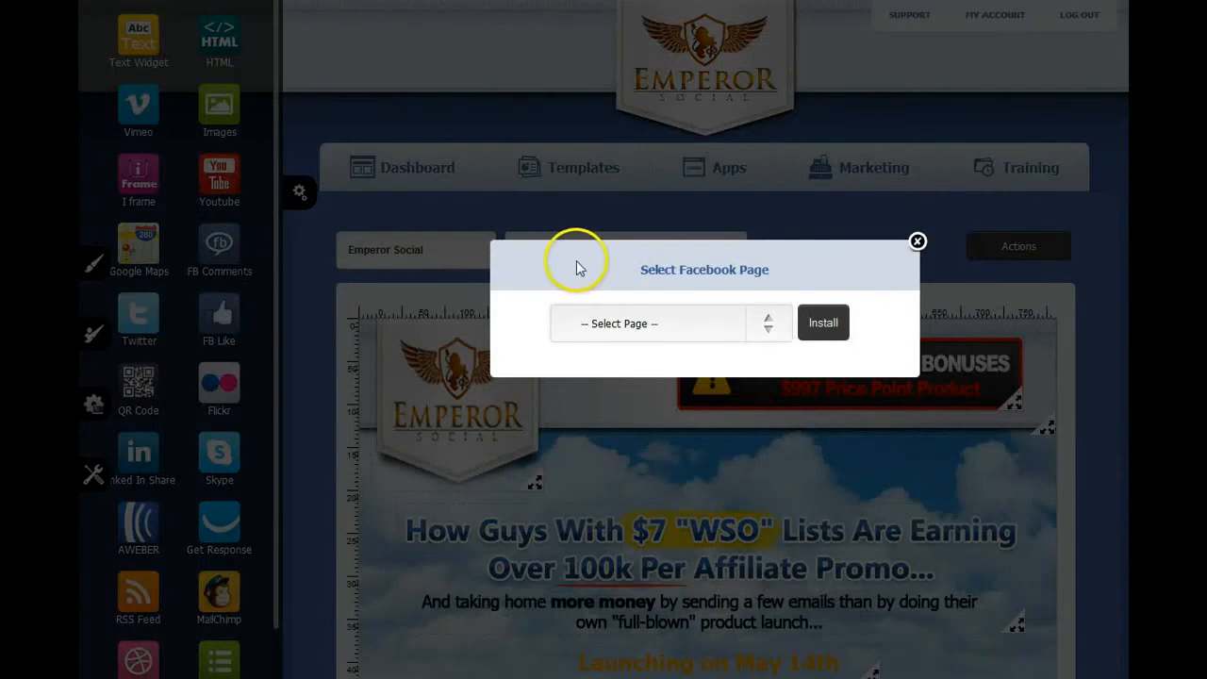
pyautogui.click(768, 323)
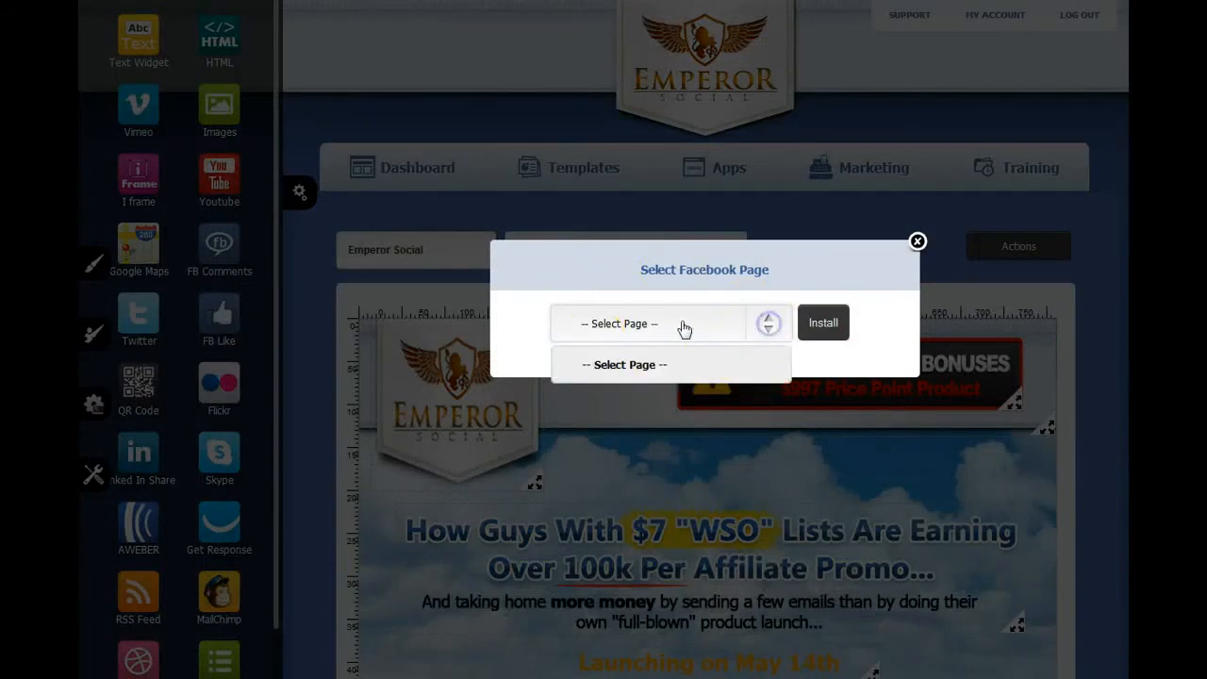
pyautogui.click(764, 272)
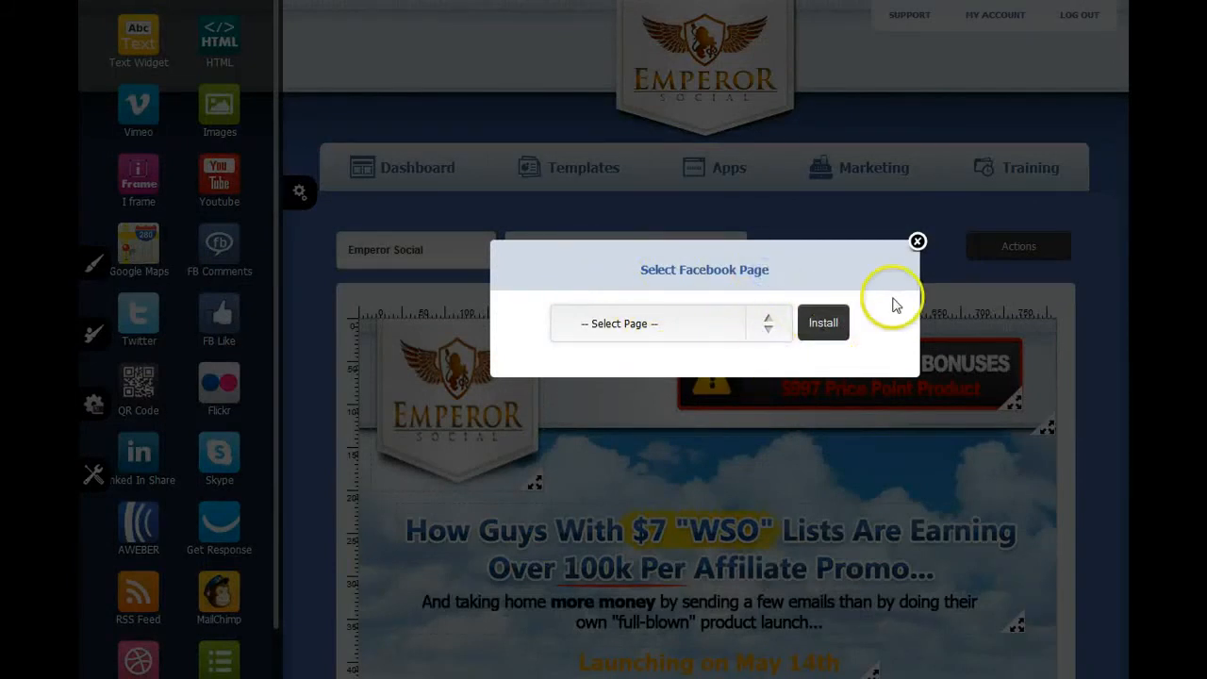
pyautogui.click(778, 332)
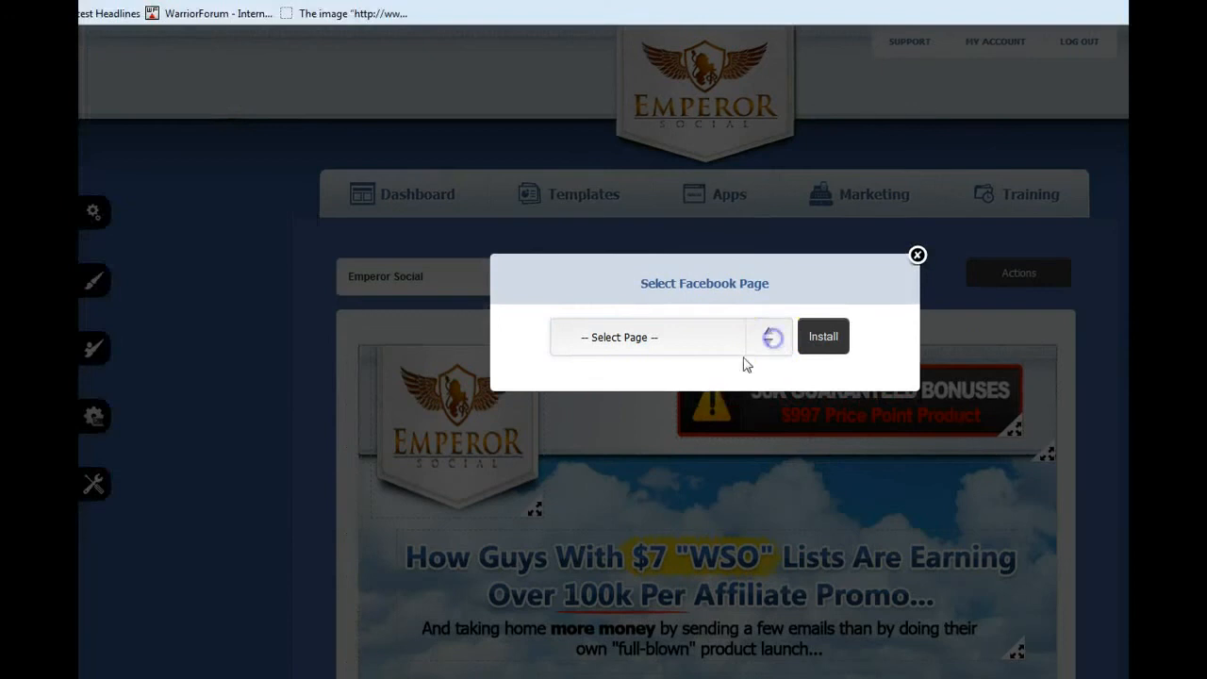
pyautogui.click(635, 450)
pyautogui.click(833, 340)
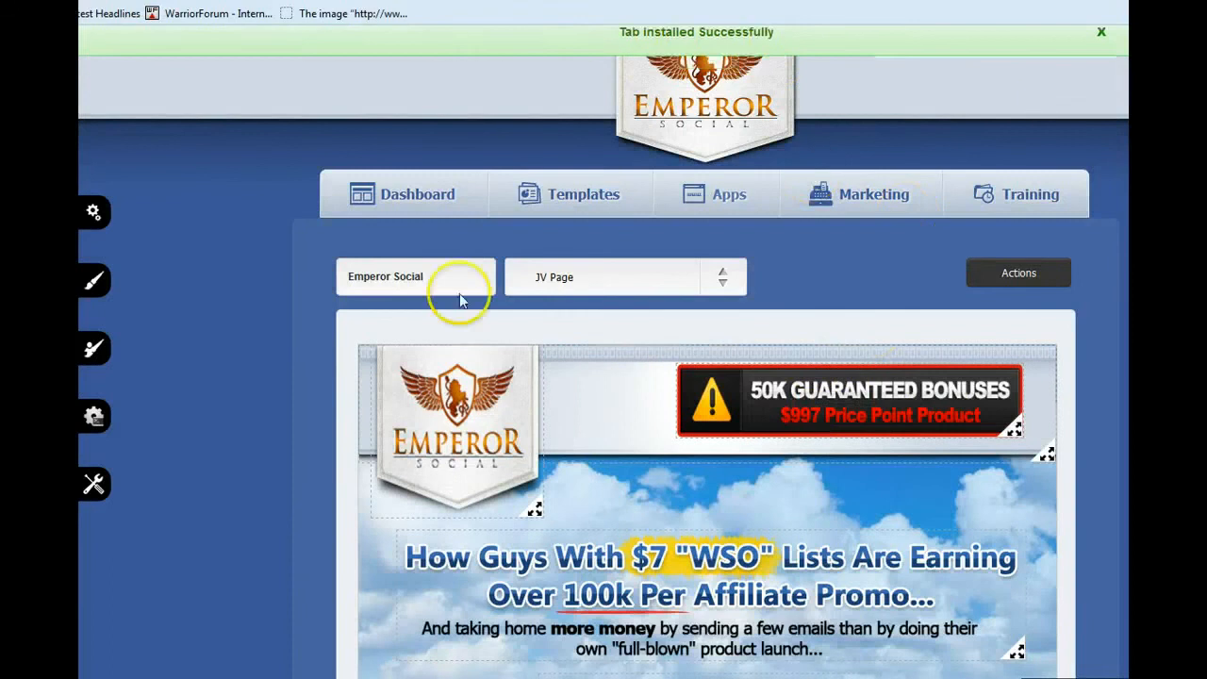
# - Switch to Facebook, open the Emperor Social page's custom tab, and review the installed JV page
pyautogui.click(490, 2)
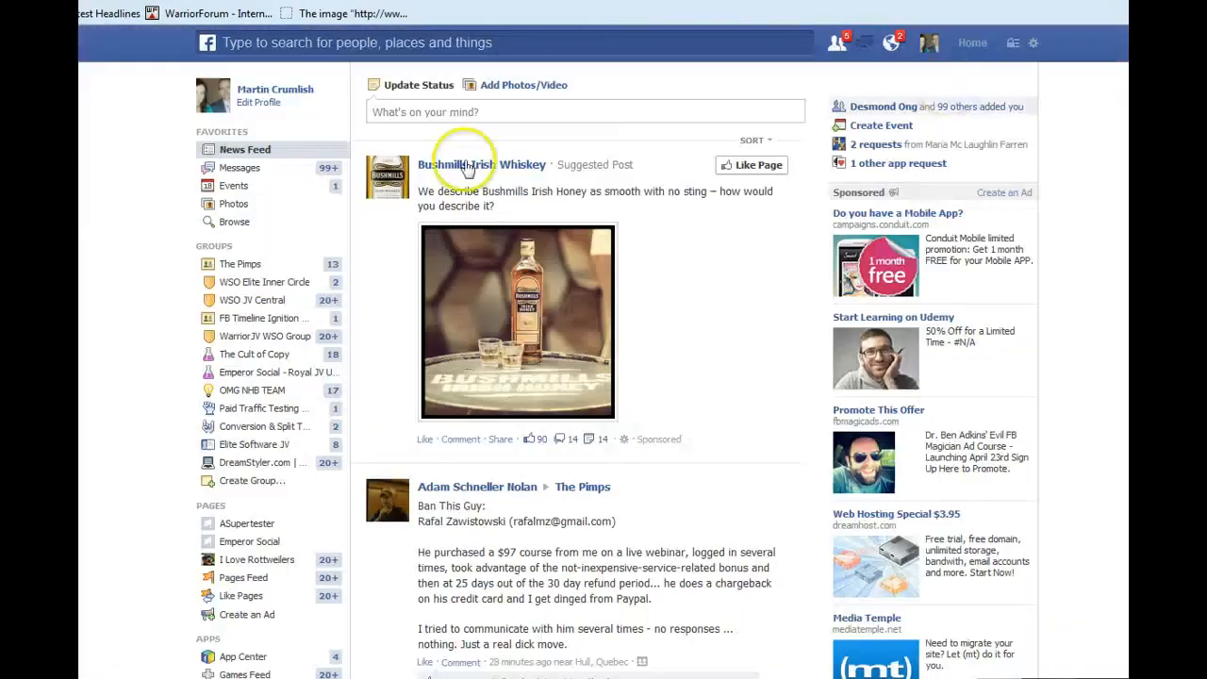
pyautogui.scroll(-3, 340, 391)
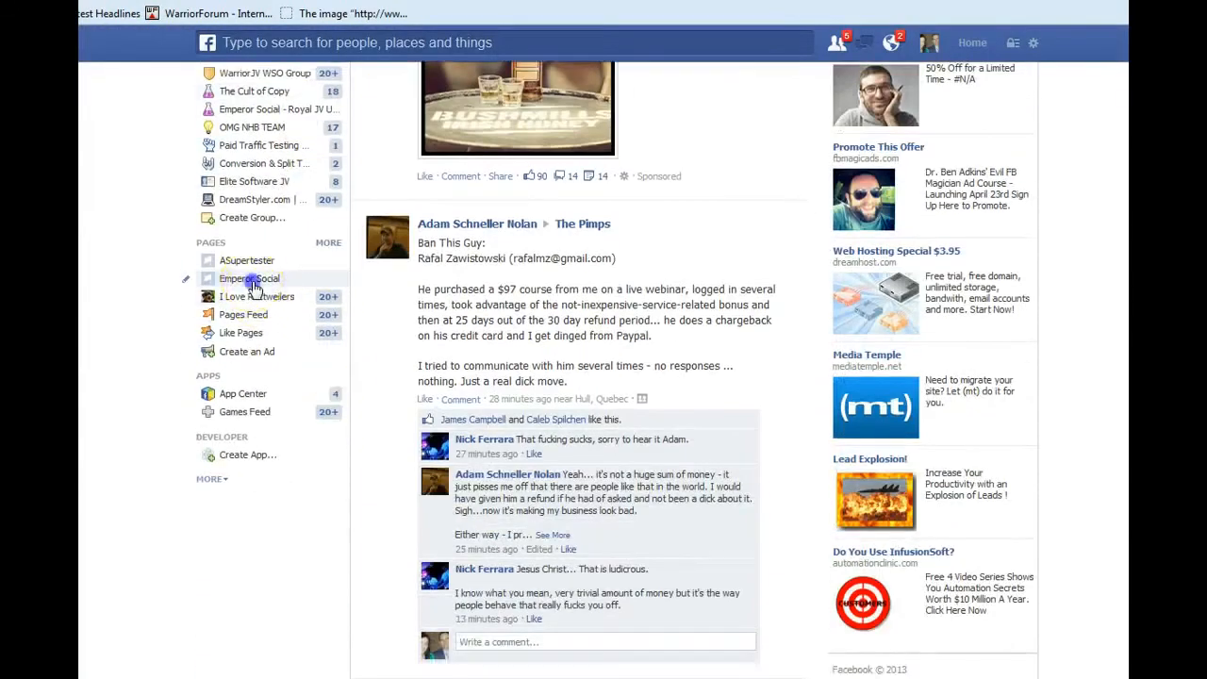
pyautogui.click(250, 279)
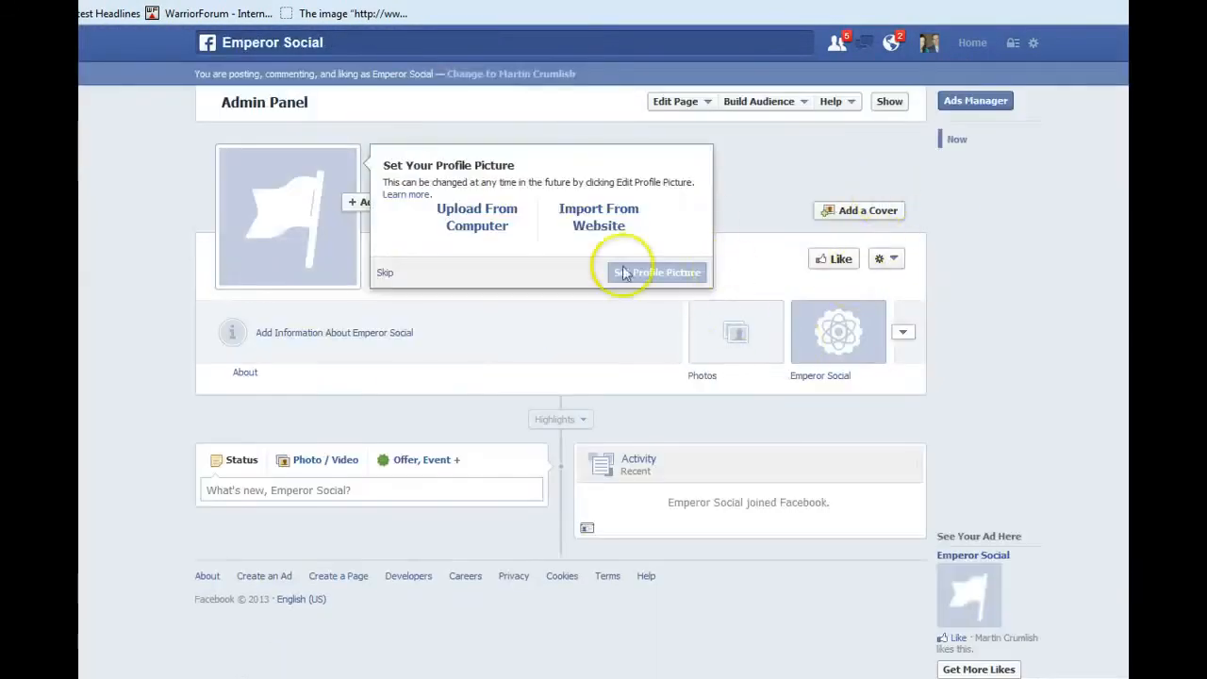
pyautogui.click(840, 331)
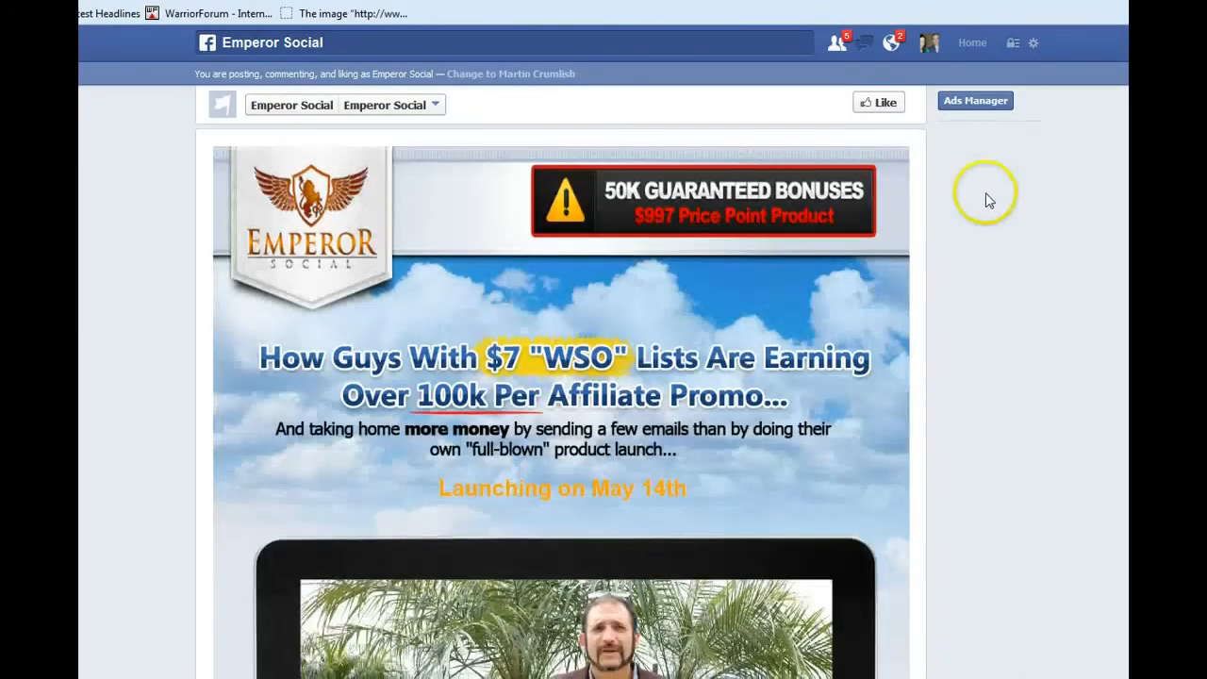
pyautogui.scroll(-5, 992, 204)
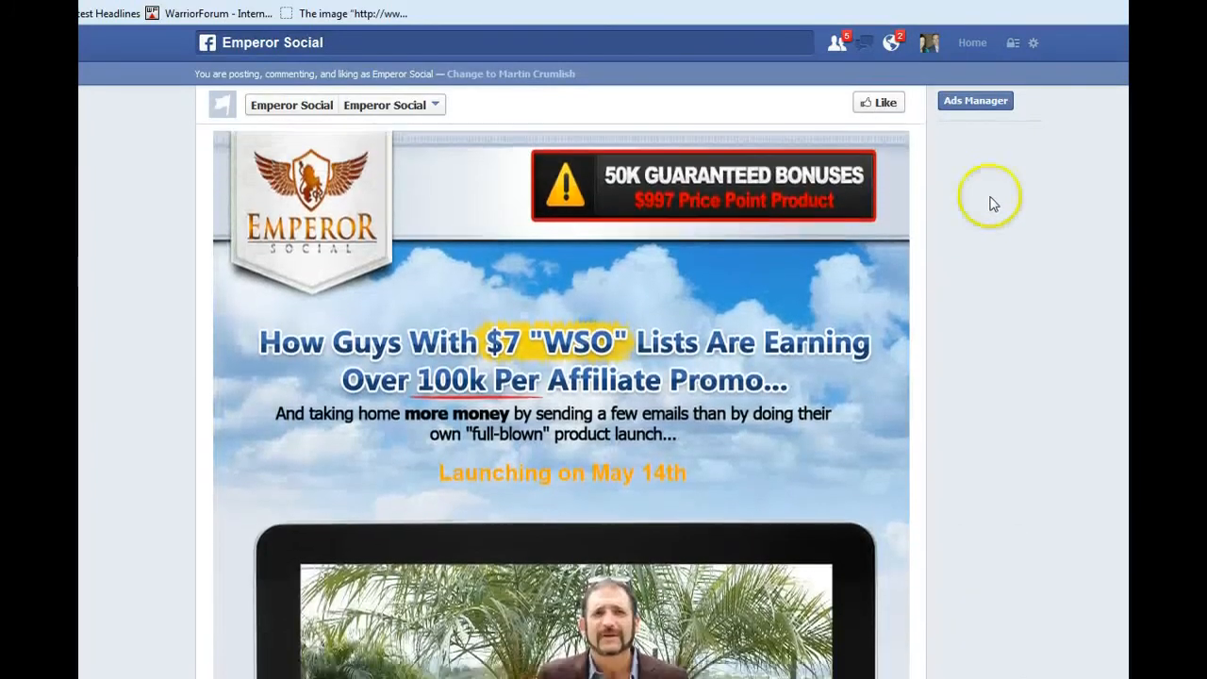
pyautogui.scroll(5, 998, 211)
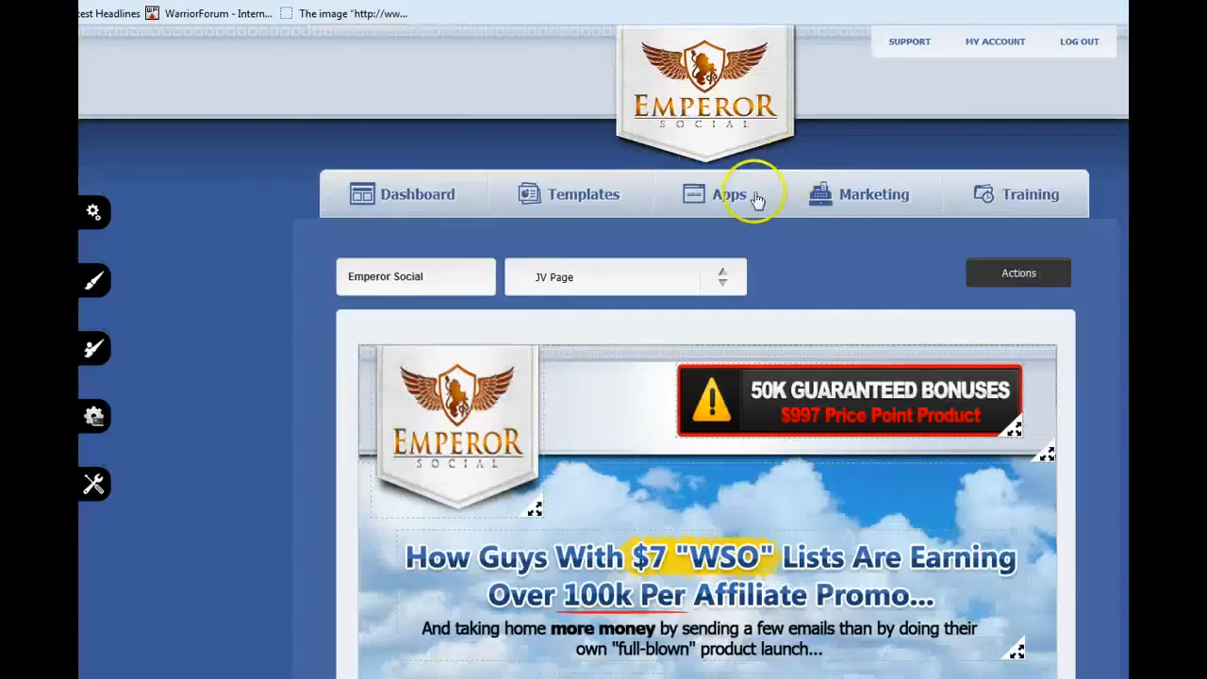
# - In the Emperor Social editor, duplicate the logo widget, place the copy over the video frame's upper-right corner, and save the page
pyautogui.scroll(-4, 598, 236)
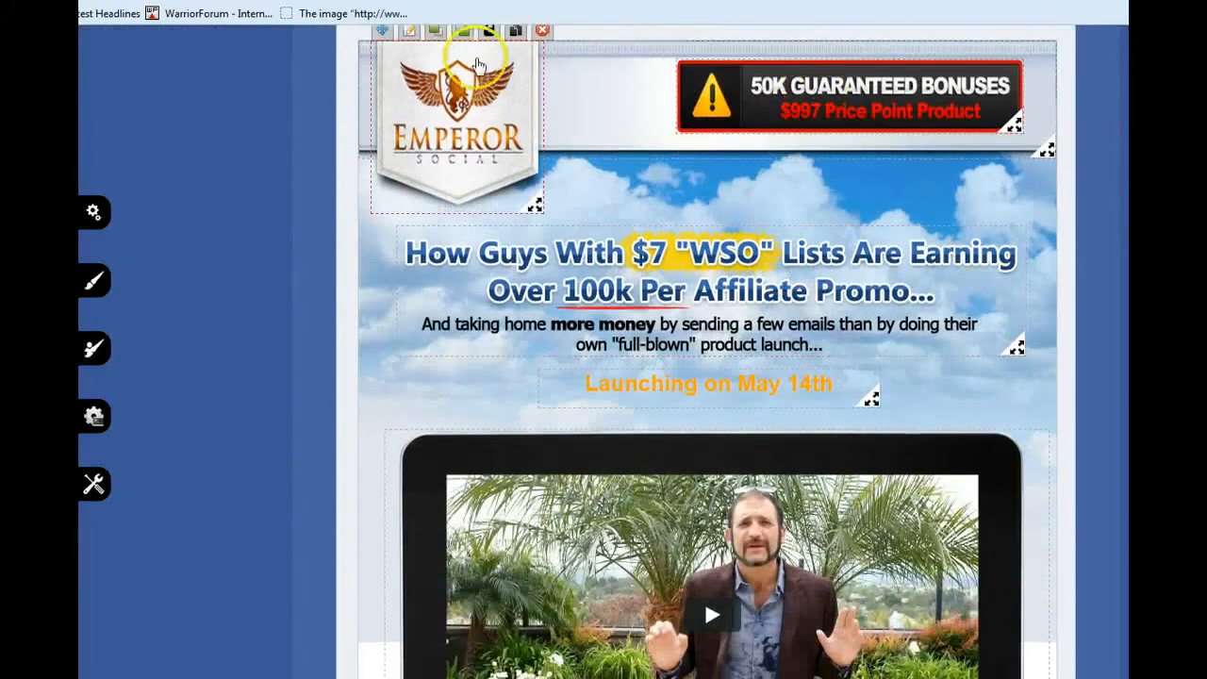
pyautogui.click(515, 32)
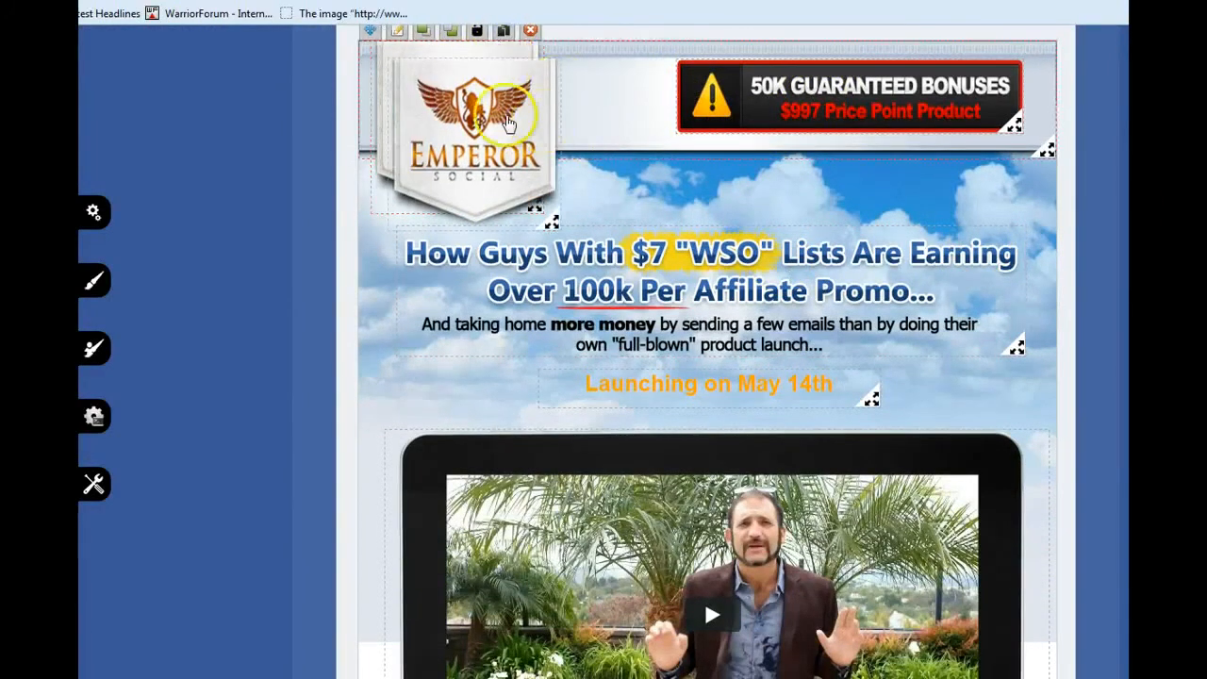
pyautogui.moveTo(401, 47); pyautogui.dragTo(894, 422)
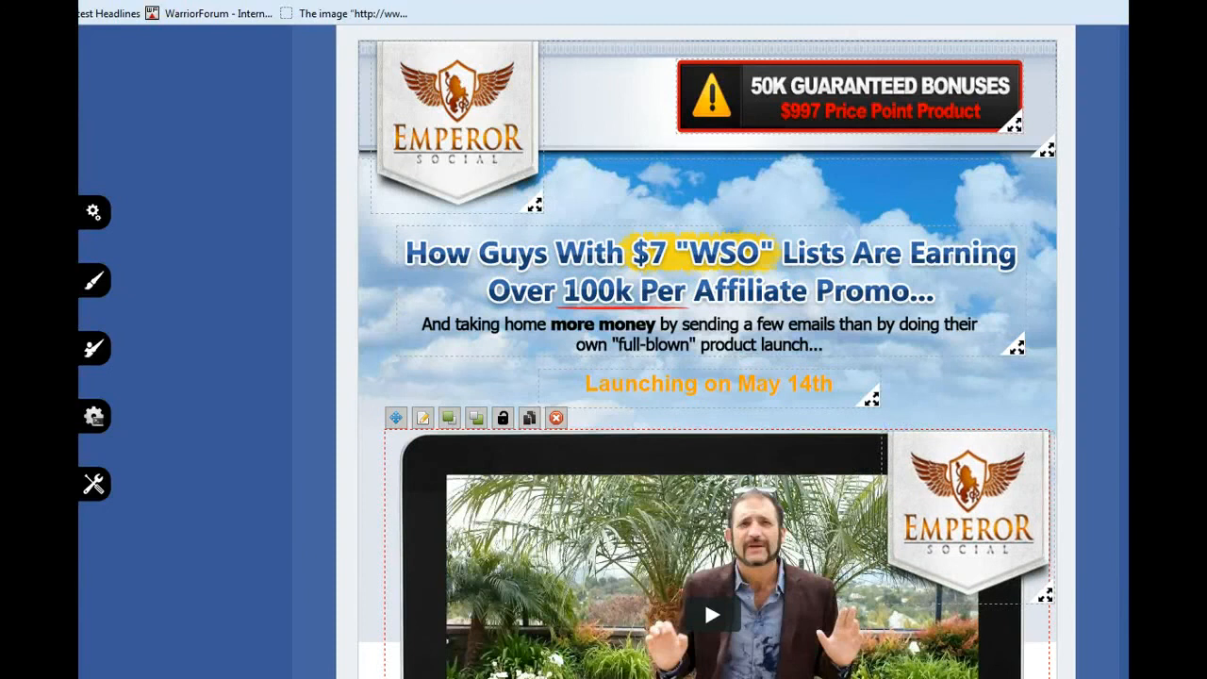
pyautogui.click(954, 494)
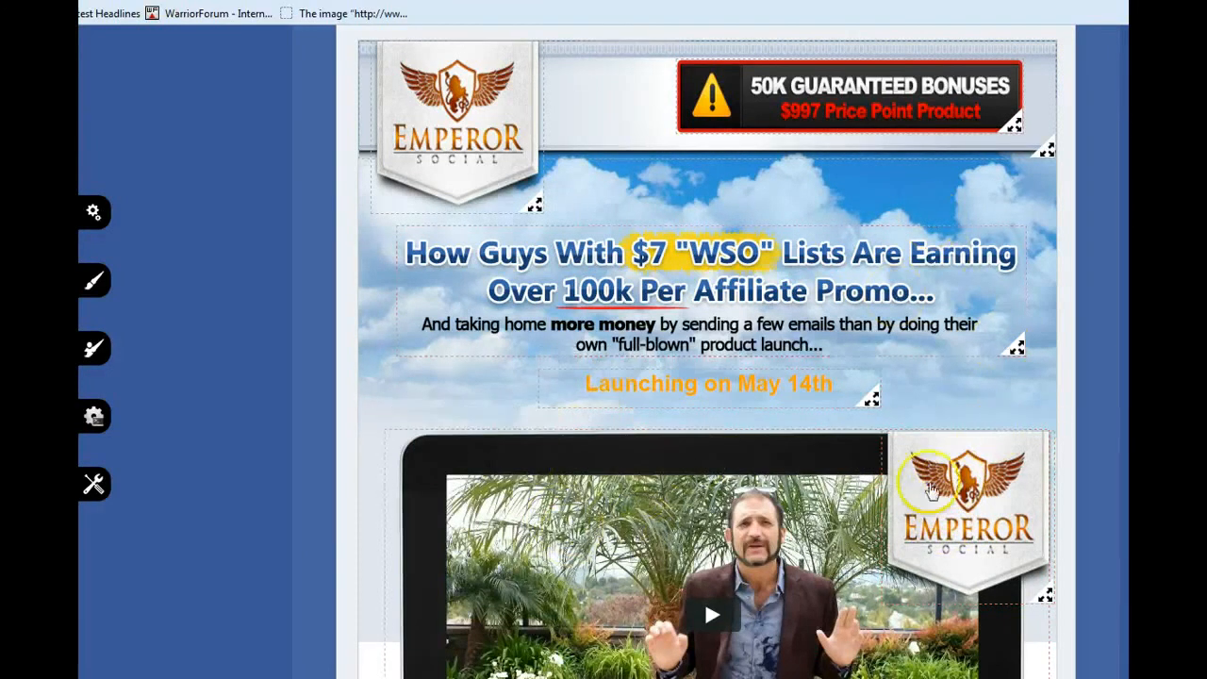
pyautogui.scroll(3, 1078, 174)
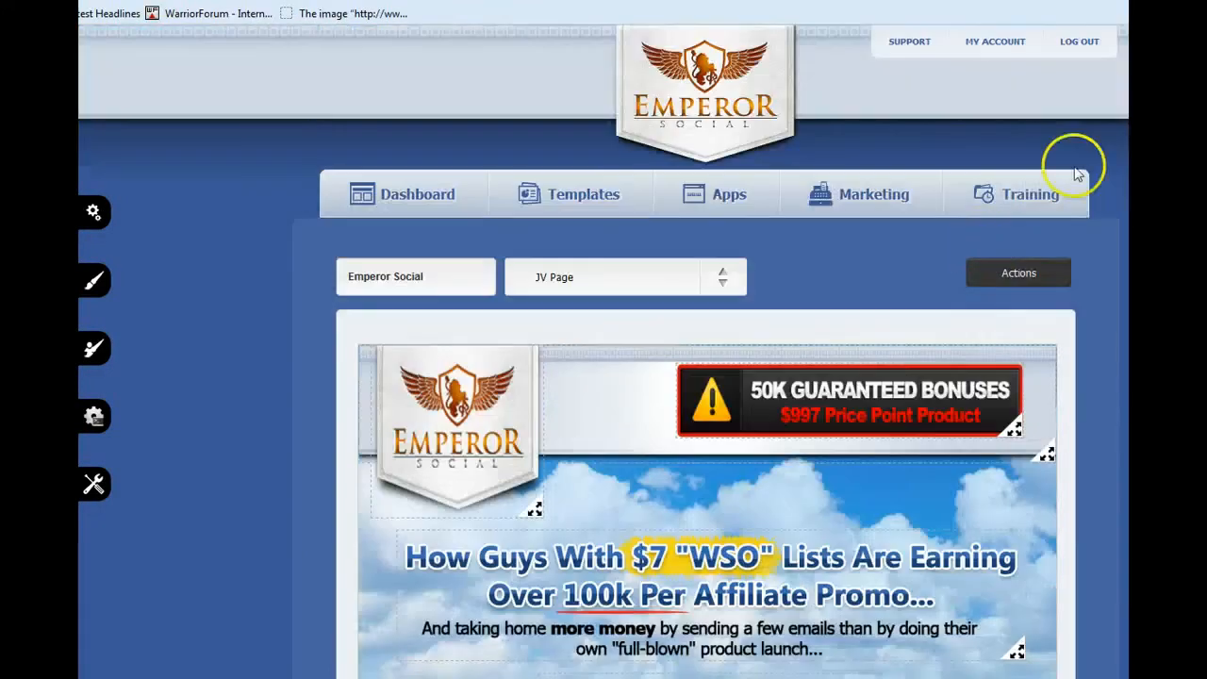
pyautogui.click(1018, 273)
pyautogui.click(1007, 304)
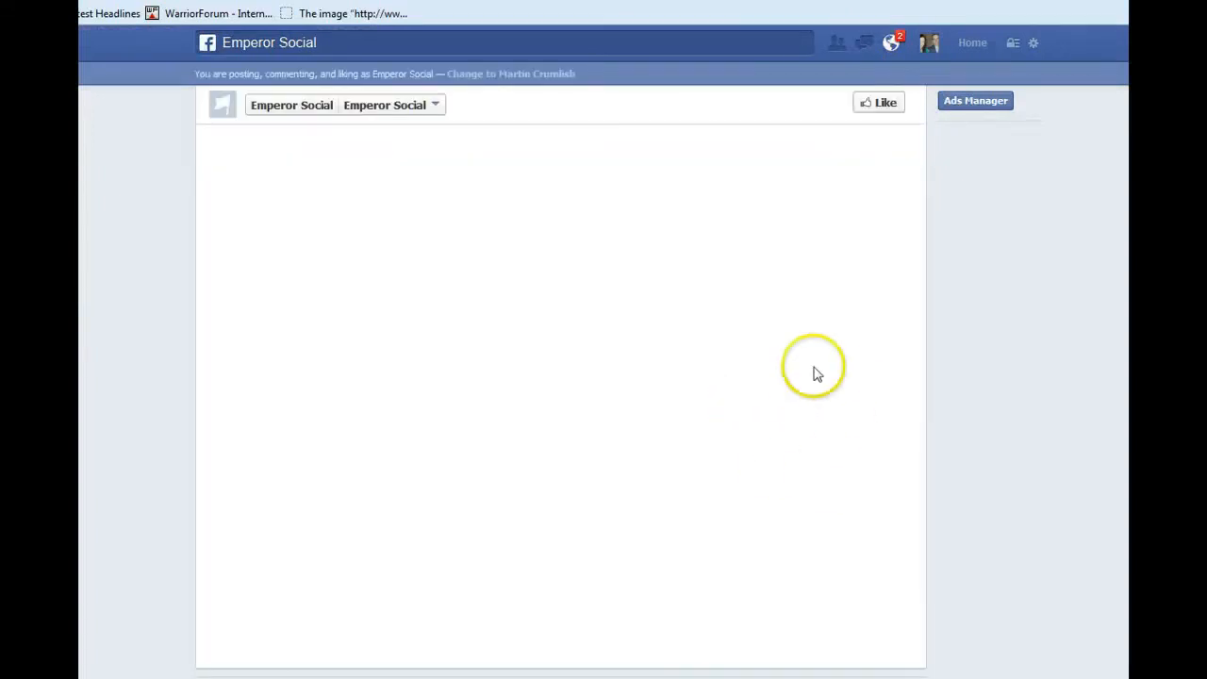
# - Review the updated JV page on Facebook, checking the added logo, the video, the FB Like widget and the sign-up button
pyautogui.scroll(-2, 820, 403)
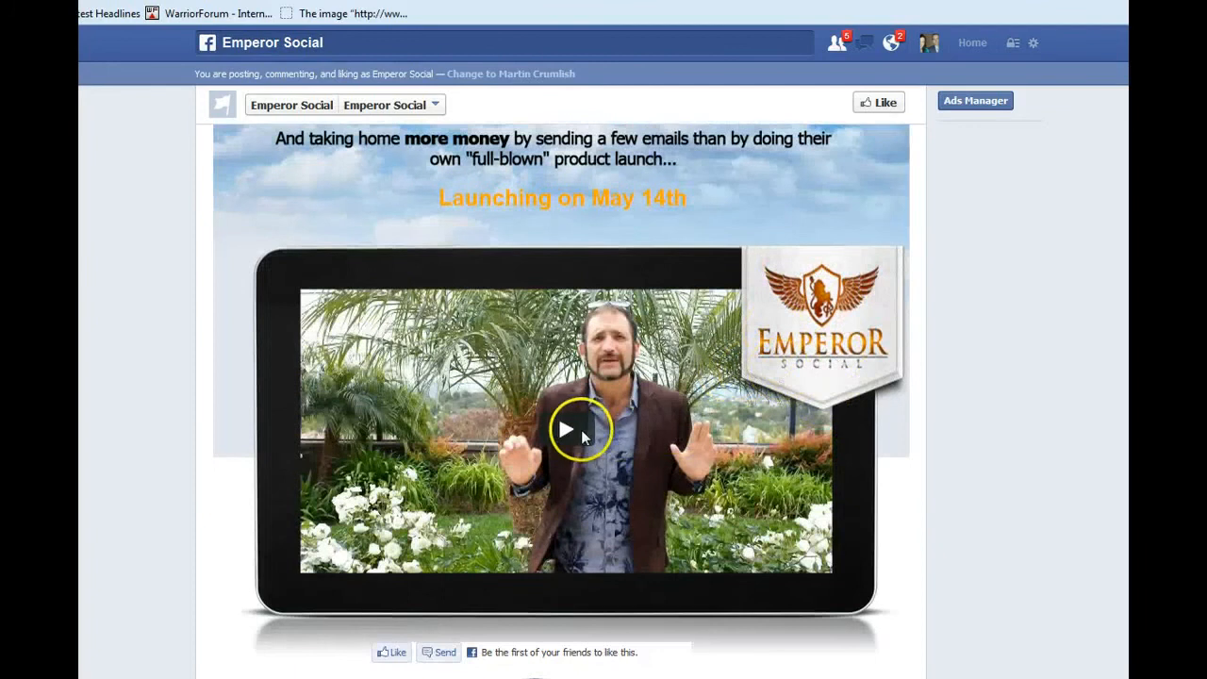
pyautogui.click(569, 431)
pyautogui.scroll(-3, 820, 341)
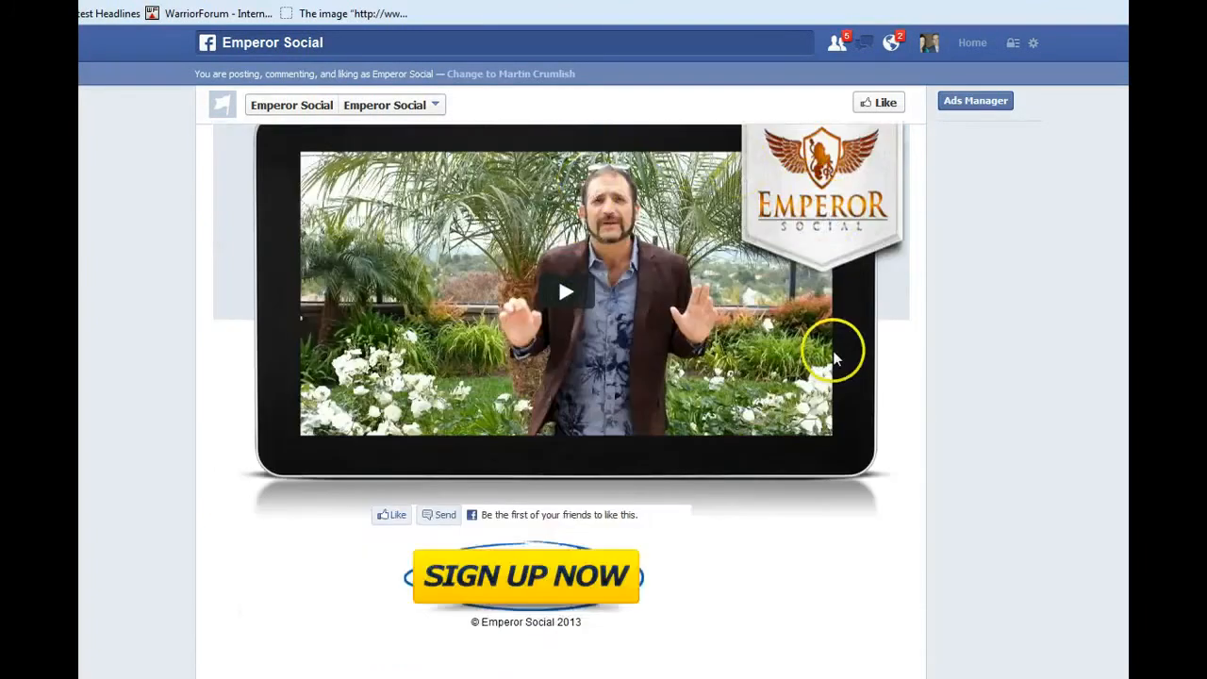
pyautogui.scroll(5, 838, 350)
pyautogui.scroll(-4, 749, 404)
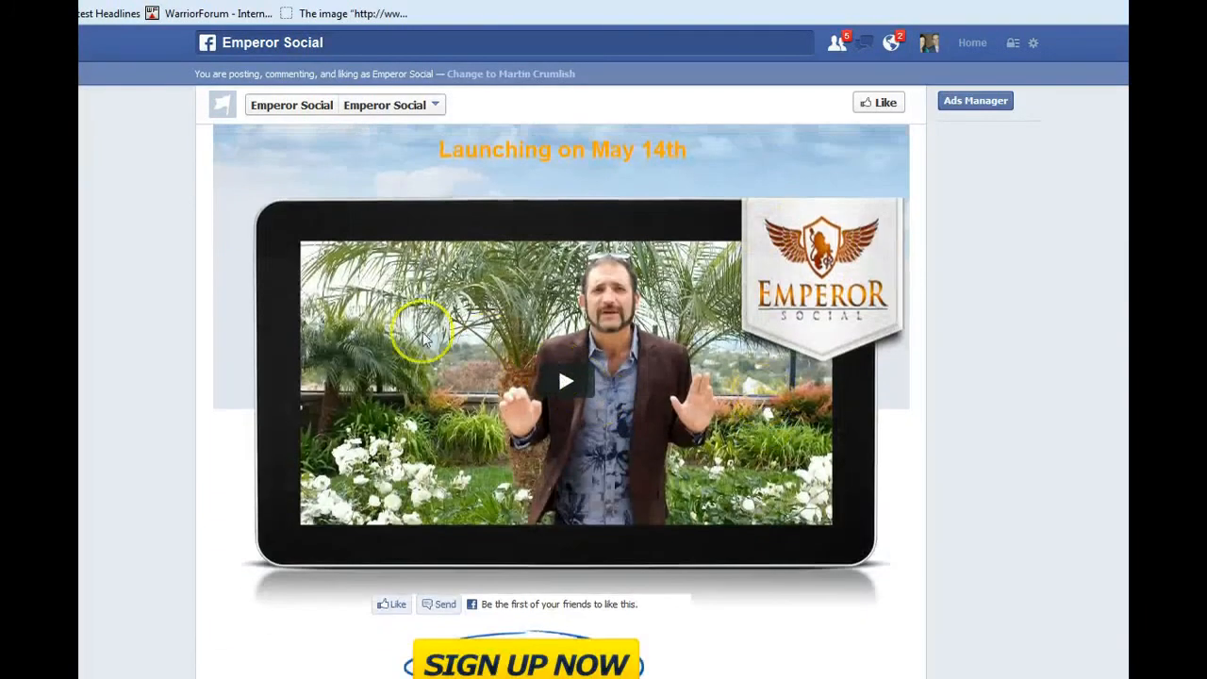
pyautogui.scroll(-2, 667, 474)
pyautogui.scroll(3, 766, 298)
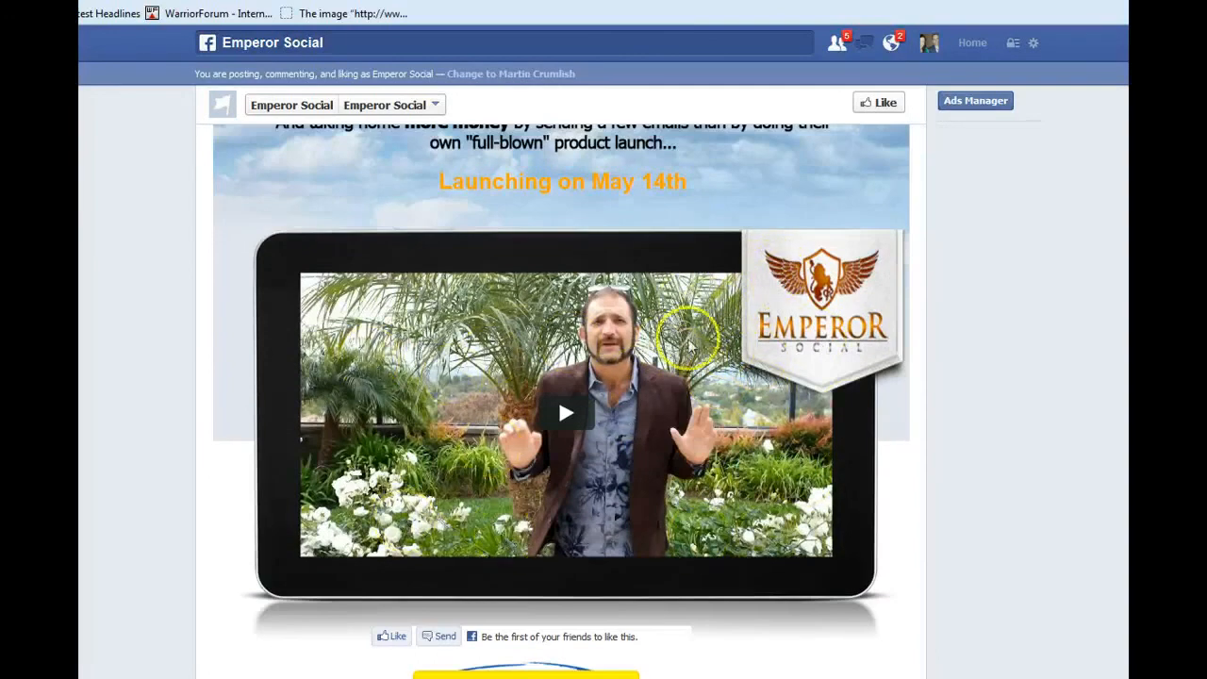
pyautogui.scroll(3, 463, 375)
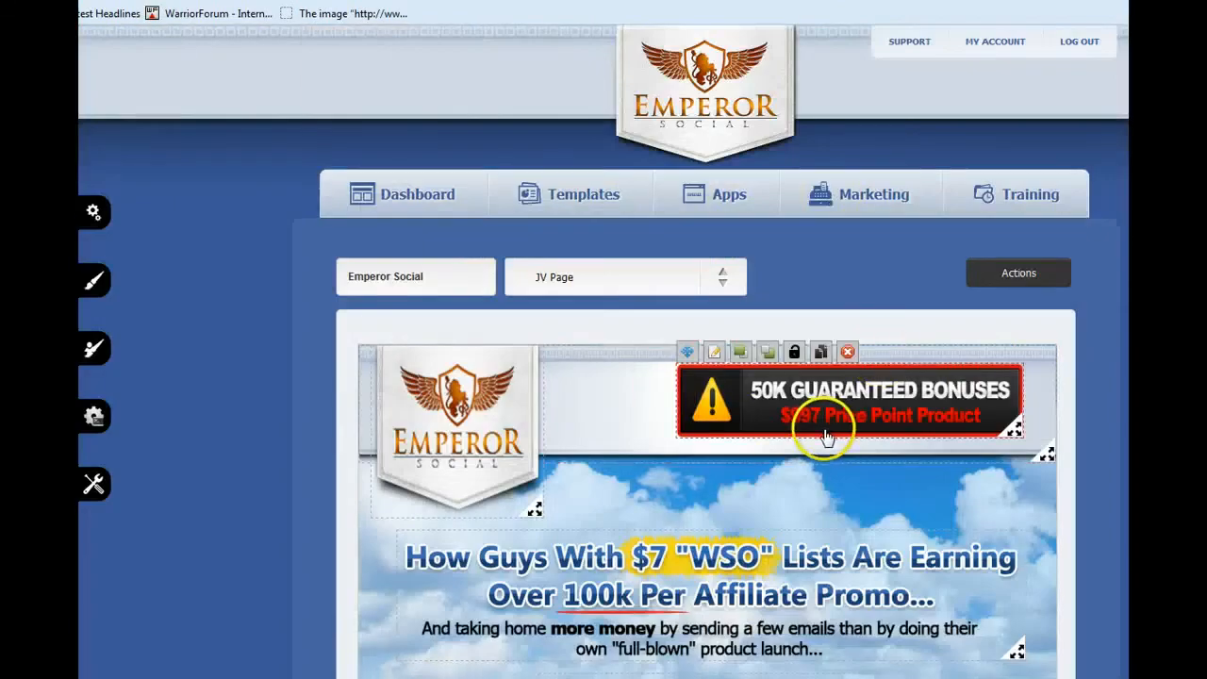
# - Bring up the editor's widget palette and extend the page canvas downward to make room below the sign-up widget
pyautogui.scroll(-3, 895, 462)
pyautogui.scroll(-10, 875, 500)
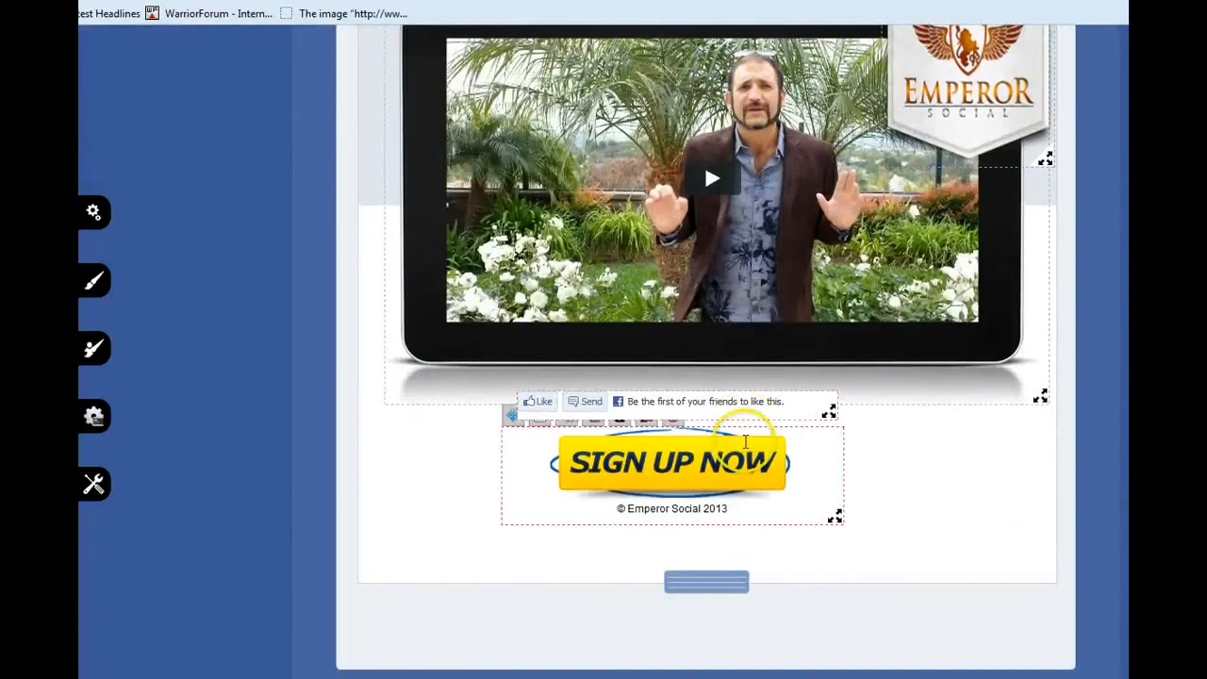
pyautogui.scroll(4, 1037, 424)
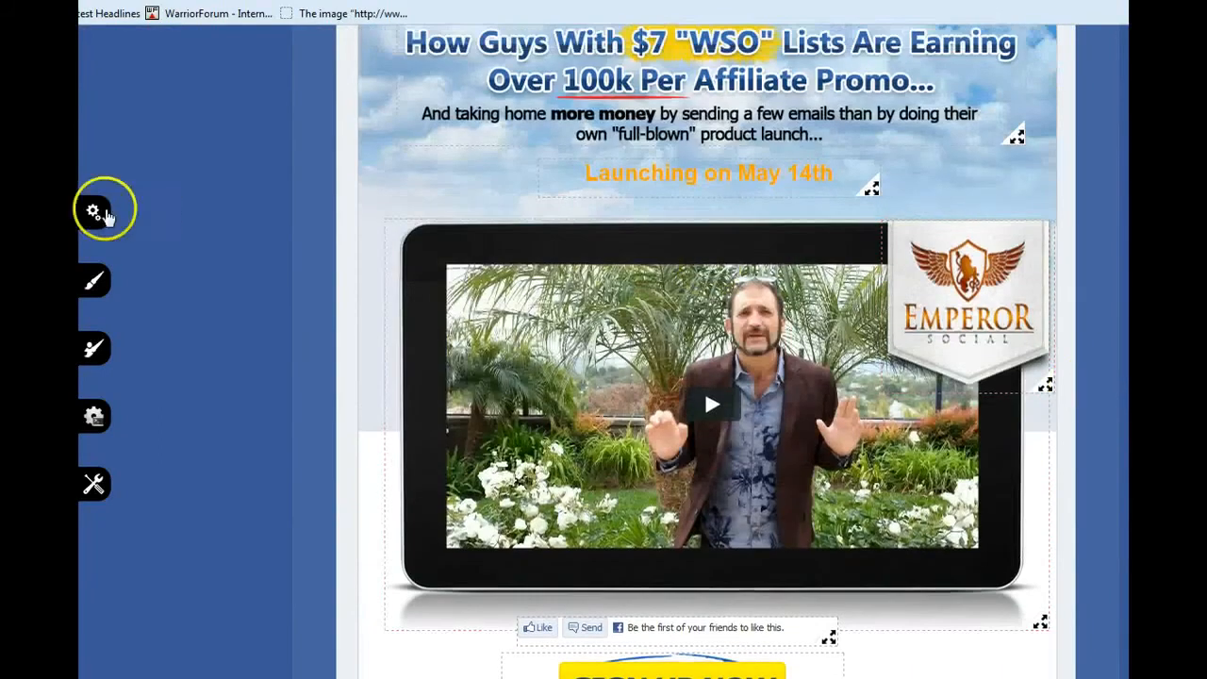
pyautogui.click(94, 212)
pyautogui.scroll(5, 613, 311)
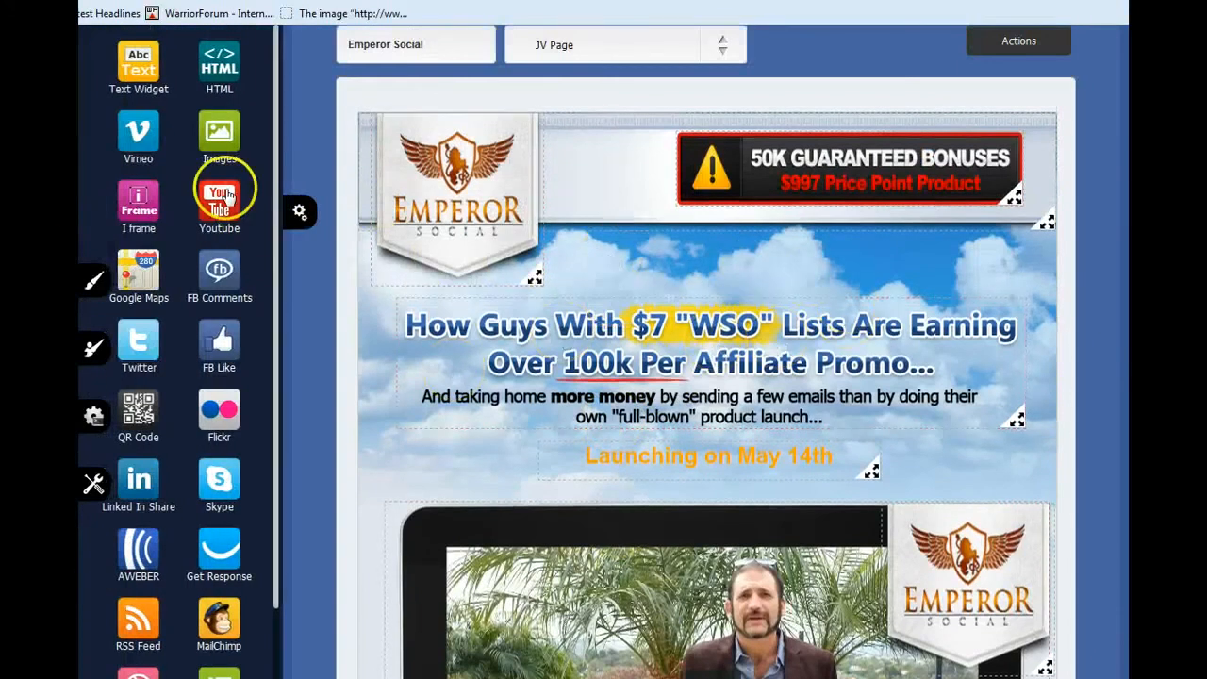
pyautogui.scroll(-3, 280, 418)
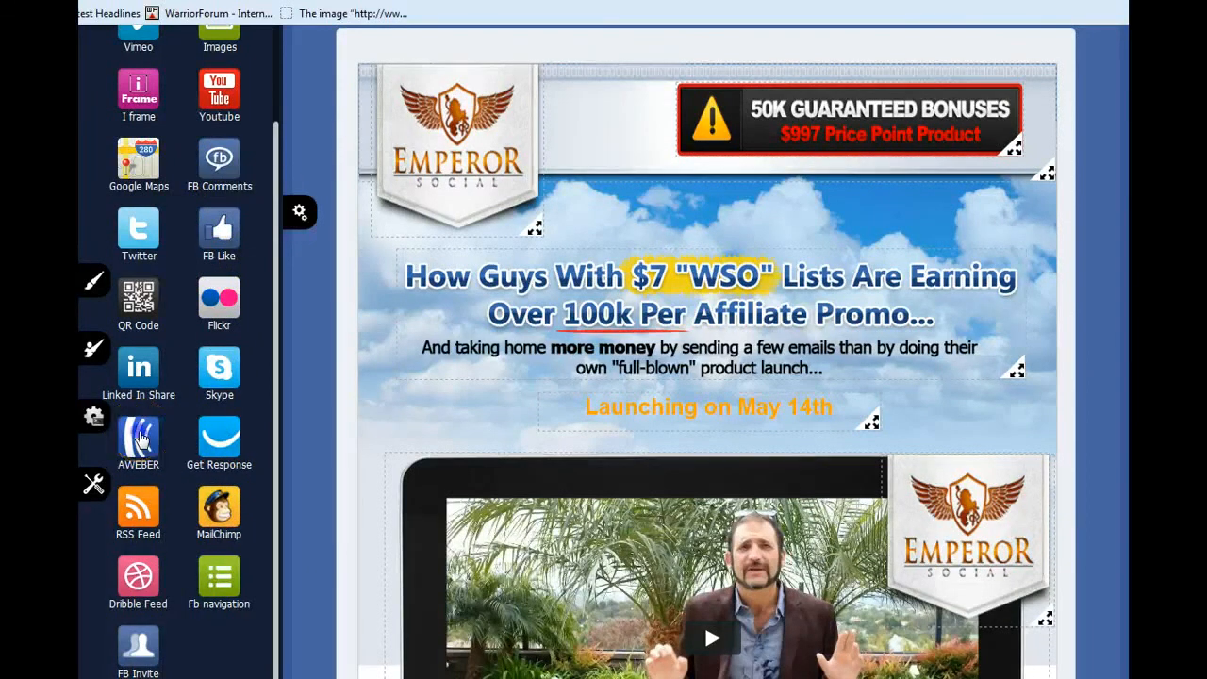
pyautogui.scroll(-6, 909, 362)
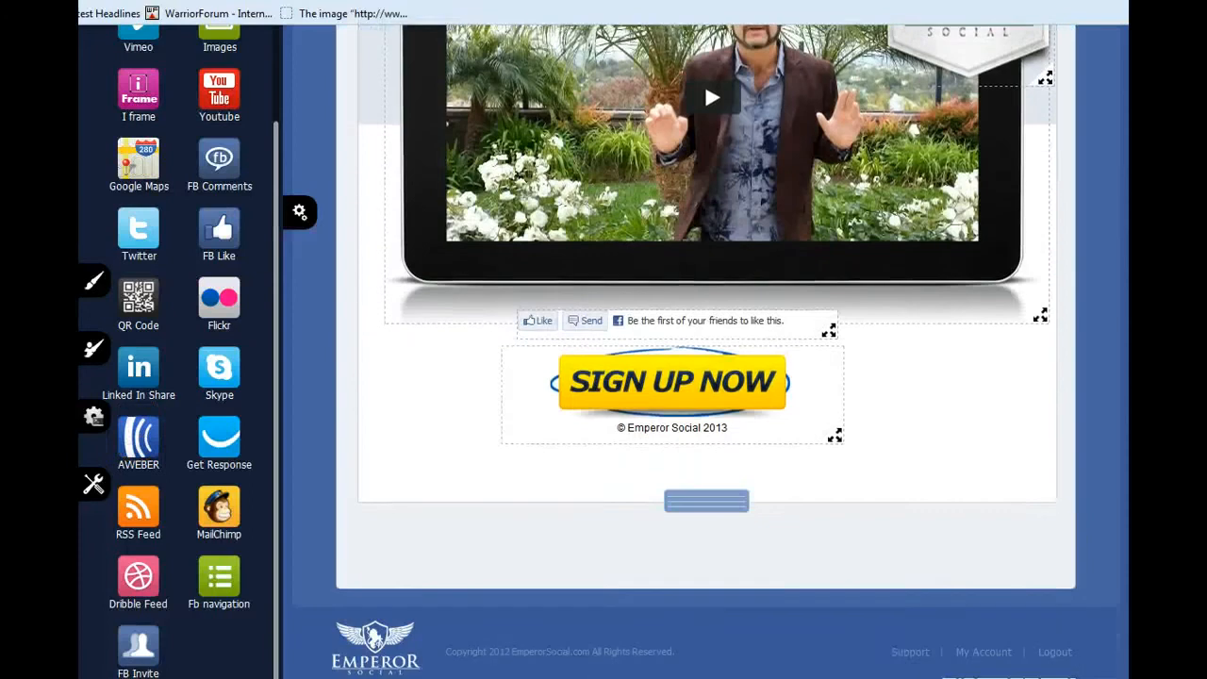
pyautogui.moveTo(695, 500); pyautogui.dragTo(696, 674)
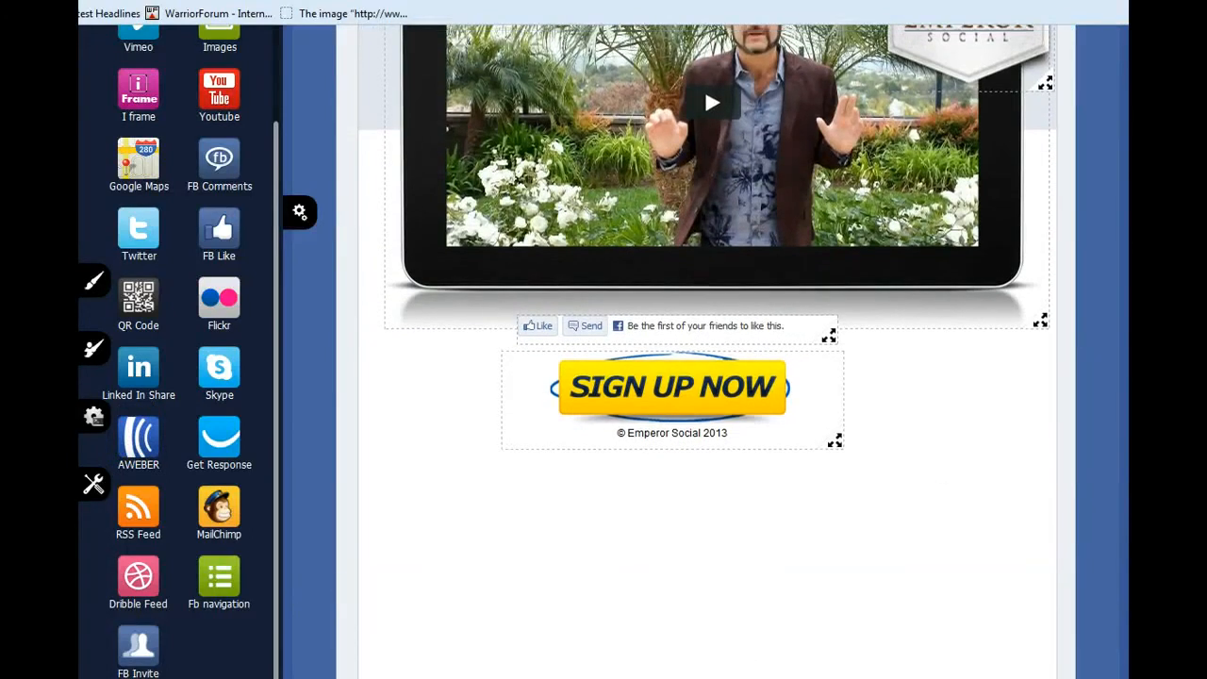
pyautogui.scroll(-3, 705, 362)
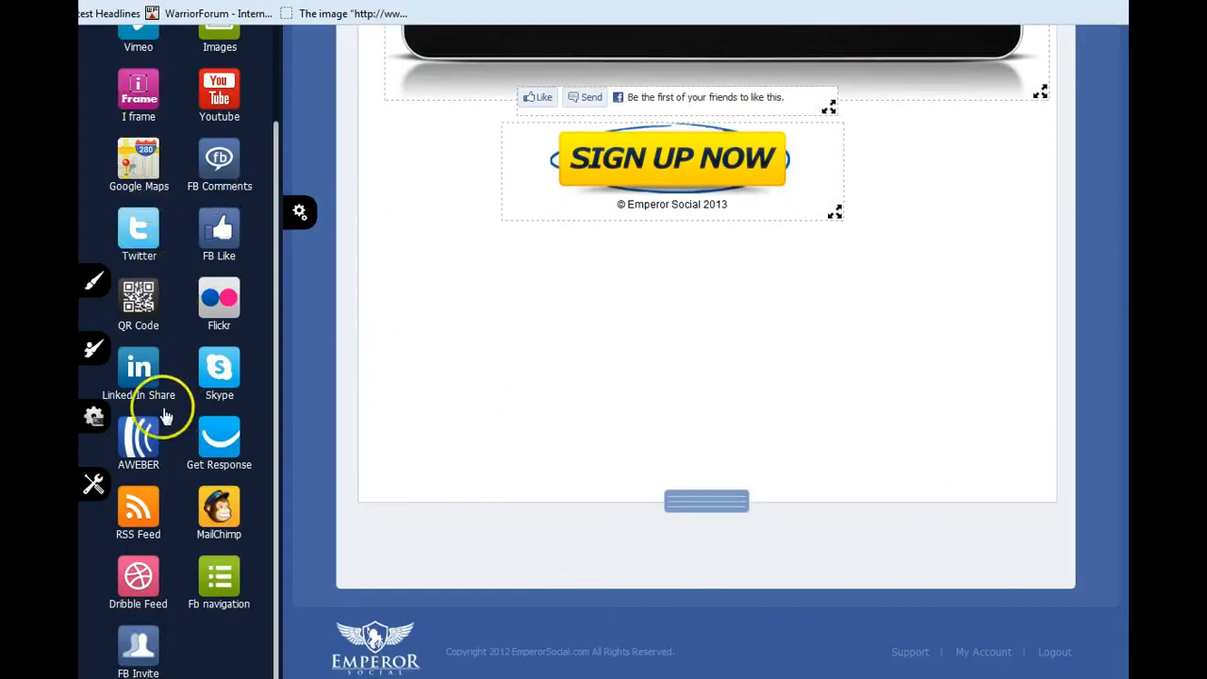
# - Add an AWeber widget below the sign-up button, authorize the AWeber account connection, and save it with the affpressor mailing list
pyautogui.moveTo(707, 307); pyautogui.dragTo(667, 309)
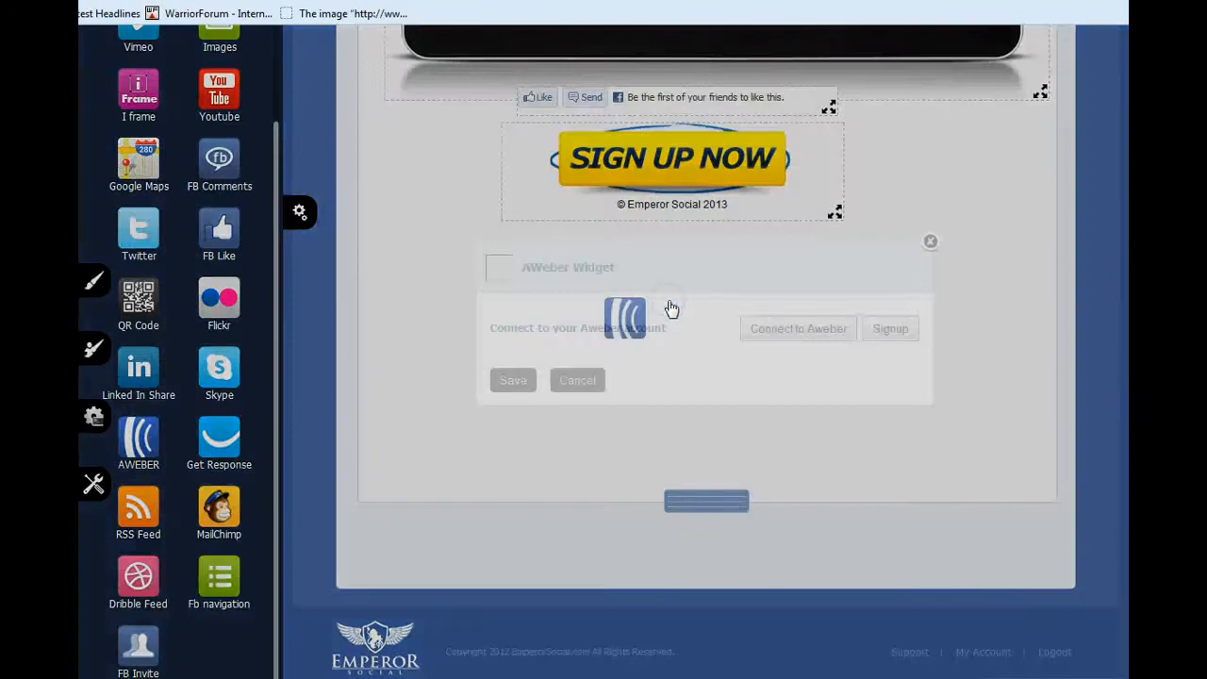
pyautogui.click(797, 332)
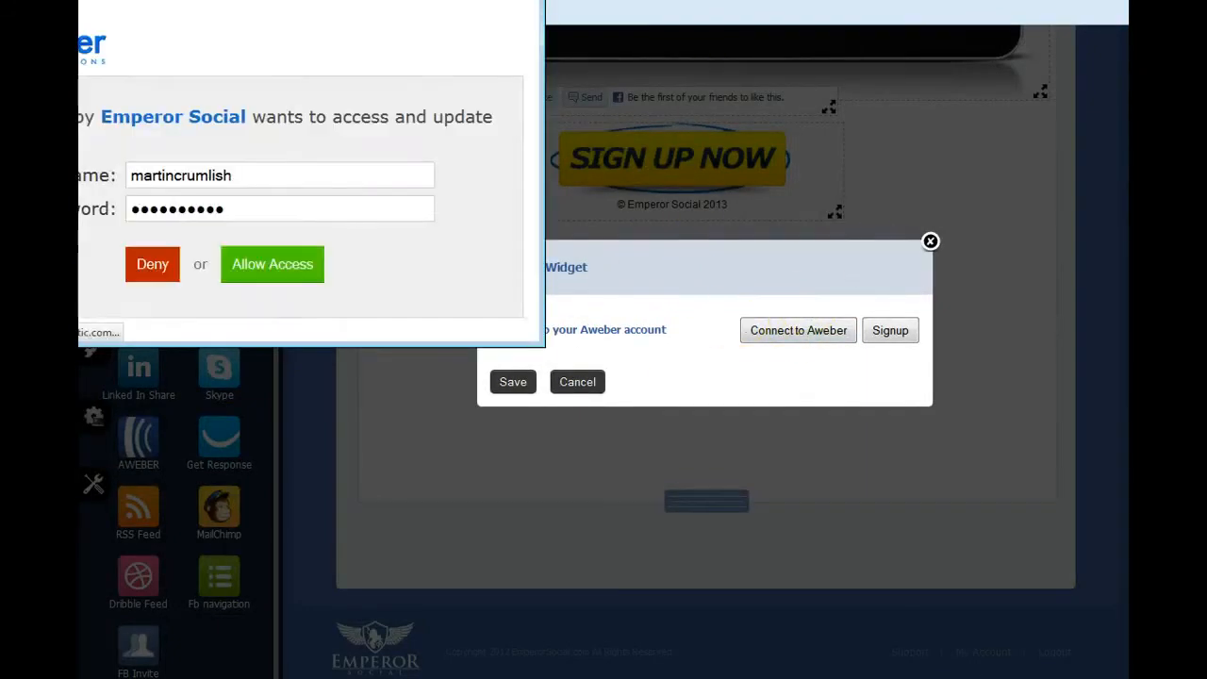
pyautogui.click(274, 266)
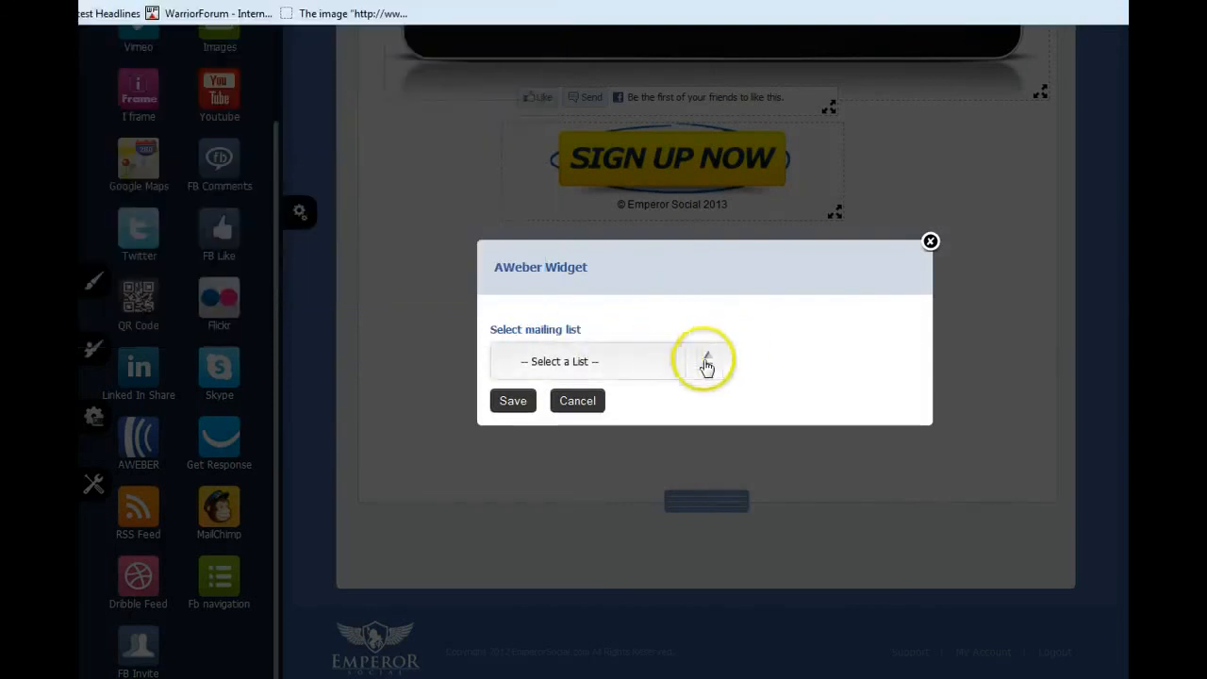
pyautogui.click(704, 359)
pyautogui.click(543, 478)
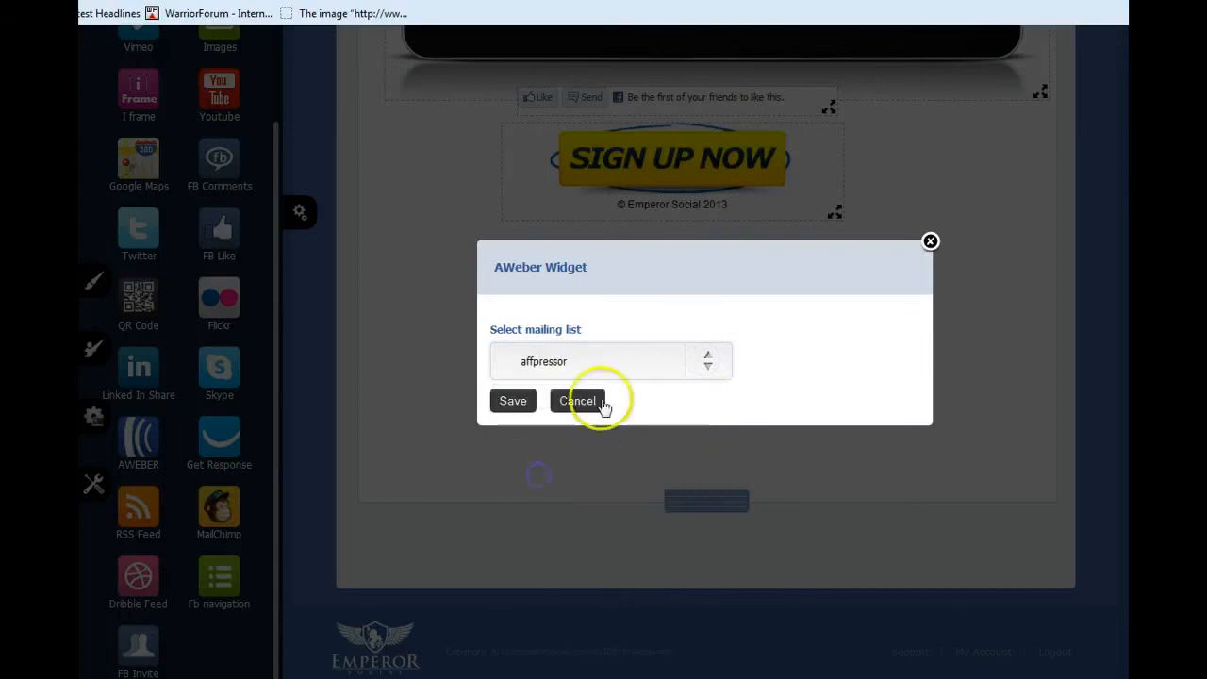
pyautogui.click(520, 403)
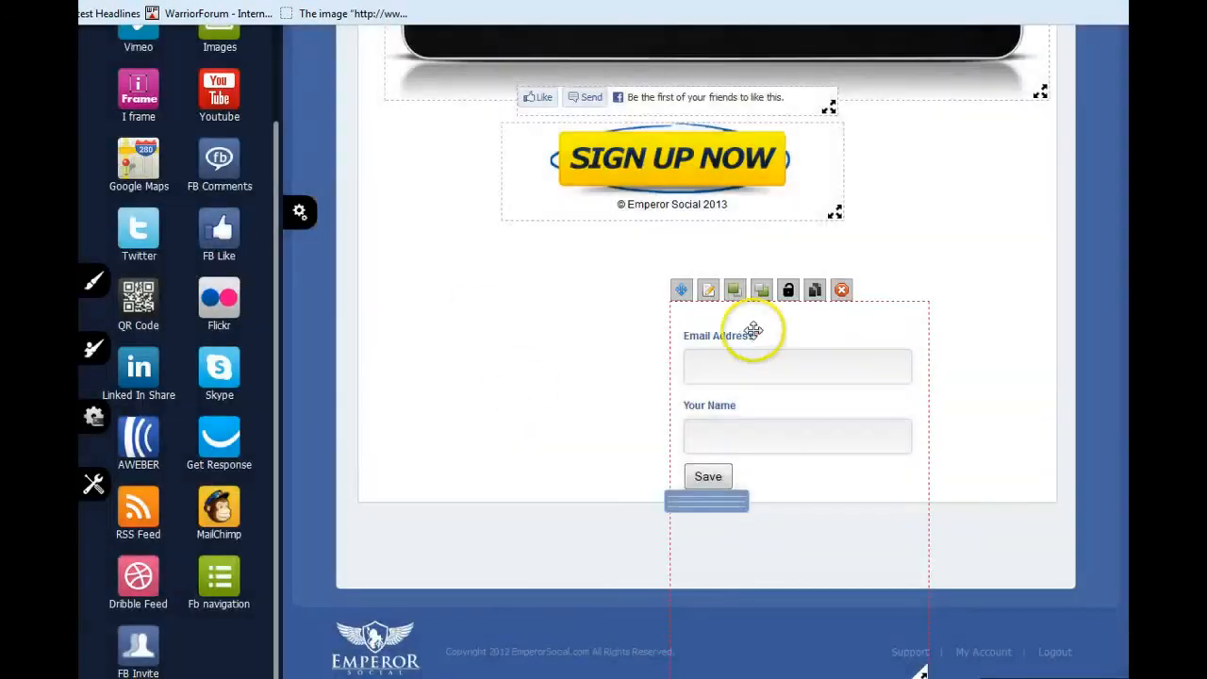
# - Shrink the AWeber form's frame to fit its fields, centre the form just below the sign-up button, and save the page
pyautogui.moveTo(748, 329); pyautogui.dragTo(611, 369)
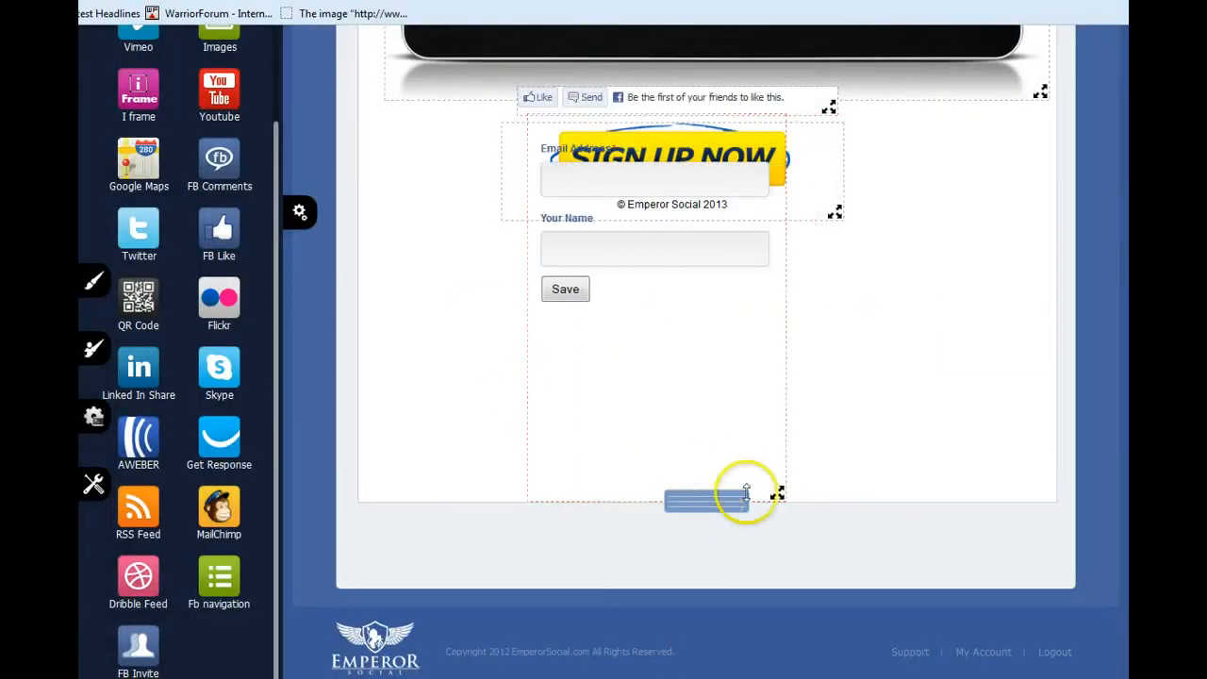
pyautogui.moveTo(780, 498); pyautogui.dragTo(794, 334)
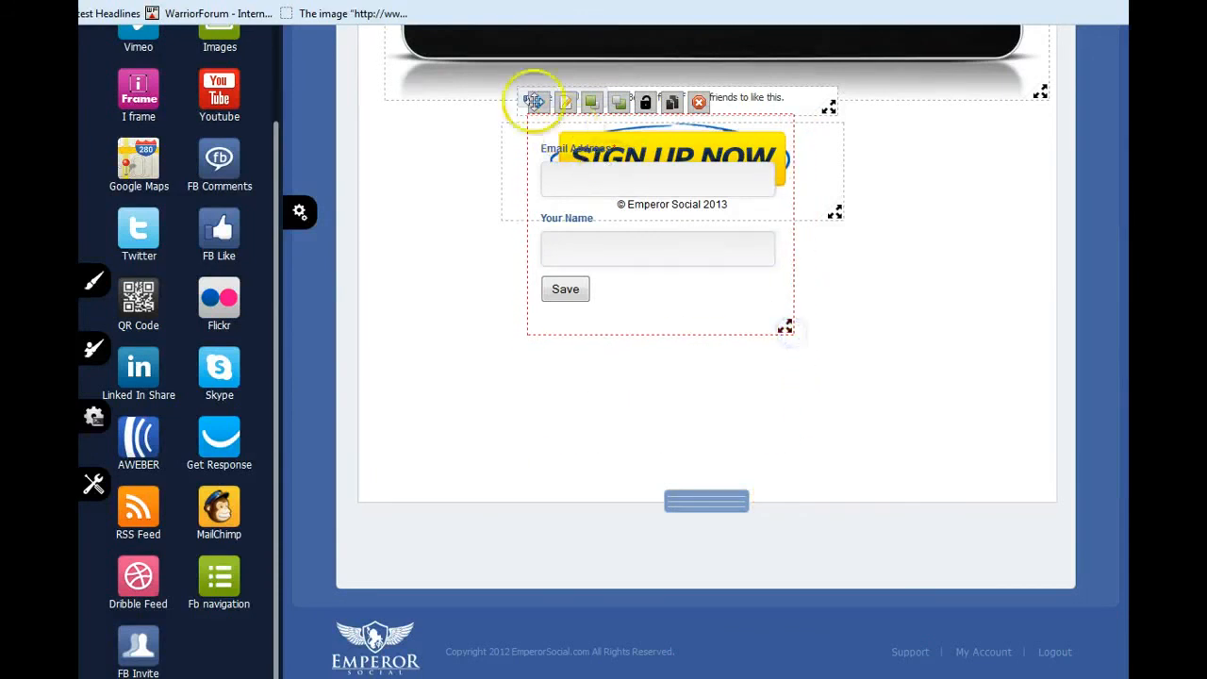
pyautogui.moveTo(537, 102); pyautogui.dragTo(553, 233)
pyautogui.scroll(10, 1053, 229)
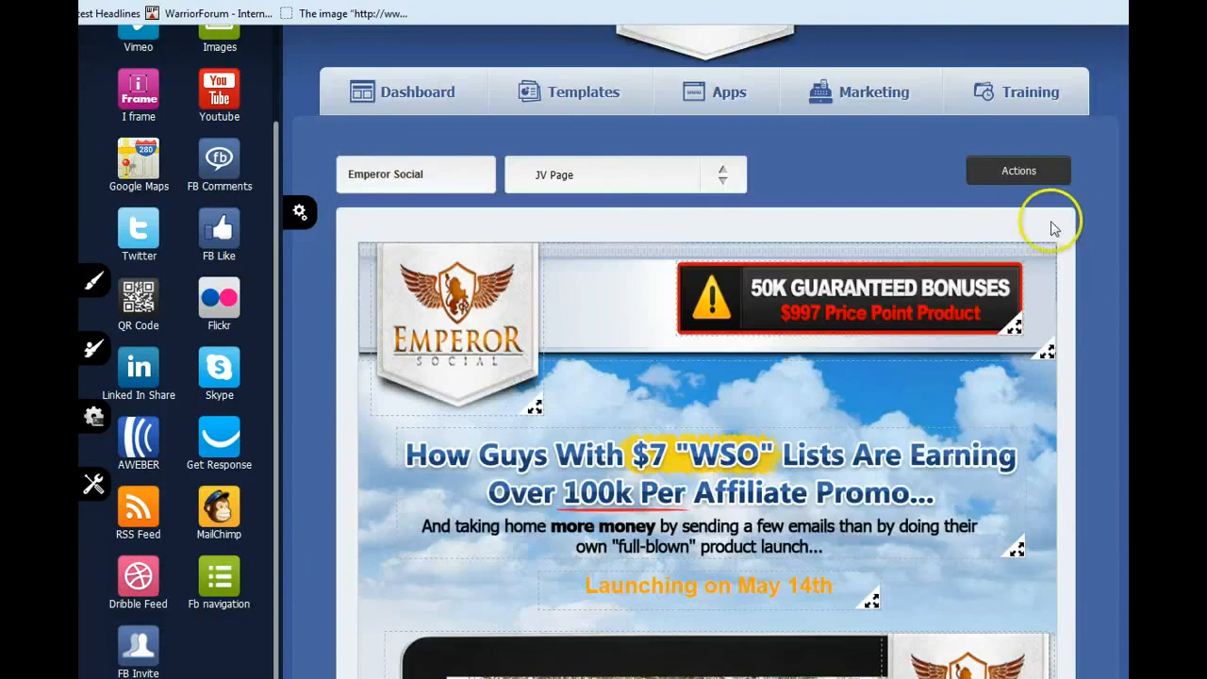
pyautogui.click(1014, 172)
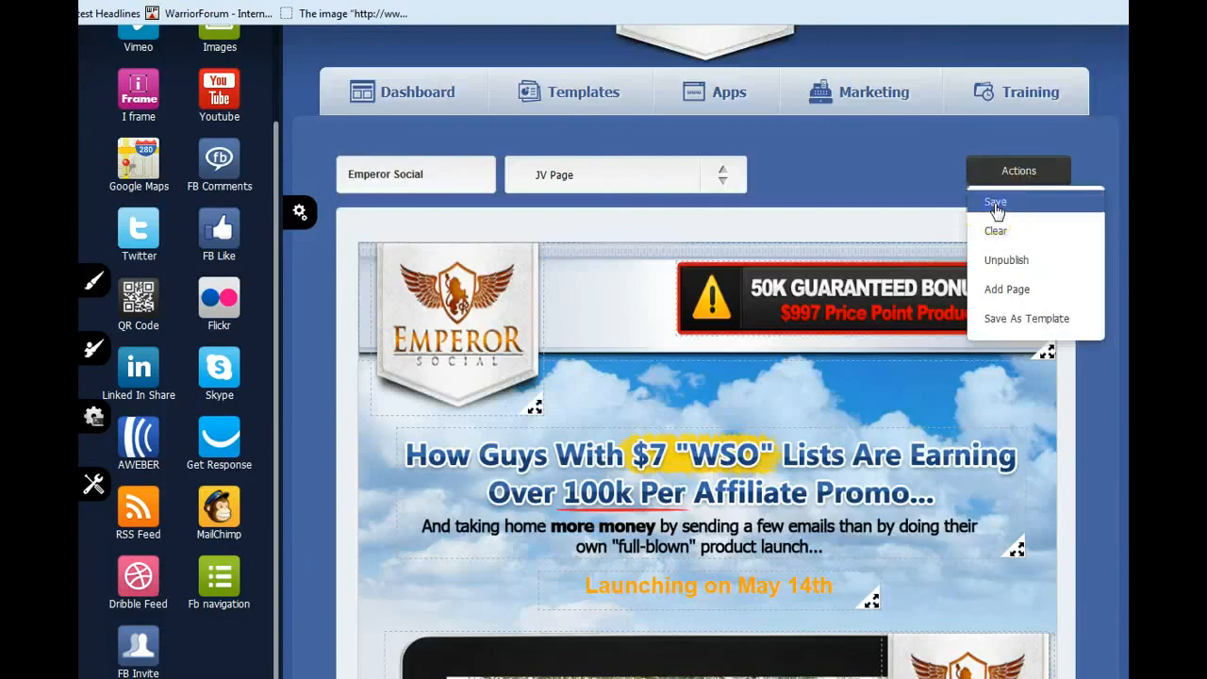
pyautogui.click(998, 202)
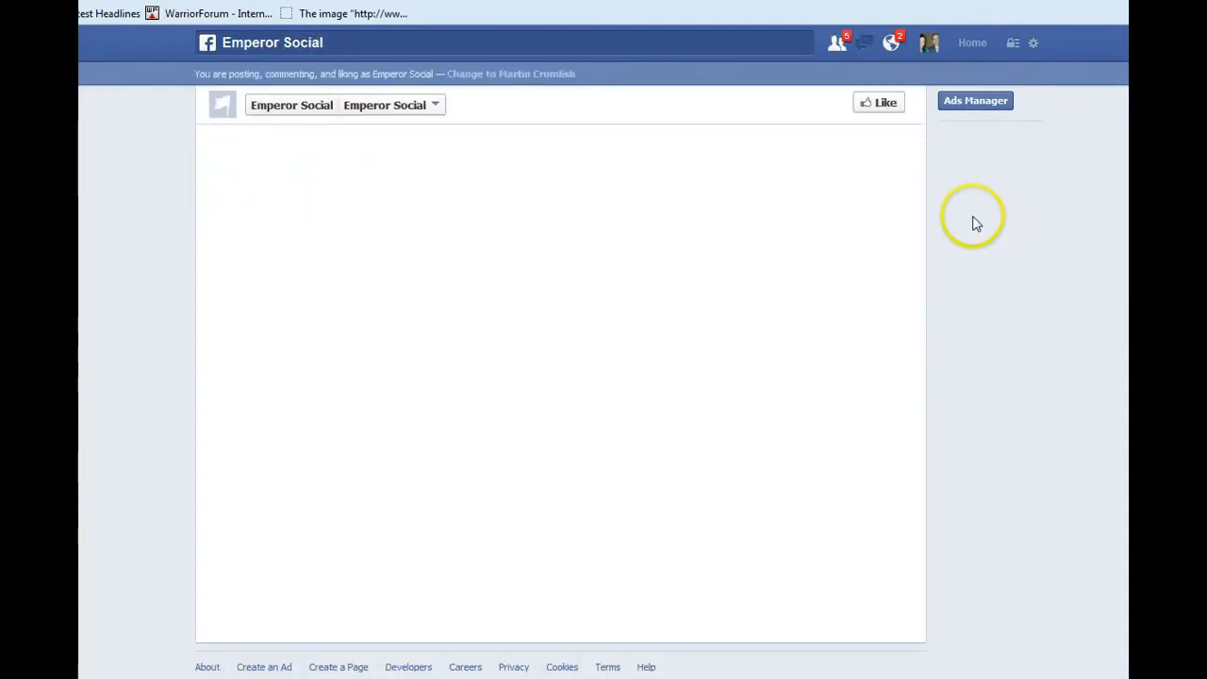
# - Review the updated JV page on Facebook, checking the AWeber opt-in form below the sign-up button
pyautogui.scroll(-6, 977, 224)
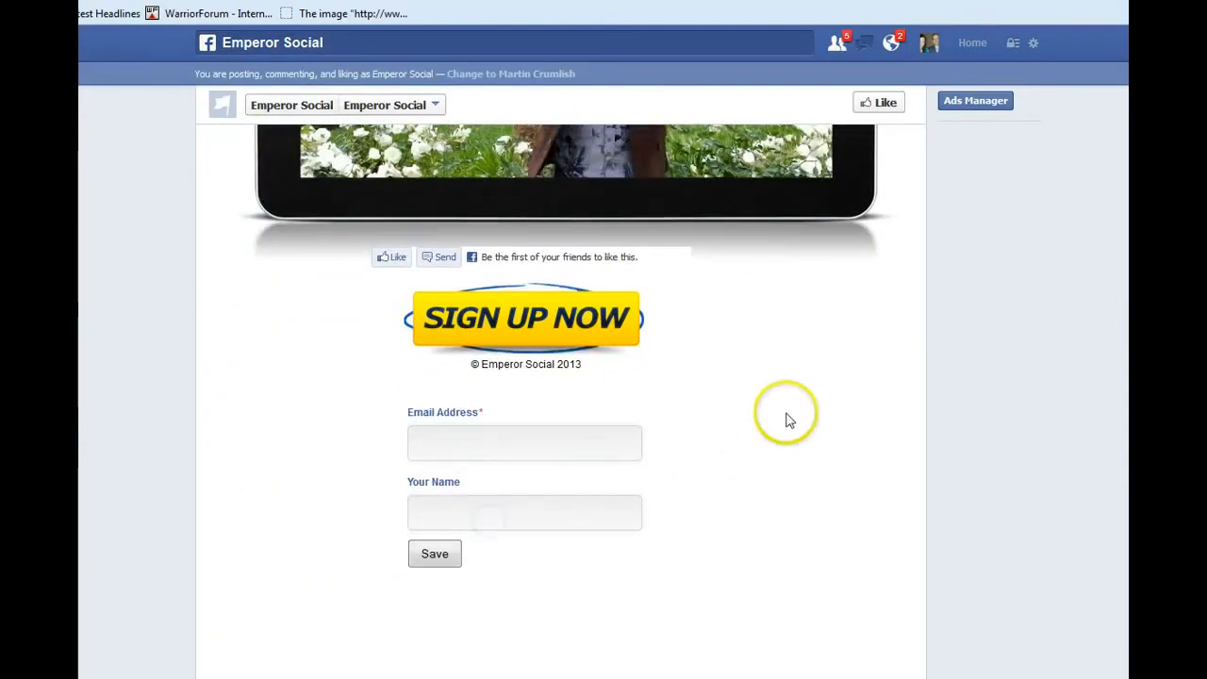
pyautogui.scroll(4, 787, 417)
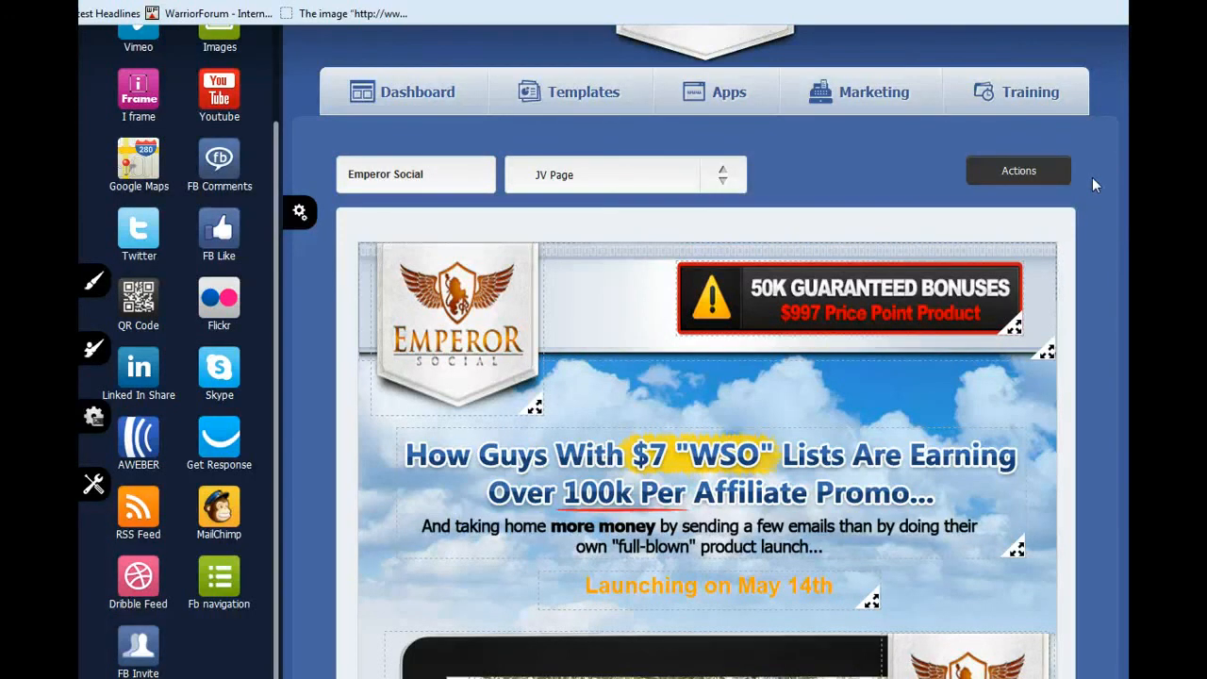
pyautogui.moveTo(547, 226)
pyautogui.click(858, 166)
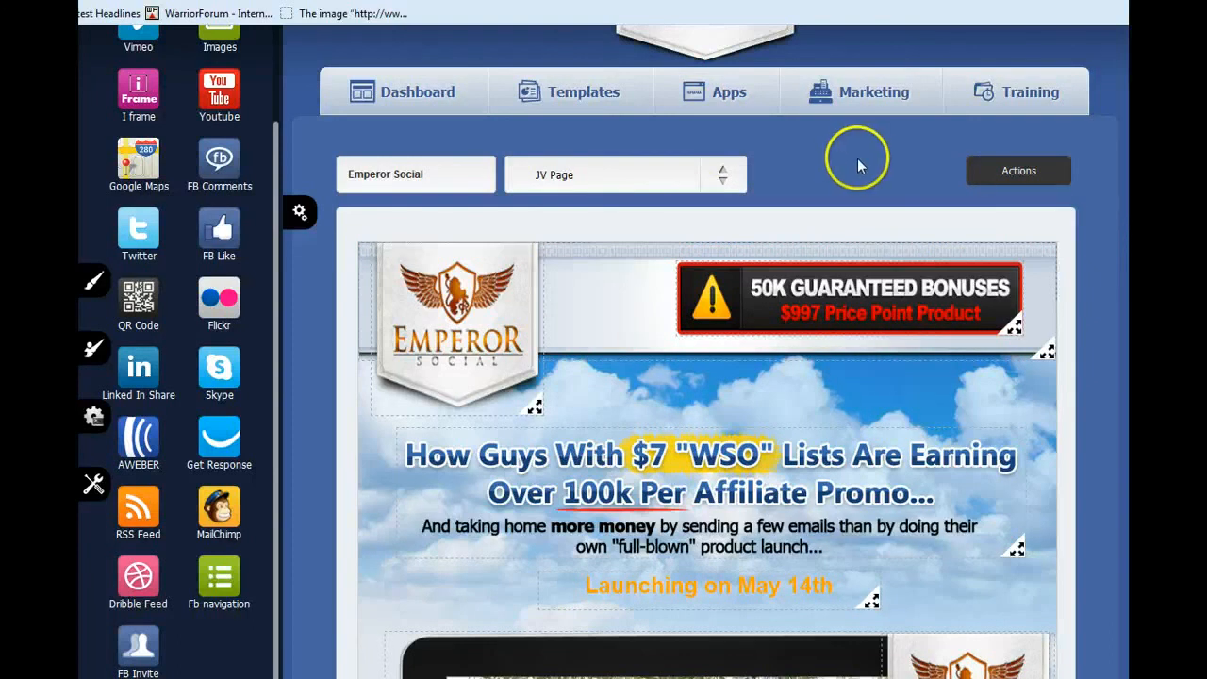